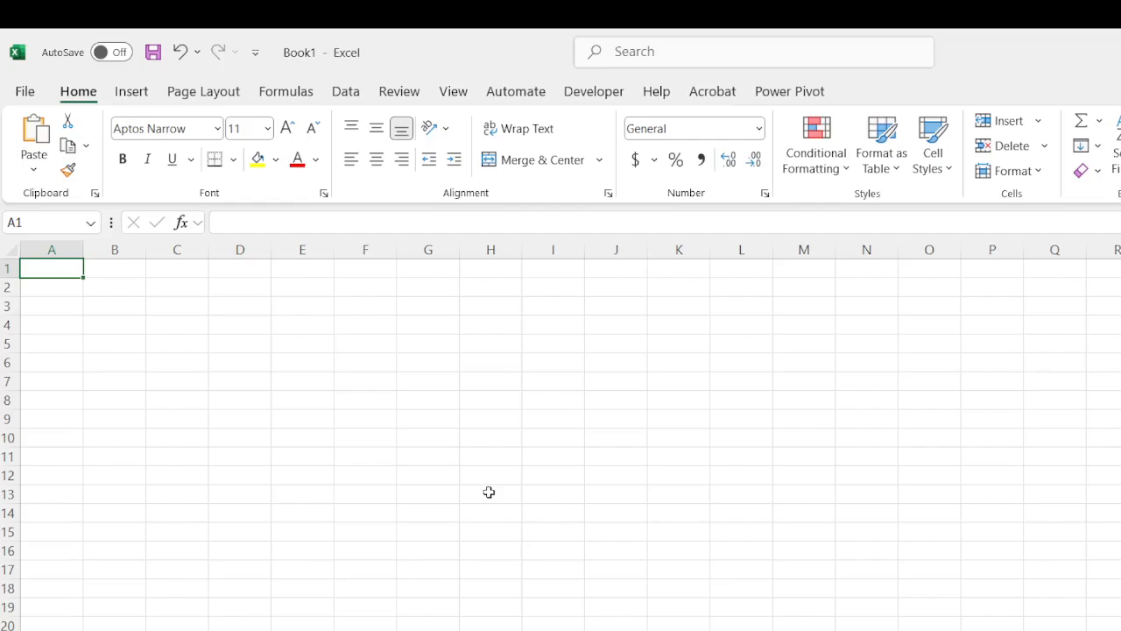
pyautogui.hotkey('alt', 'F11')
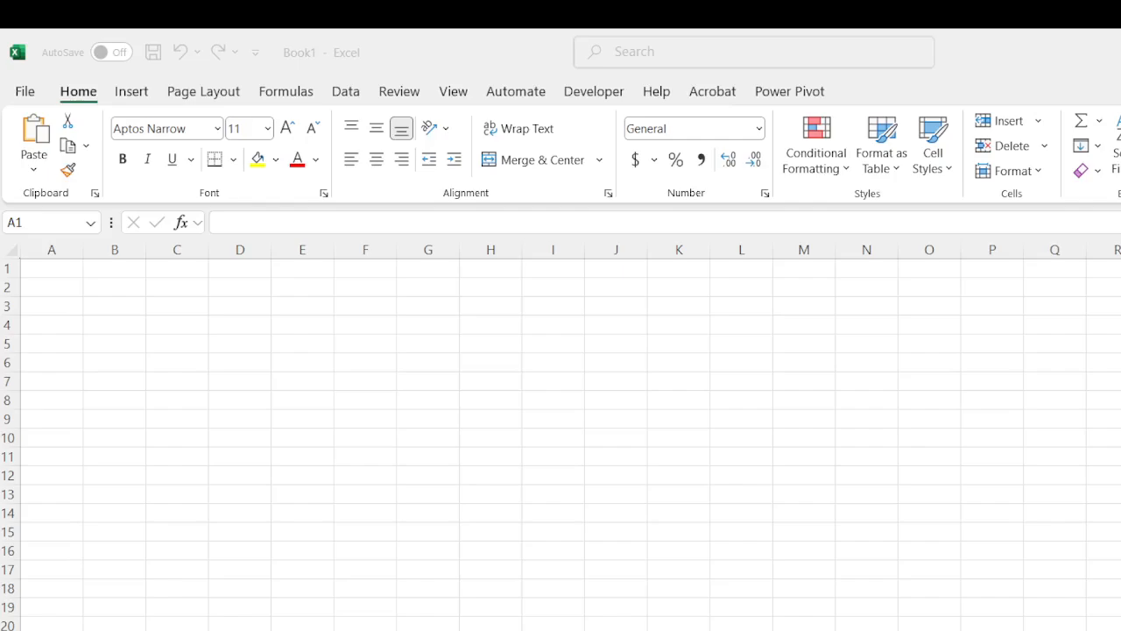
pyautogui.hotkey('alt', 'F11')
pyautogui.hotkey('alt', 'F11')
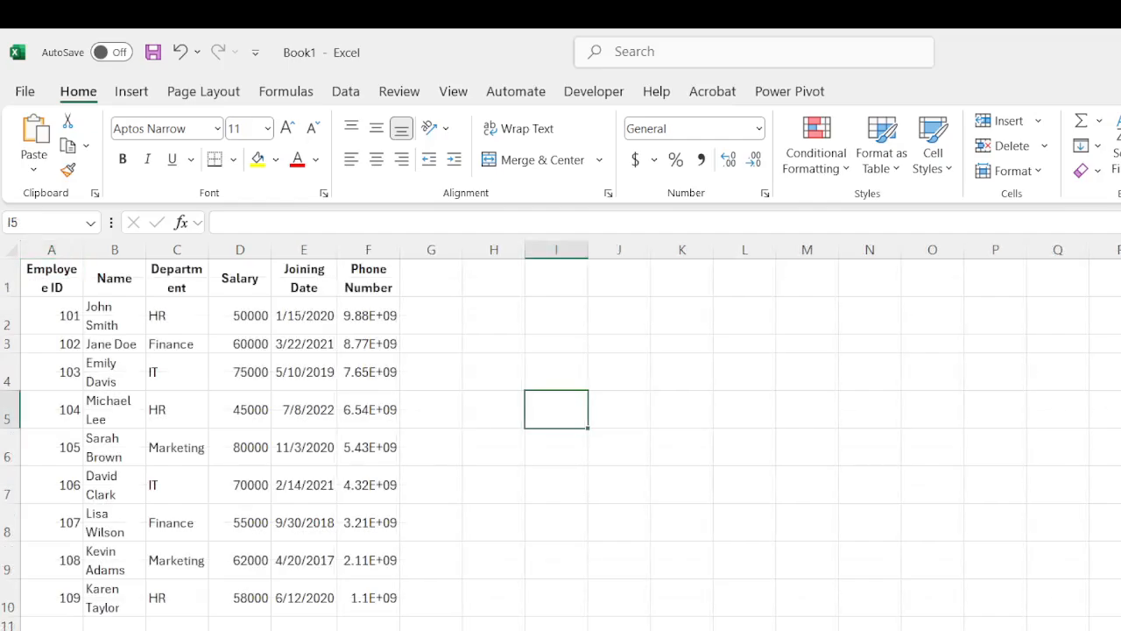
# Fit the widths of the Name, Salary and Phone Number columns to their contents.
pyautogui.moveTo(150, 250); pyautogui.dragTo(145, 250)
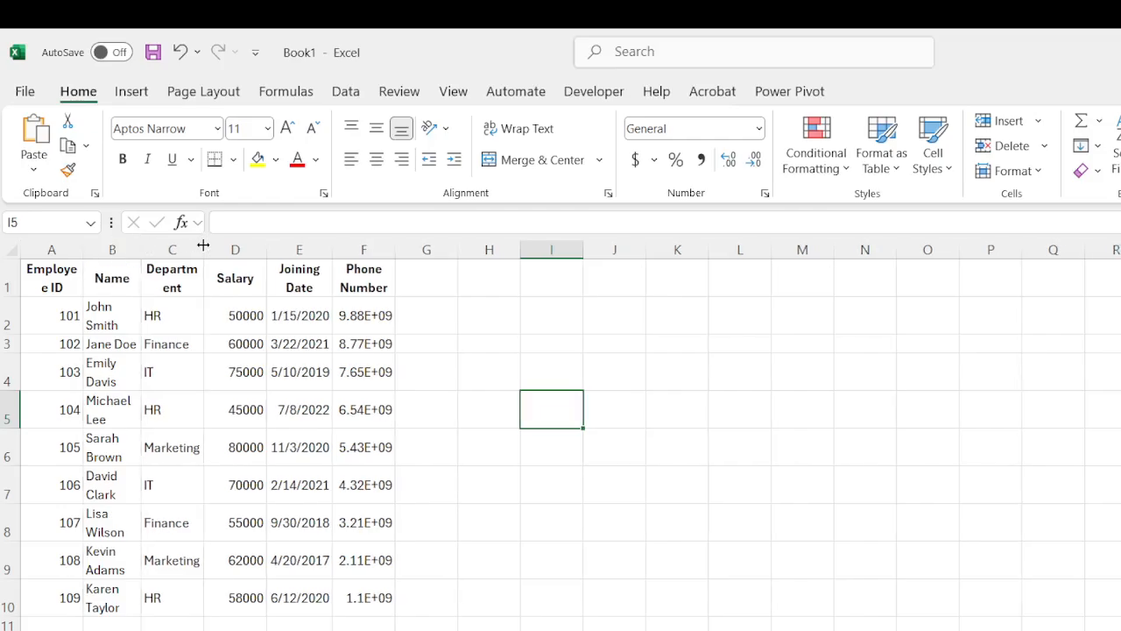
pyautogui.doubleClick(267, 249)
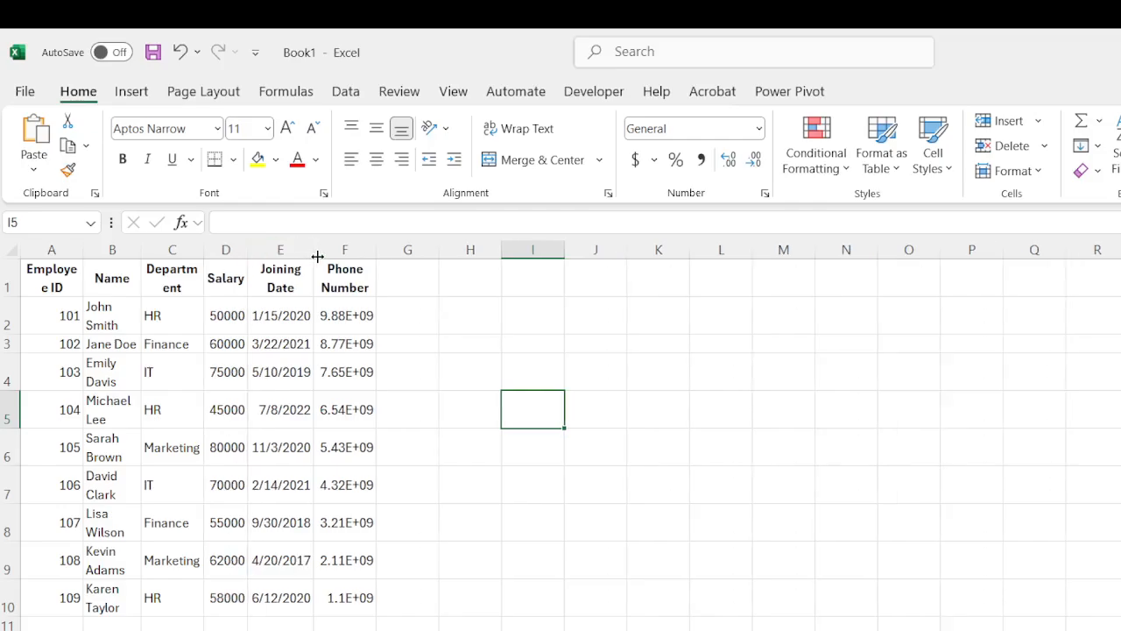
pyautogui.doubleClick(376, 250)
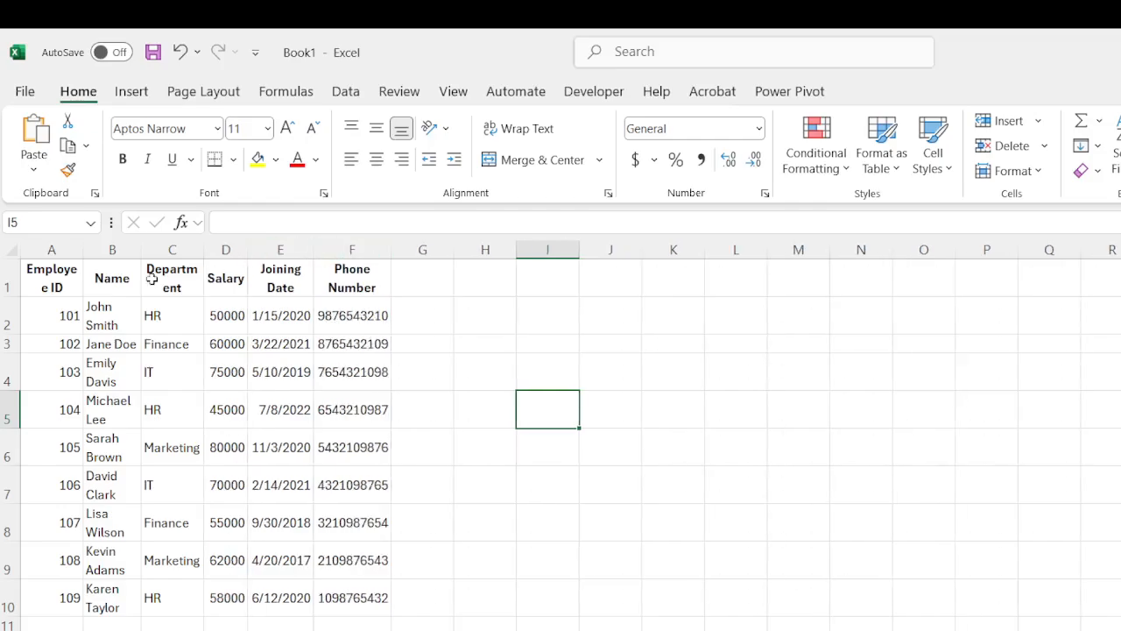
# Examine the Employee ID column cell by cell, moving down and up its upper rows.
pyautogui.press('Right')
pyautogui.press('Right')
pyautogui.press('Left')
pyautogui.hotkey('ctrl', 'Left')
pyautogui.hotkey('ctrl', 'Left')
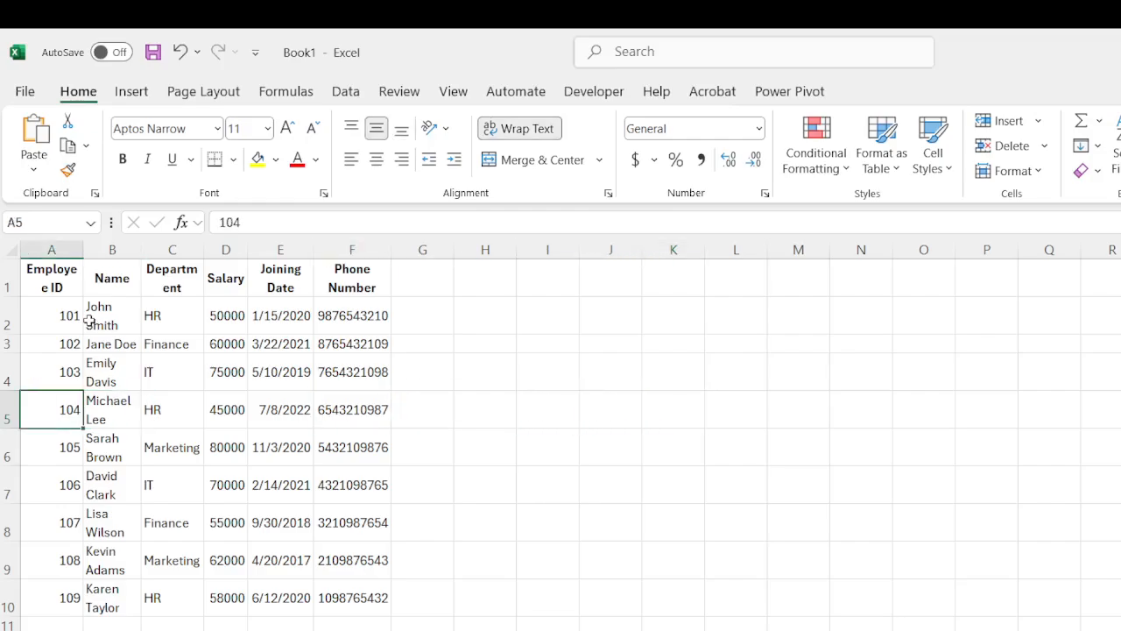
pyautogui.press('Up')
pyautogui.press('Up')
pyautogui.press('Up')
pyautogui.press('Up')
pyautogui.press('Down')
pyautogui.press('Down')
pyautogui.press('Down')
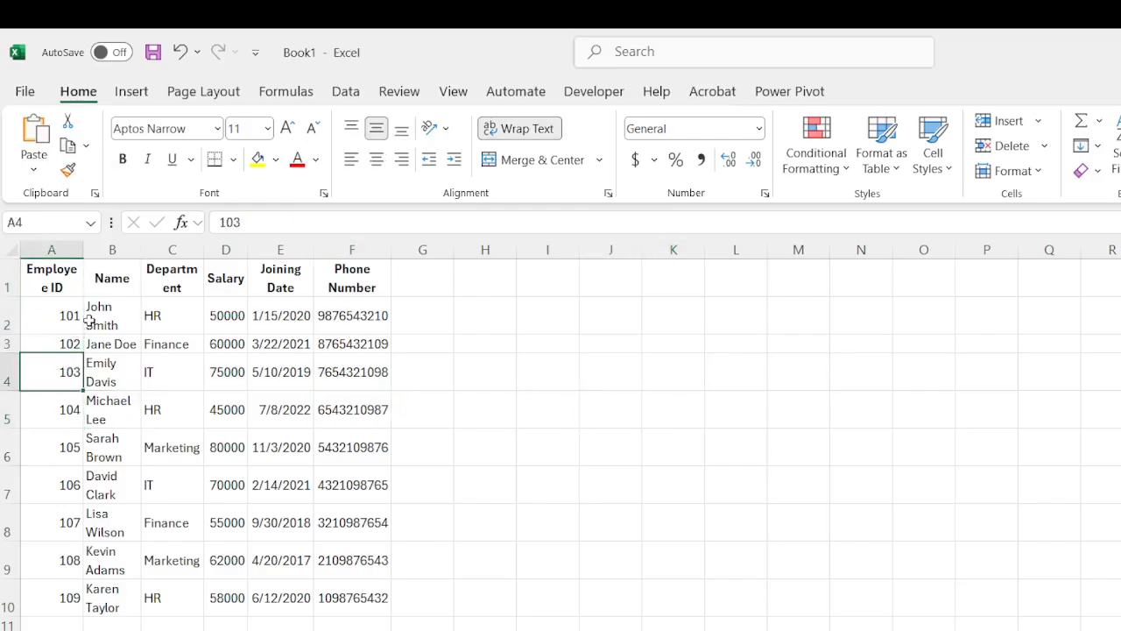
pyautogui.press('Up')
pyautogui.press('Up')
pyautogui.press('Up')
pyautogui.press('Down')
pyautogui.press('Down')
pyautogui.press('Down')
pyautogui.press('Down')
pyautogui.press('Down')
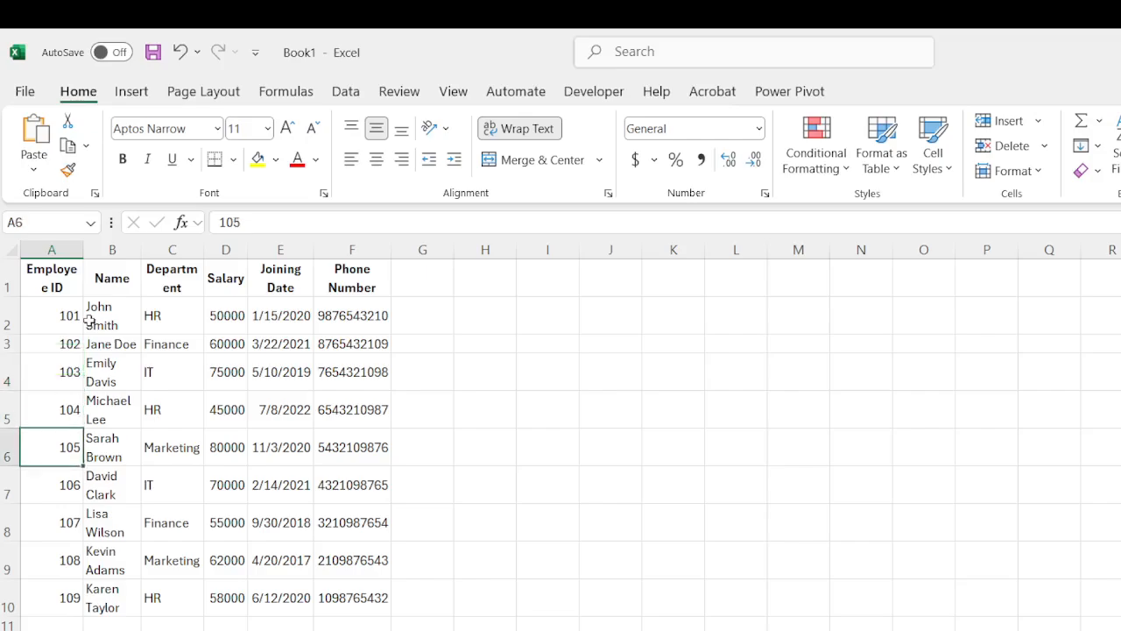
pyautogui.press('Up')
pyautogui.press('Up')
# Examine the vertical extent of the Employee ID column between its header and its last entry.
pyautogui.hotkey('ctrl', 'Down')
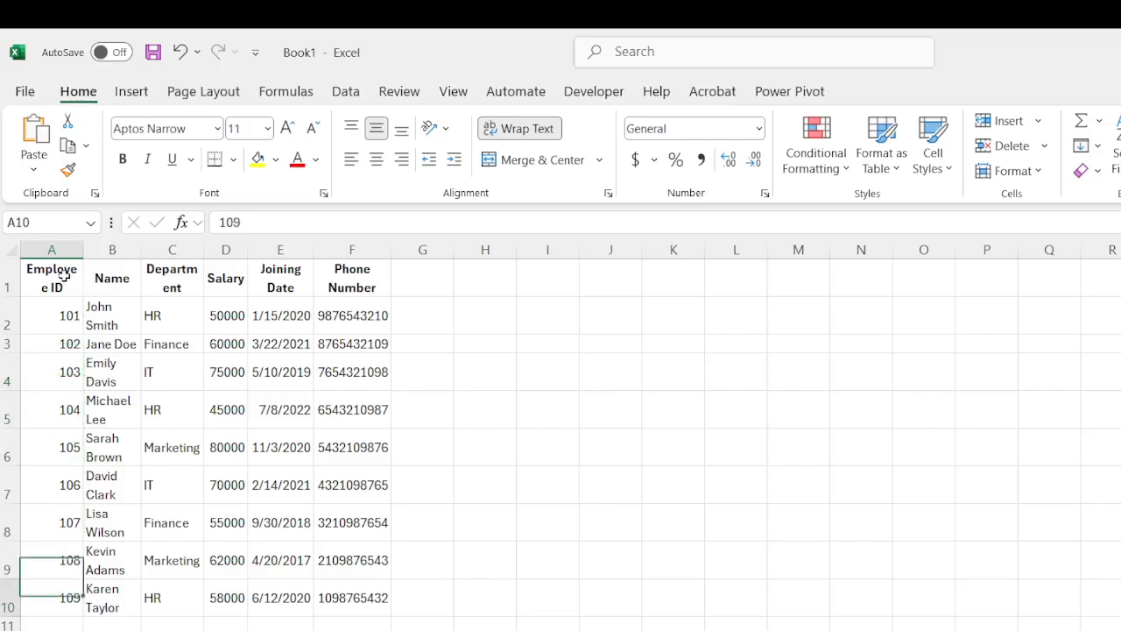
pyautogui.hotkey('ctrl', 'Up')
pyautogui.hotkey('ctrl', 'Down')
pyautogui.hotkey('ctrl', 'Up')
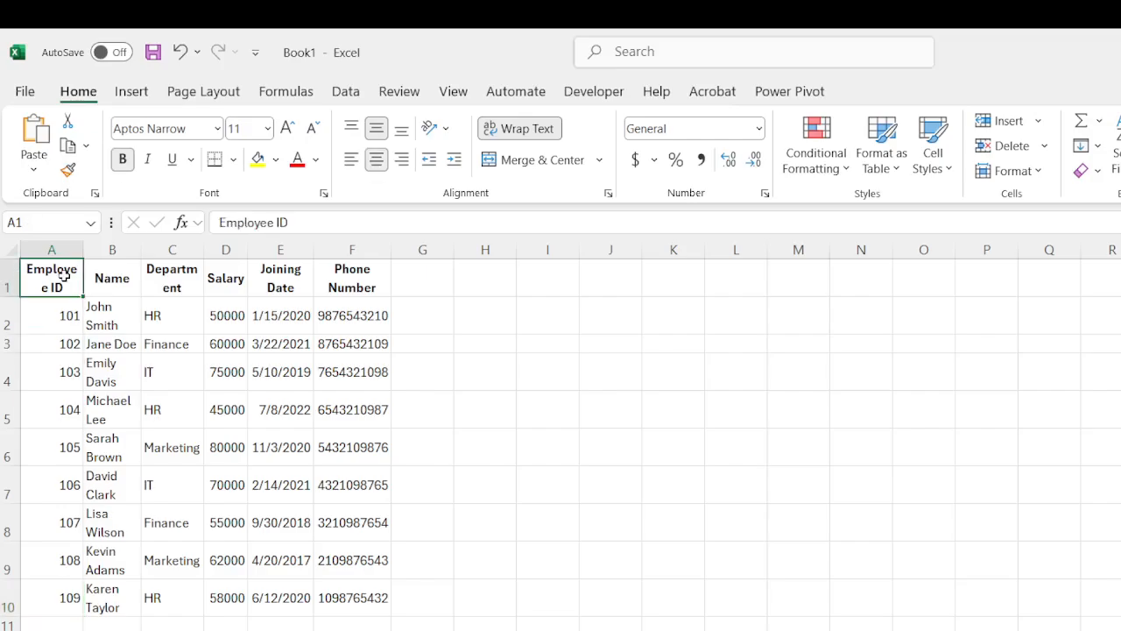
pyautogui.press('Down')
pyautogui.press('Down')
pyautogui.hotkey('ctrl', 'Down')
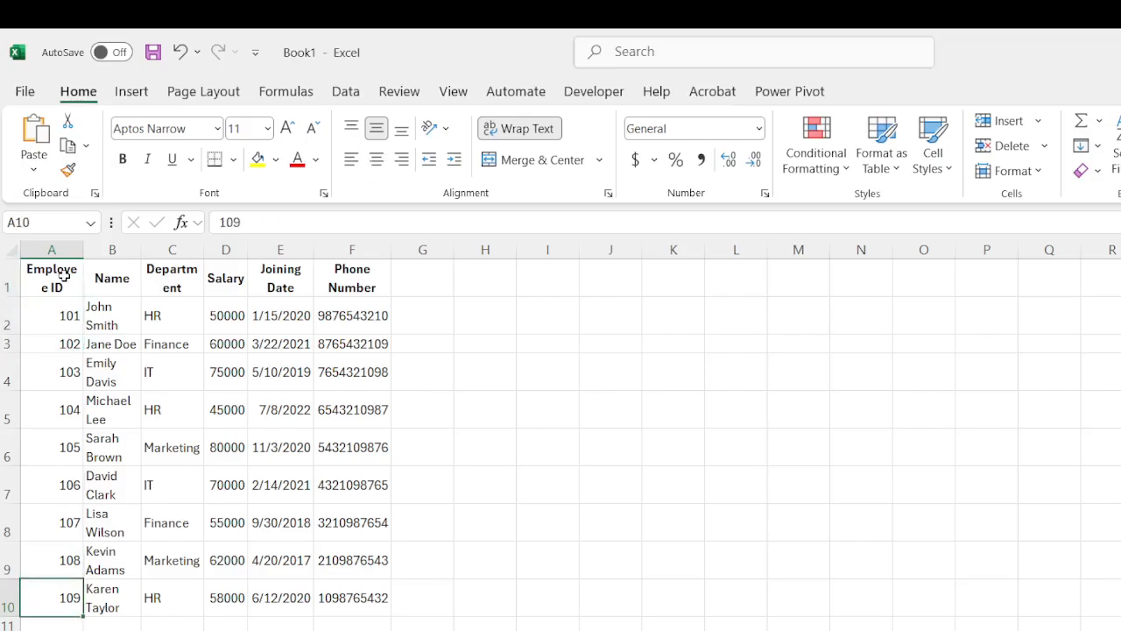
pyautogui.hotkey('ctrl', 'Up')
pyautogui.hotkey('ctrl', 'Down')
pyautogui.press('Up')
pyautogui.press('Up')
pyautogui.press('Up')
pyautogui.press('Up')
pyautogui.press('Up')
# Examine the horizontal extent of the record in row 5, from Employee ID to Phone Number.
pyautogui.hotkey('ctrl', 'Right')
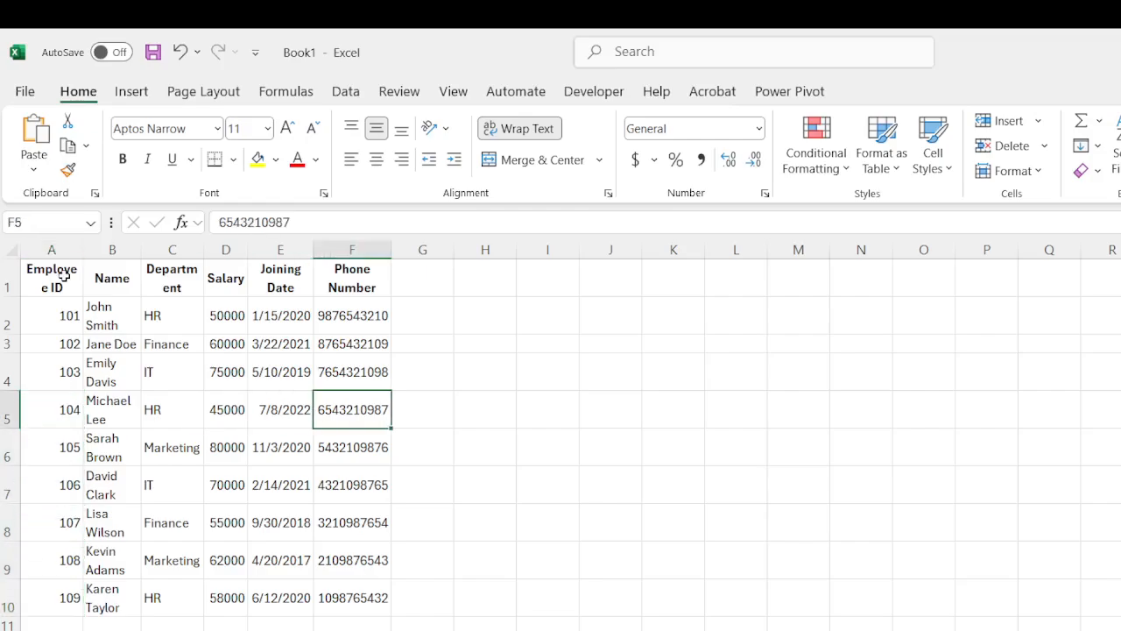
pyautogui.hotkey('ctrl', 'Left')
pyautogui.hotkey('ctrl', 'Right')
pyautogui.press('Left')
pyautogui.hotkey('ctrl', 'Left')
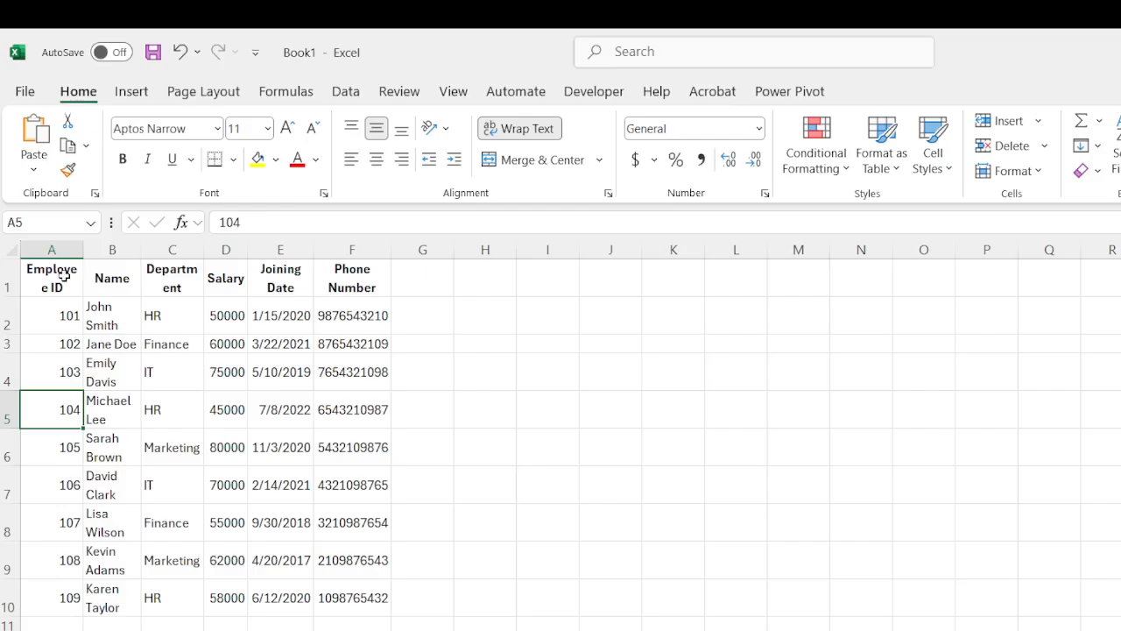
pyautogui.hotkey('ctrl', 'Right')
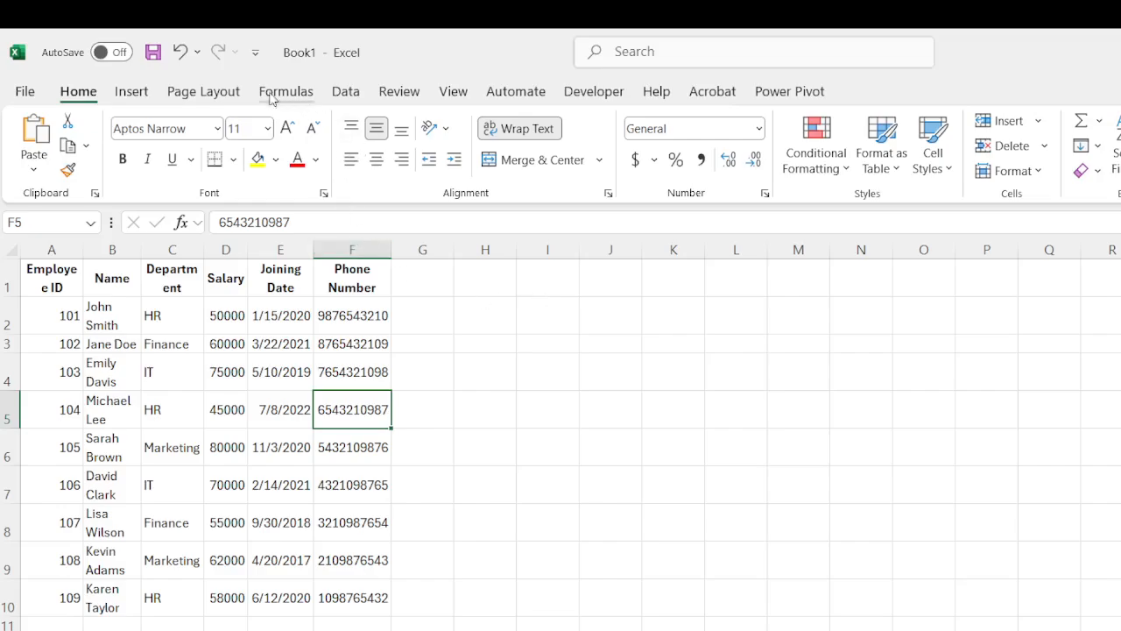
# Draw two straight arrows, one from the Employee ID header down to A5 and one from A5 across to D5.
pyautogui.click(131, 92)
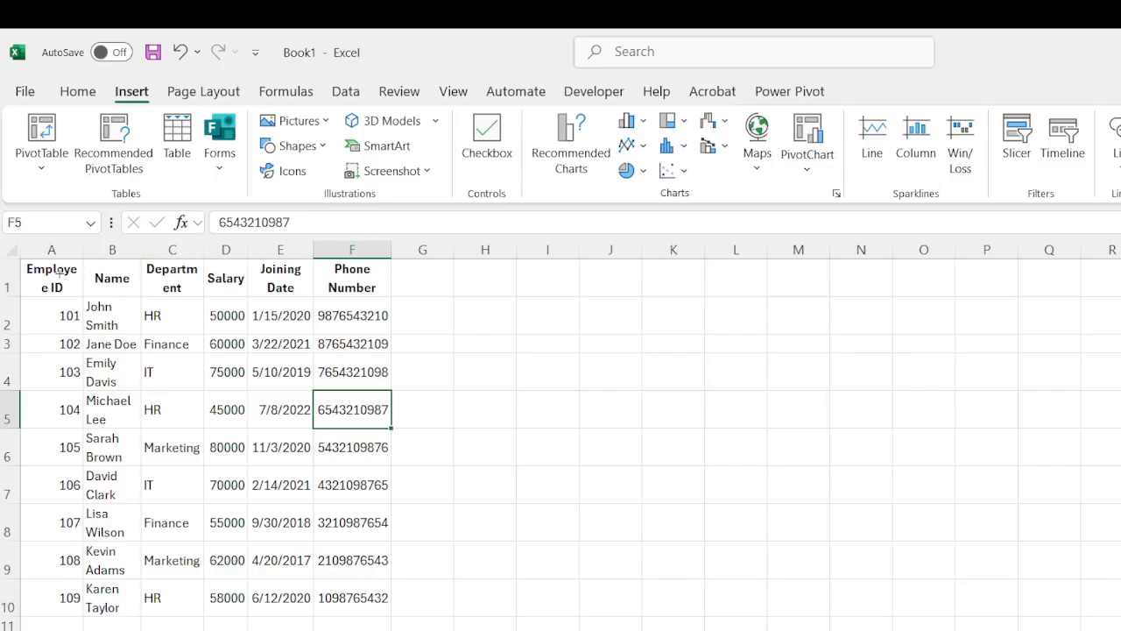
pyautogui.moveTo(58, 273); pyautogui.dragTo(56, 410)
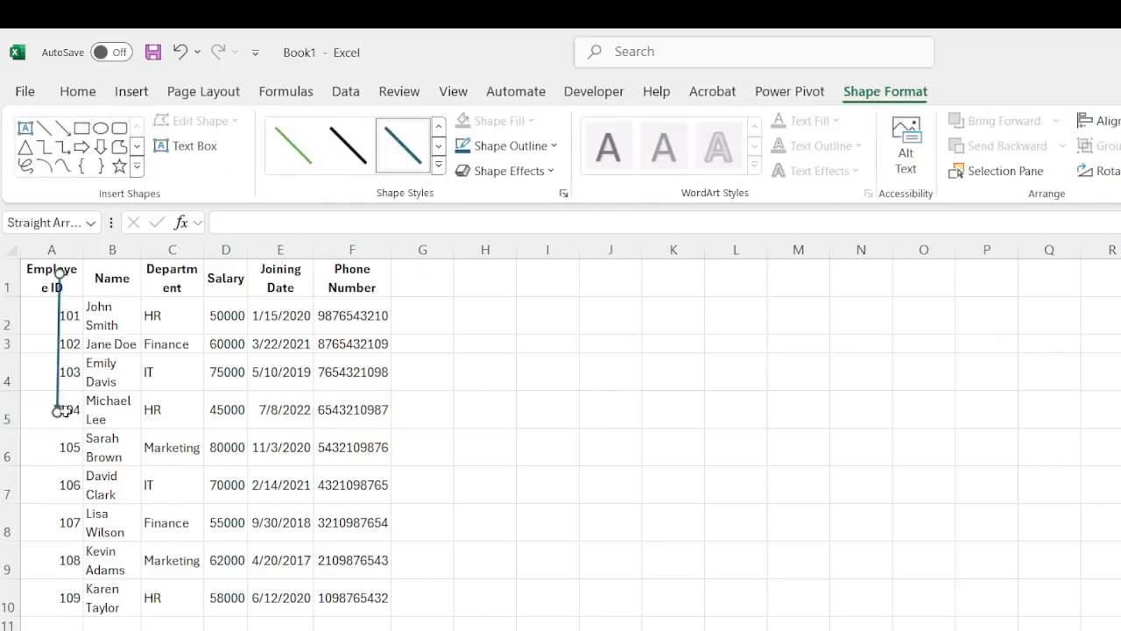
pyautogui.click(132, 91)
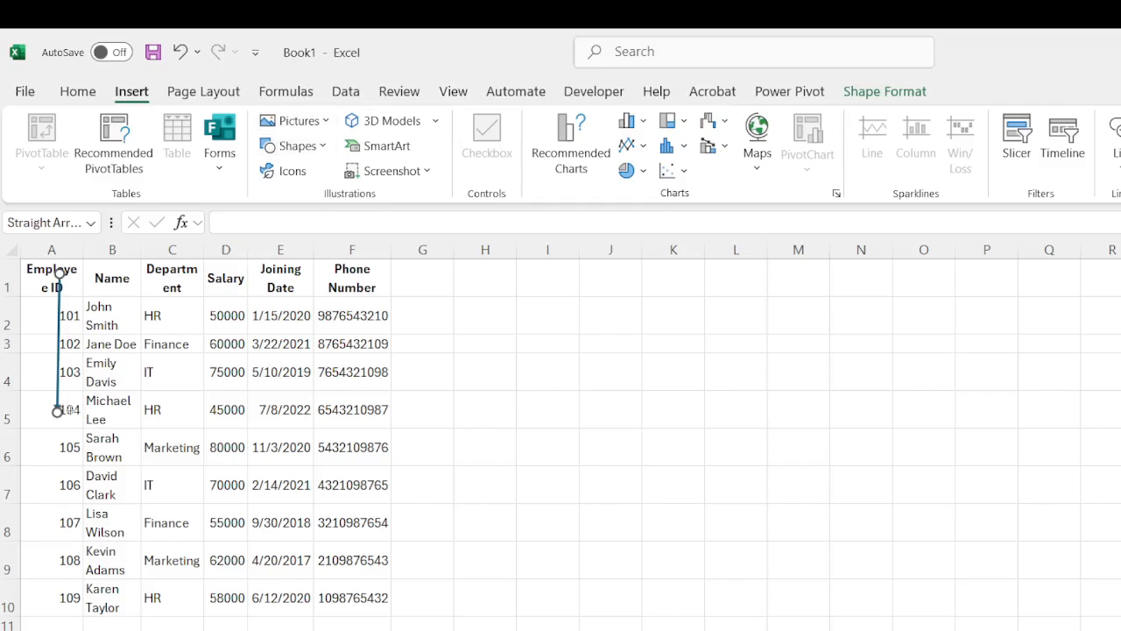
pyautogui.moveTo(57, 409); pyautogui.dragTo(225, 406)
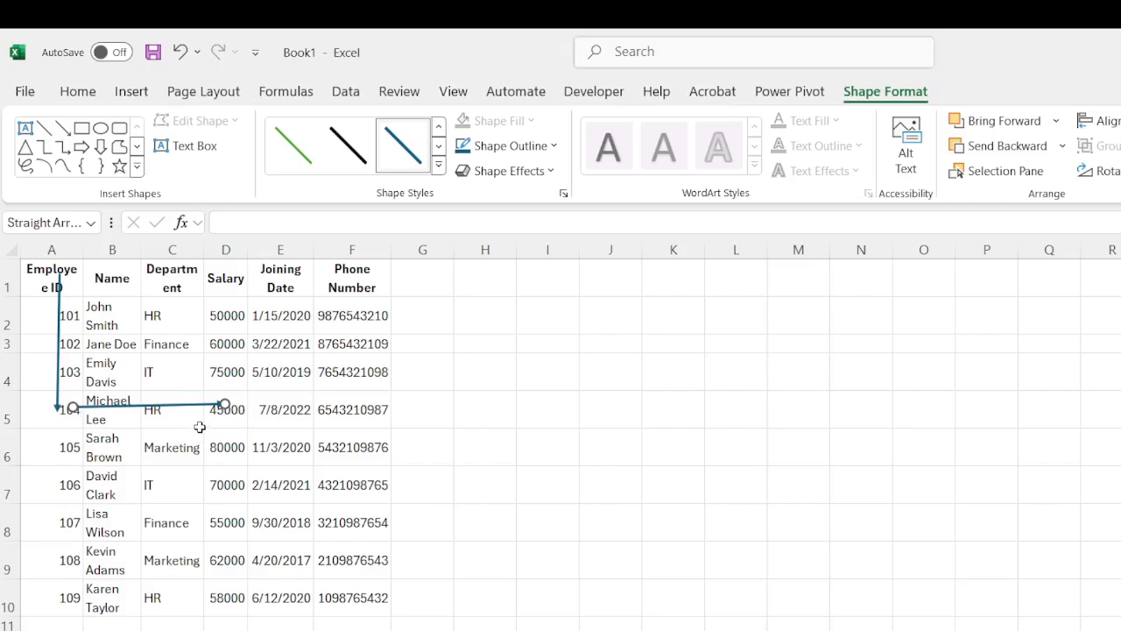
pyautogui.click(229, 417)
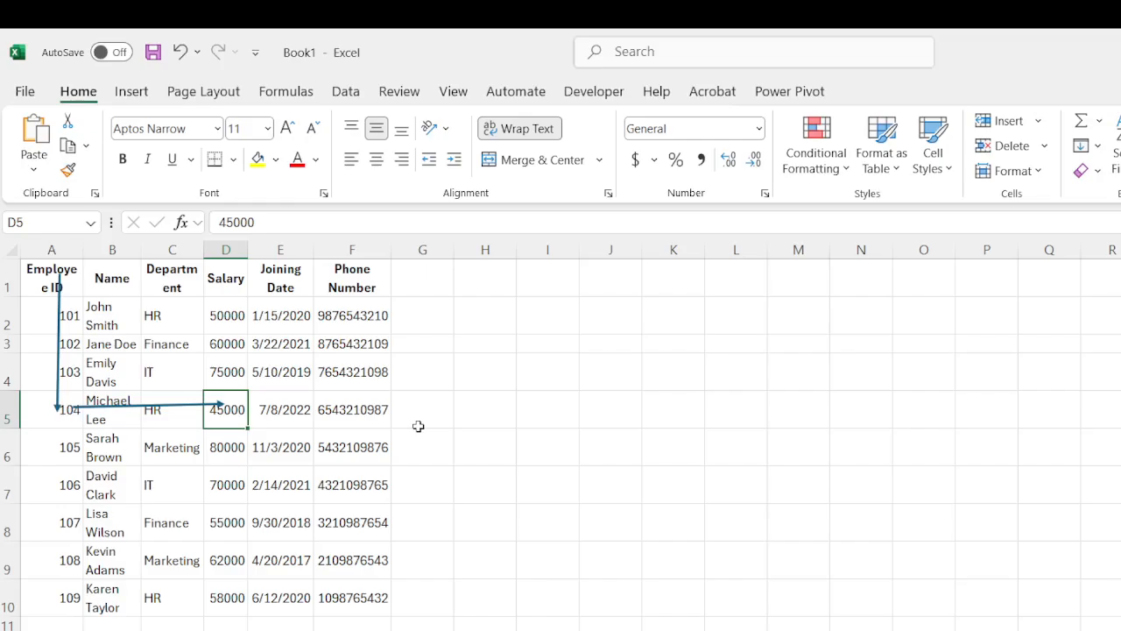
# Enter the label ID in H4 and the lookup value 107 in I4.
pyautogui.click(495, 366)
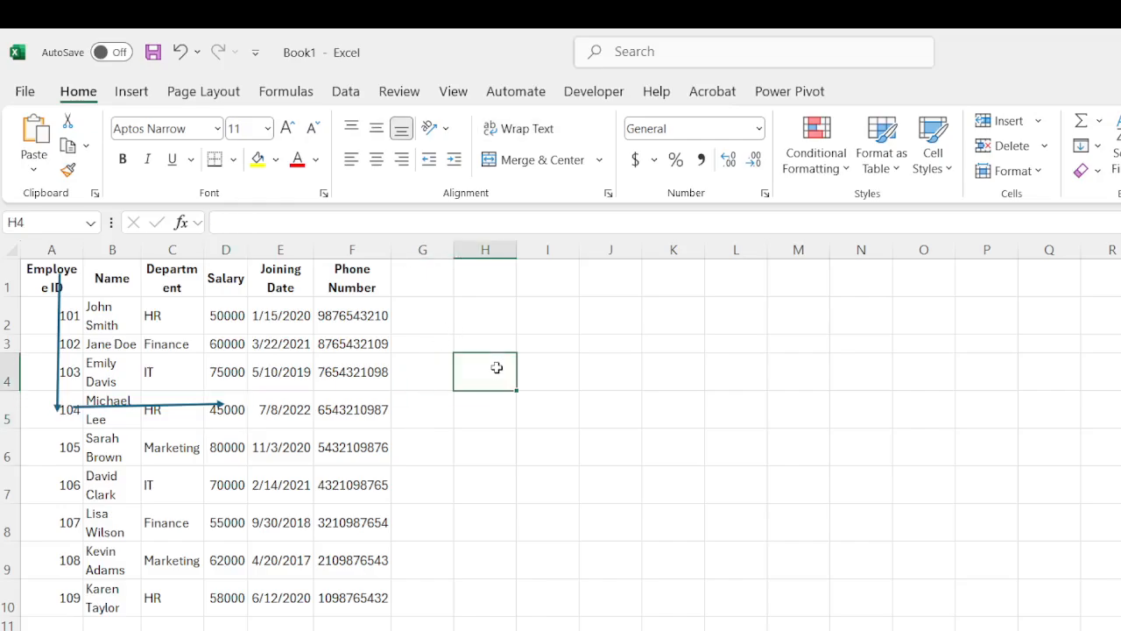
pyautogui.write('ID')
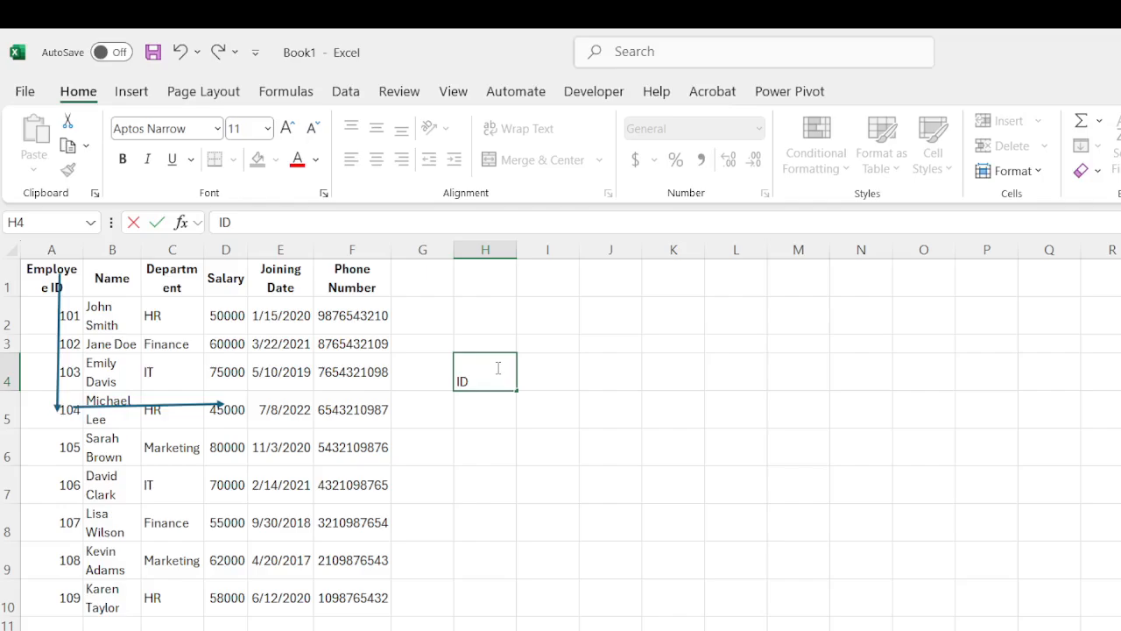
pyautogui.press('Return')
pyautogui.press('Up')
pyautogui.press('Right')
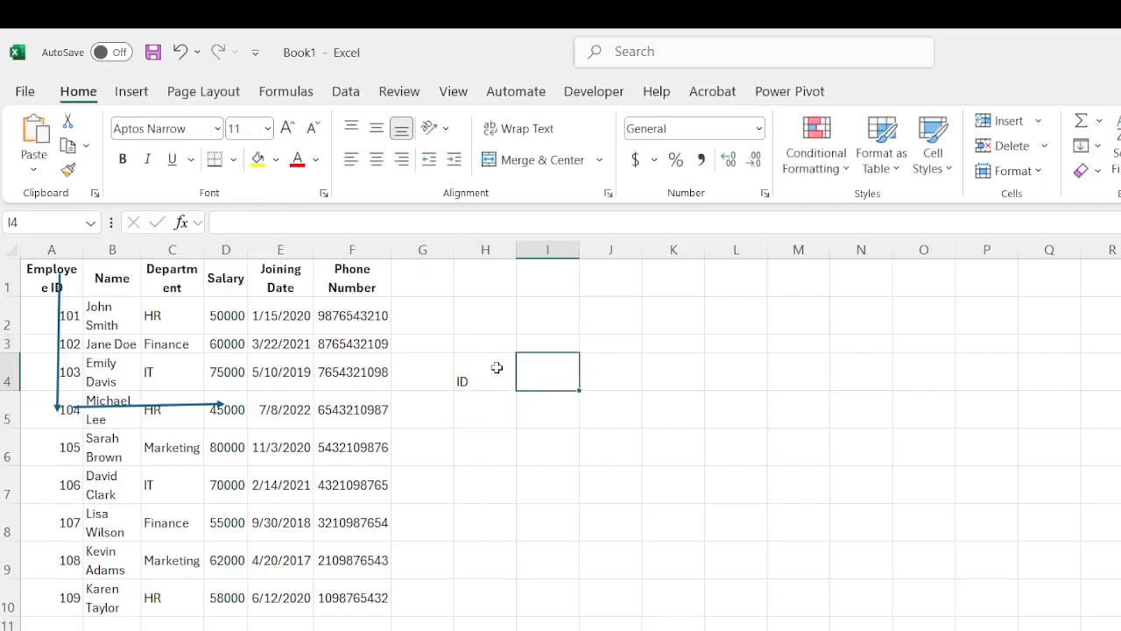
pyautogui.write('107')
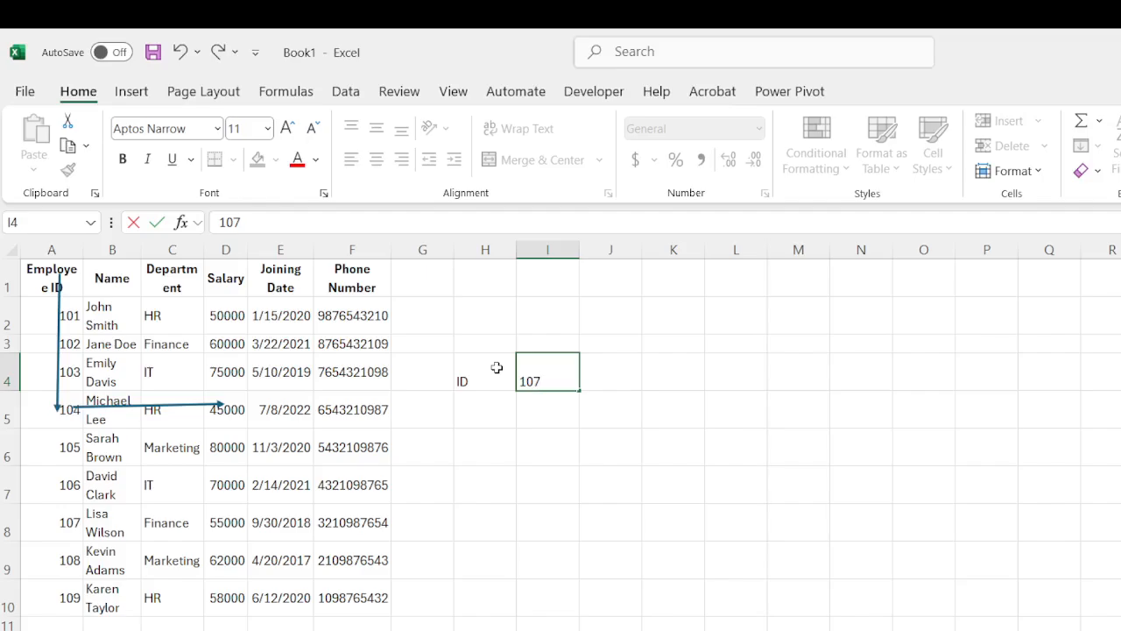
pyautogui.click(57, 523)
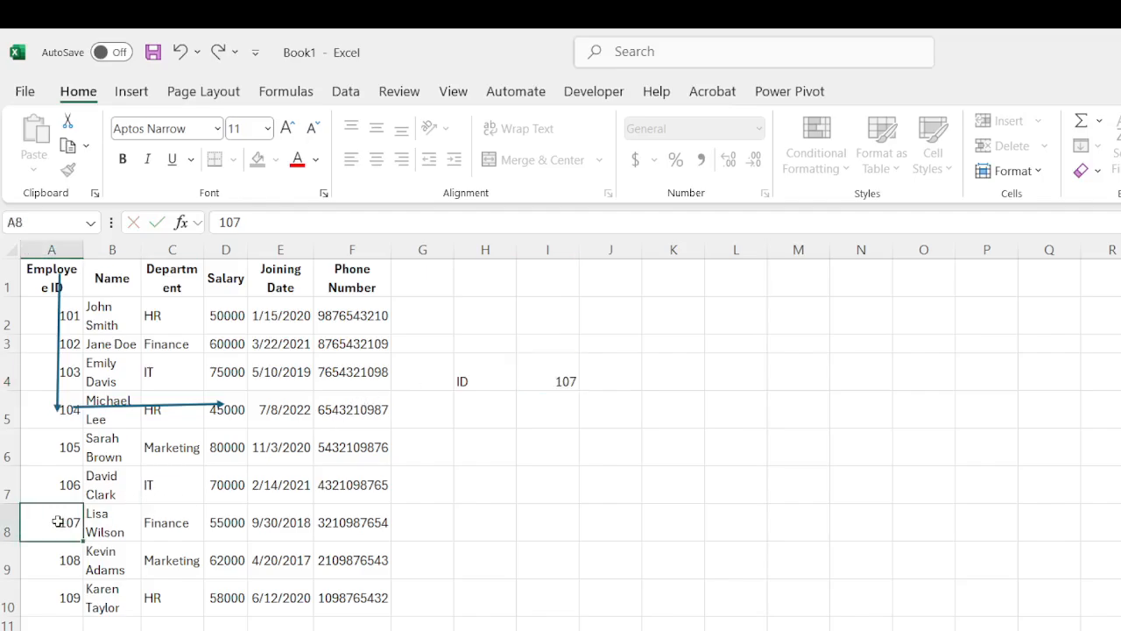
# Enter the label Salary in H5 and start a VLOOKUP formula in I5 with I4 as the lookup value.
pyautogui.click(490, 420)
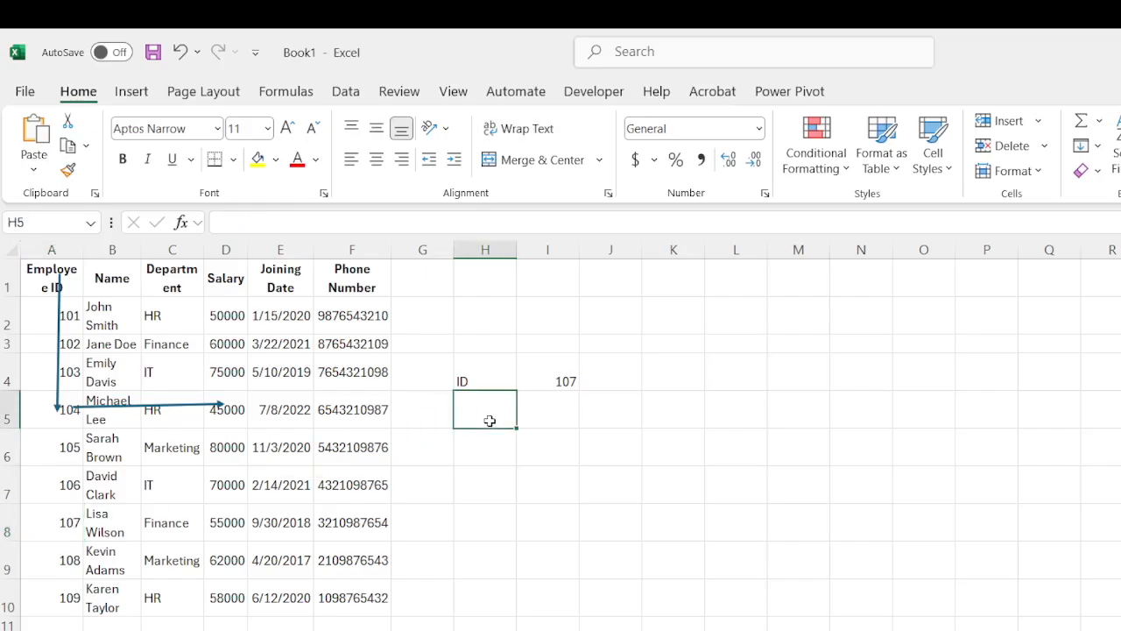
pyautogui.write('Salary')
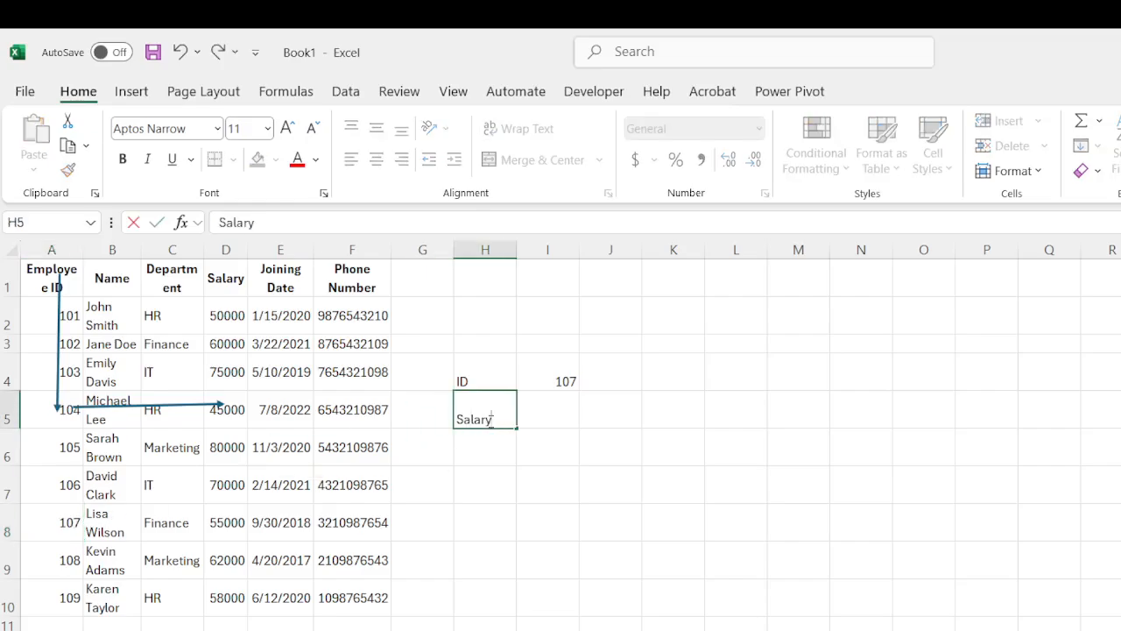
pyautogui.press('Tab')
pyautogui.write('=Vl')
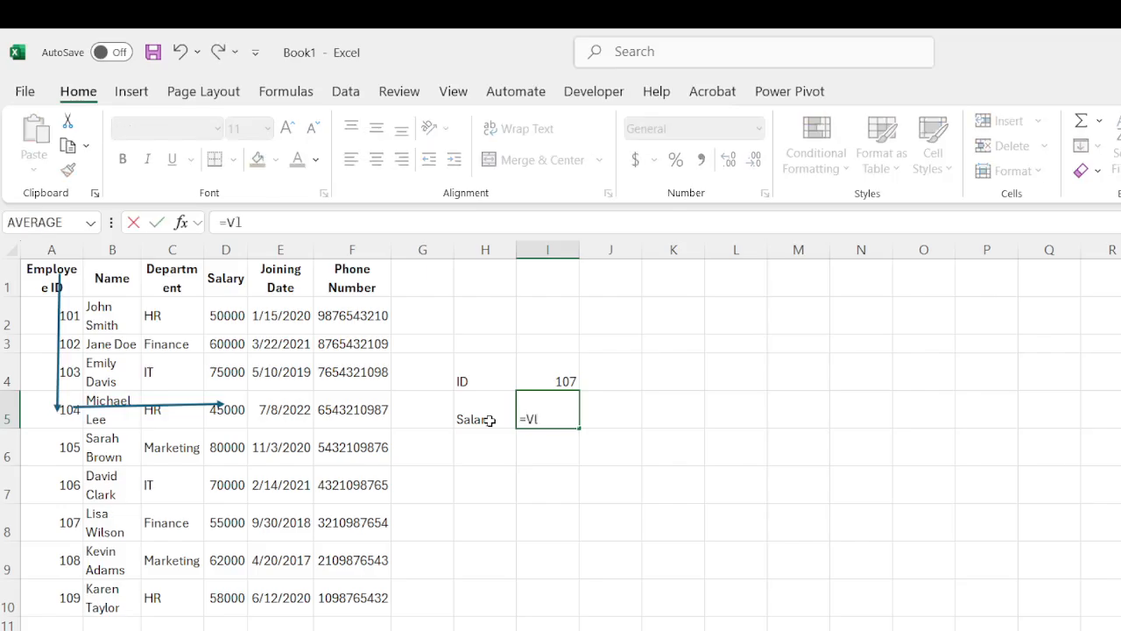
pyautogui.press('Tab')
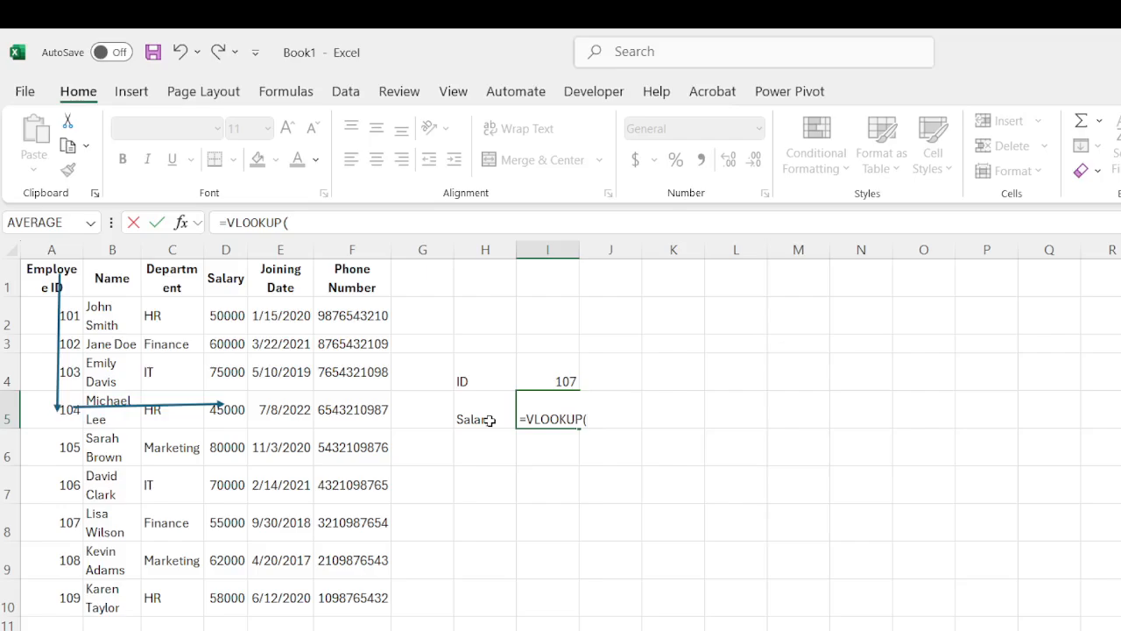
pyautogui.write('10')
pyautogui.press('BackSpace')
pyautogui.press('BackSpace')
pyautogui.click(547, 373)
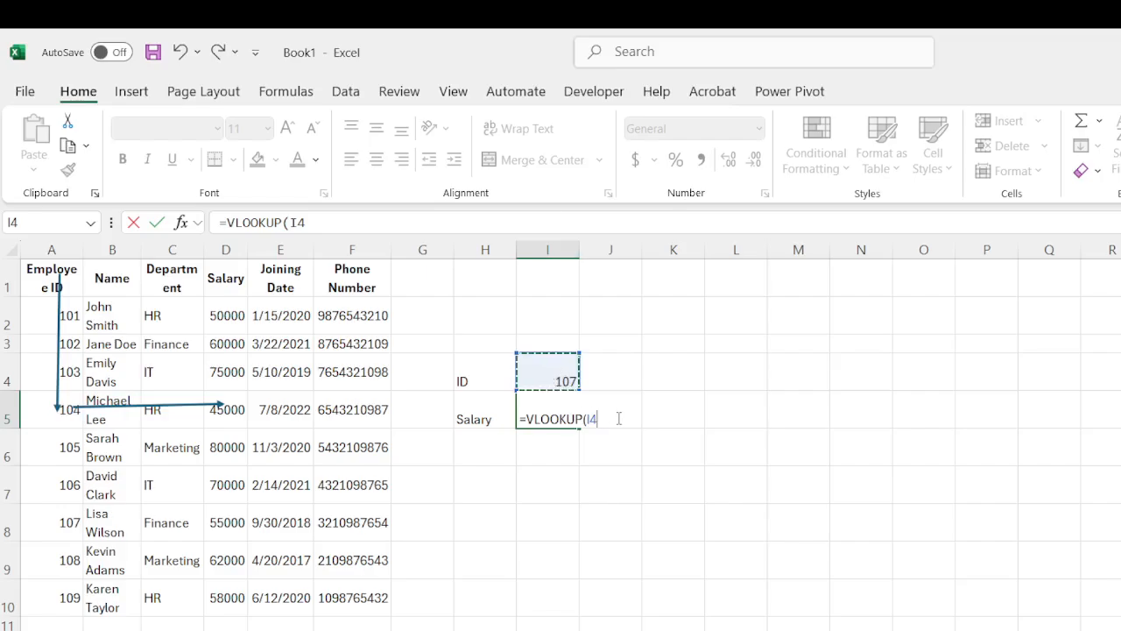
# Complete the VLOOKUP in I5 with table range A2:F10, column index 4 and range lookup TRUE.
pyautogui.write(',')
pyautogui.moveTo(26, 323); pyautogui.dragTo(357, 589)
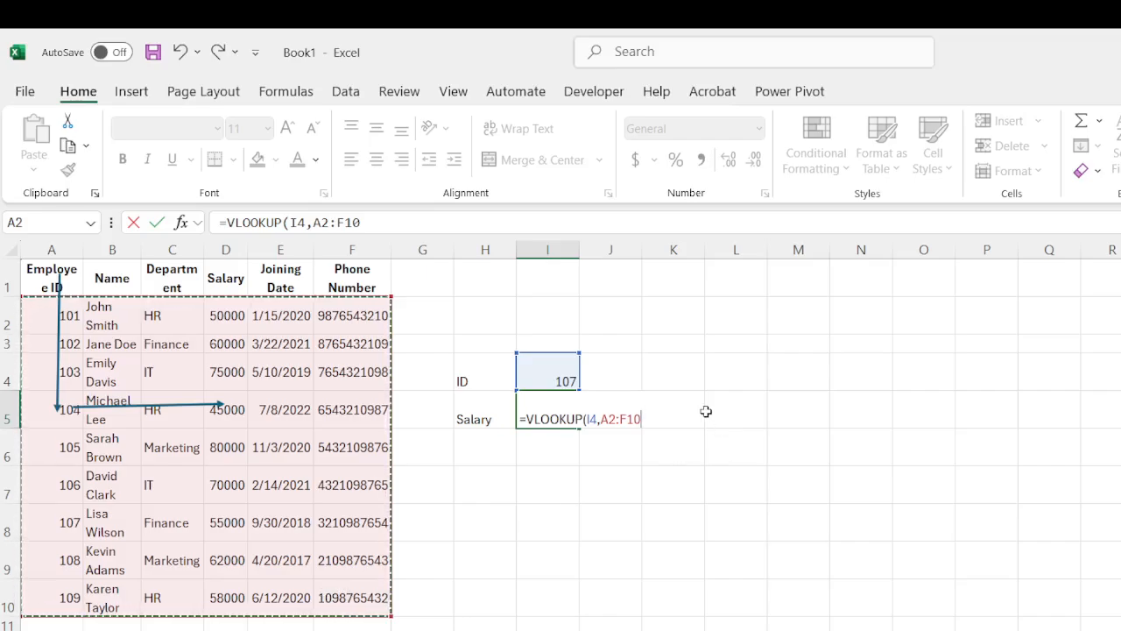
pyautogui.write(',')
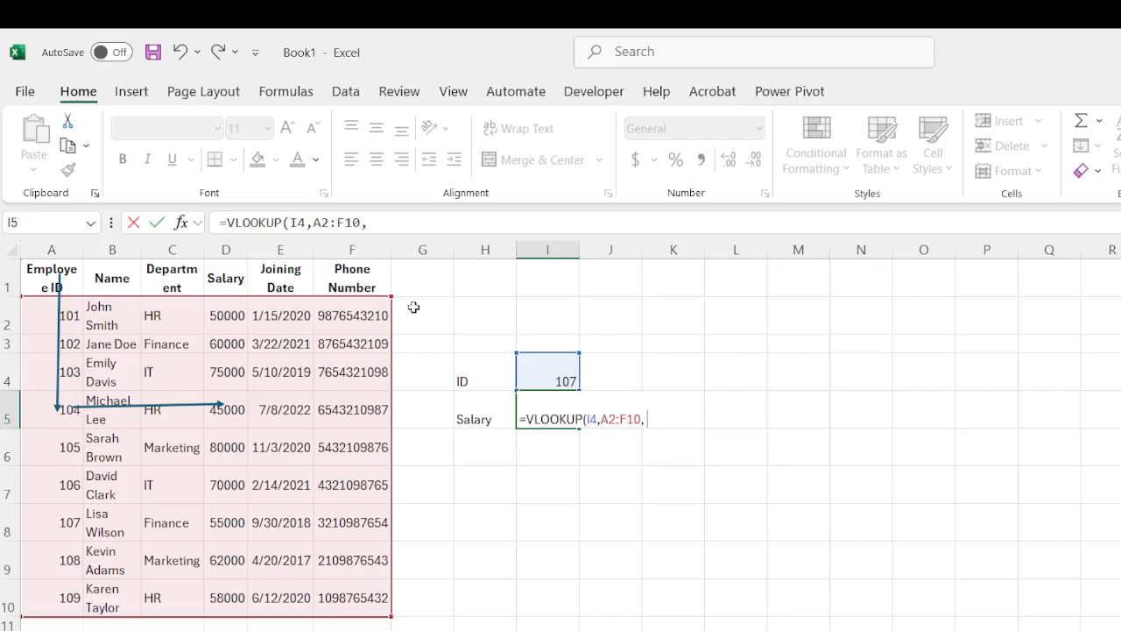
pyautogui.write('4,')
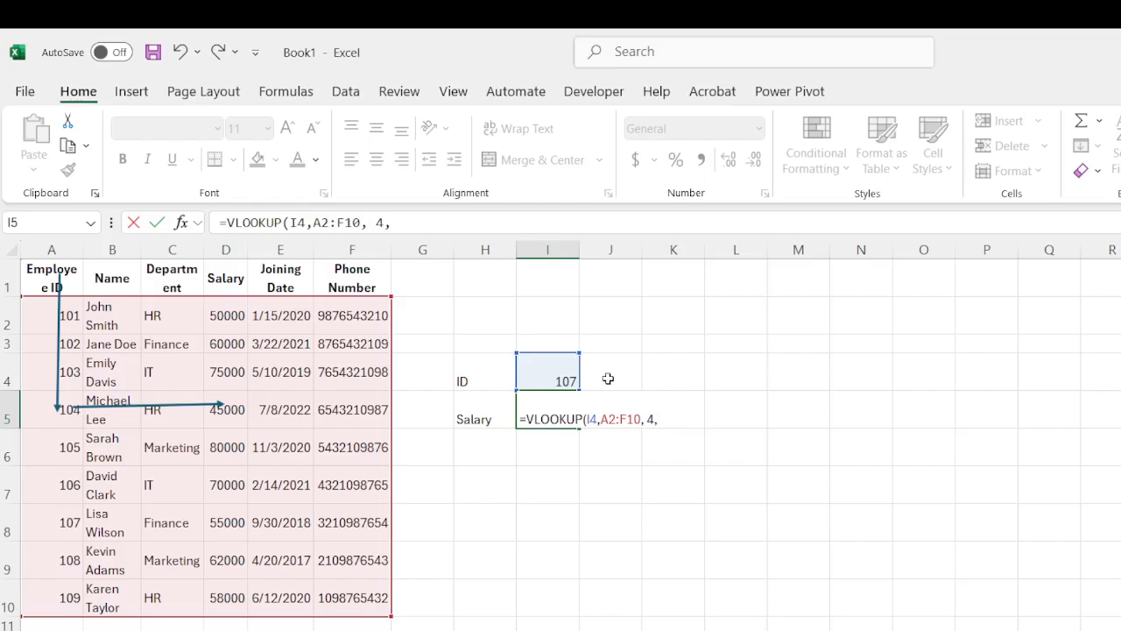
pyautogui.write('TRUE)')
pyautogui.press('Return')
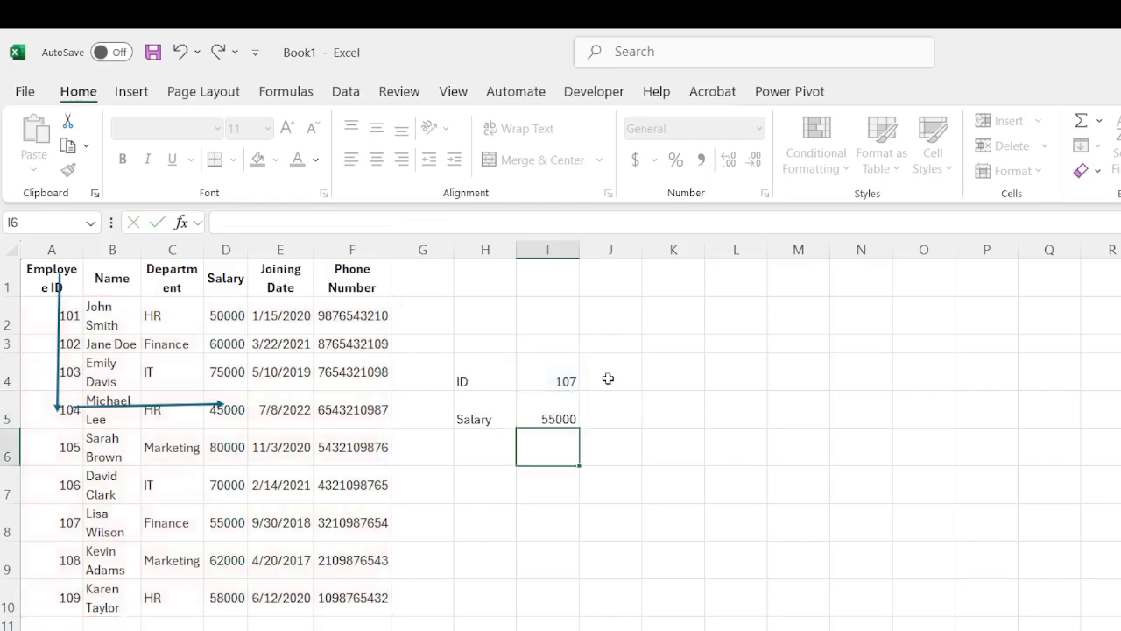
pyautogui.press('Up')
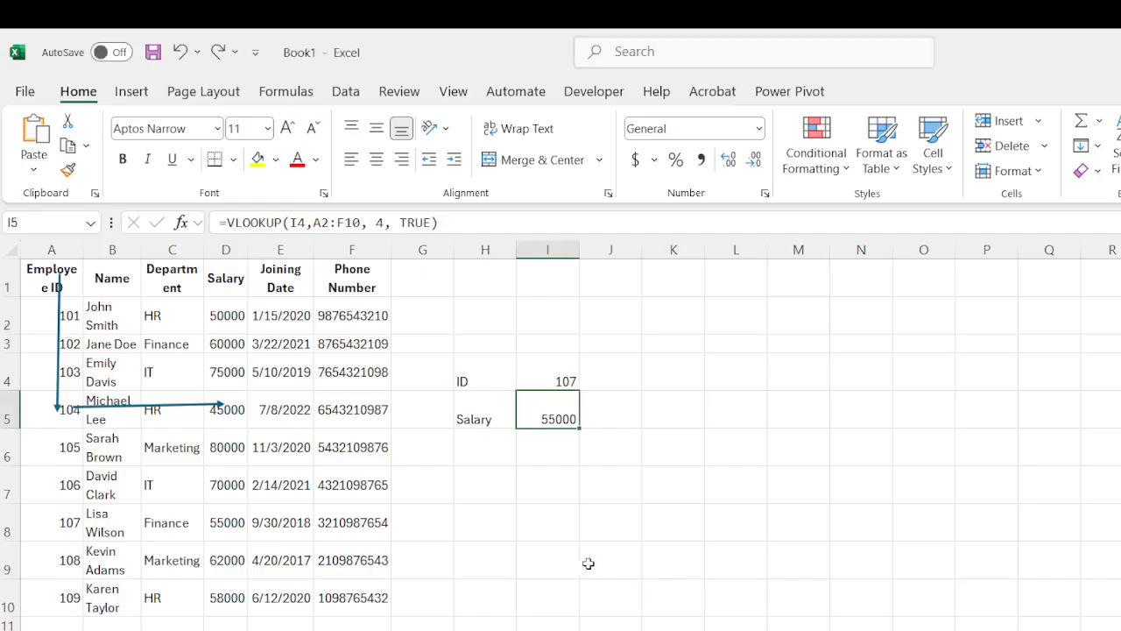
pyautogui.click(232, 414)
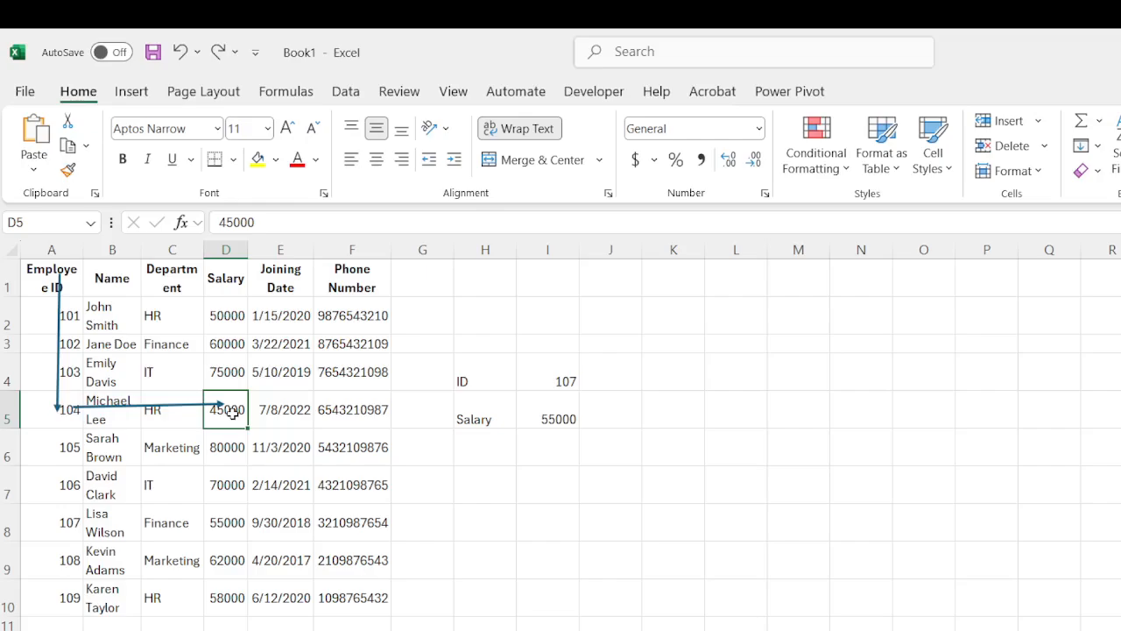
# Compare the salary in employee 107's row with the VLOOKUP result in I5.
pyautogui.press('Down')
pyautogui.press('Down')
pyautogui.press('Down')
pyautogui.press('Left')
pyautogui.press('Right')
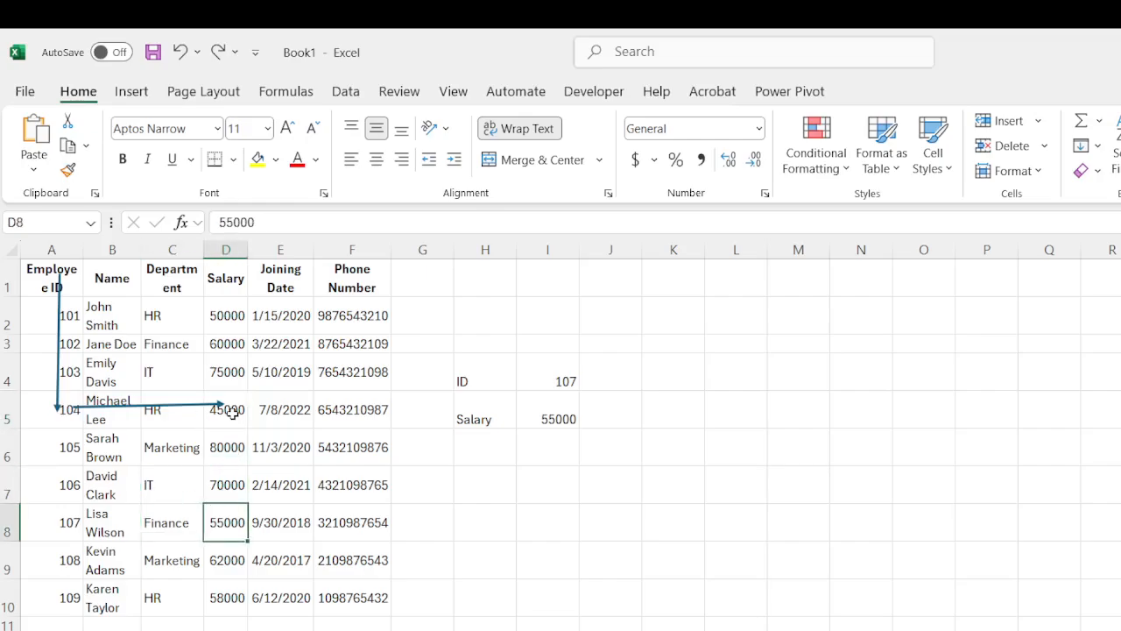
pyautogui.click(550, 417)
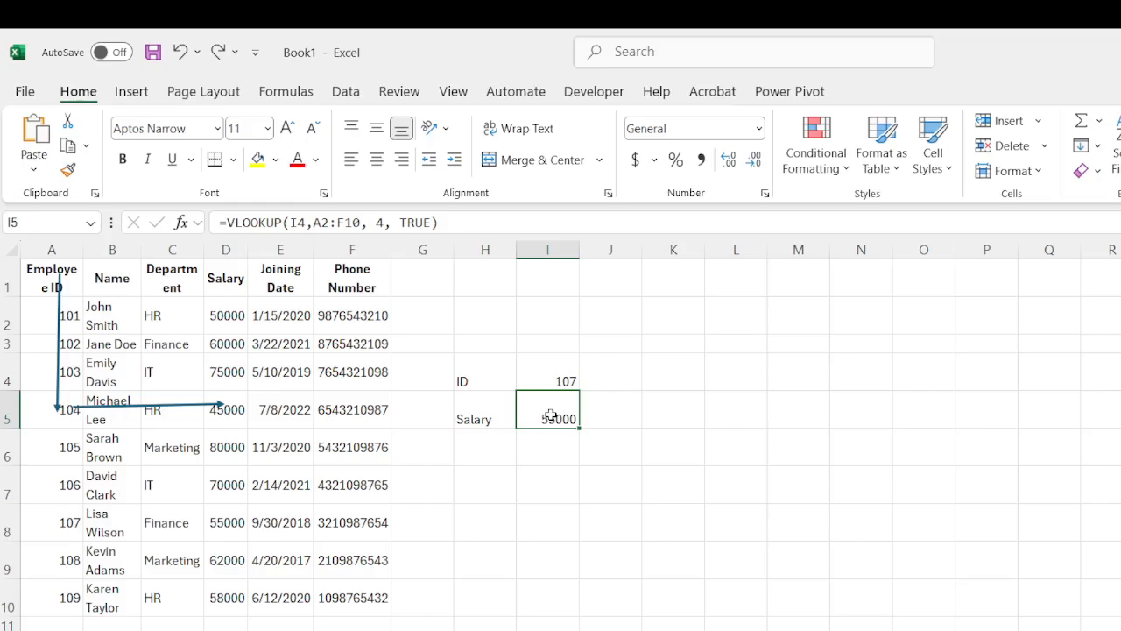
# Set the lookup ID in I4 to 104 to look up that employee's salary.
pyautogui.click(560, 383)
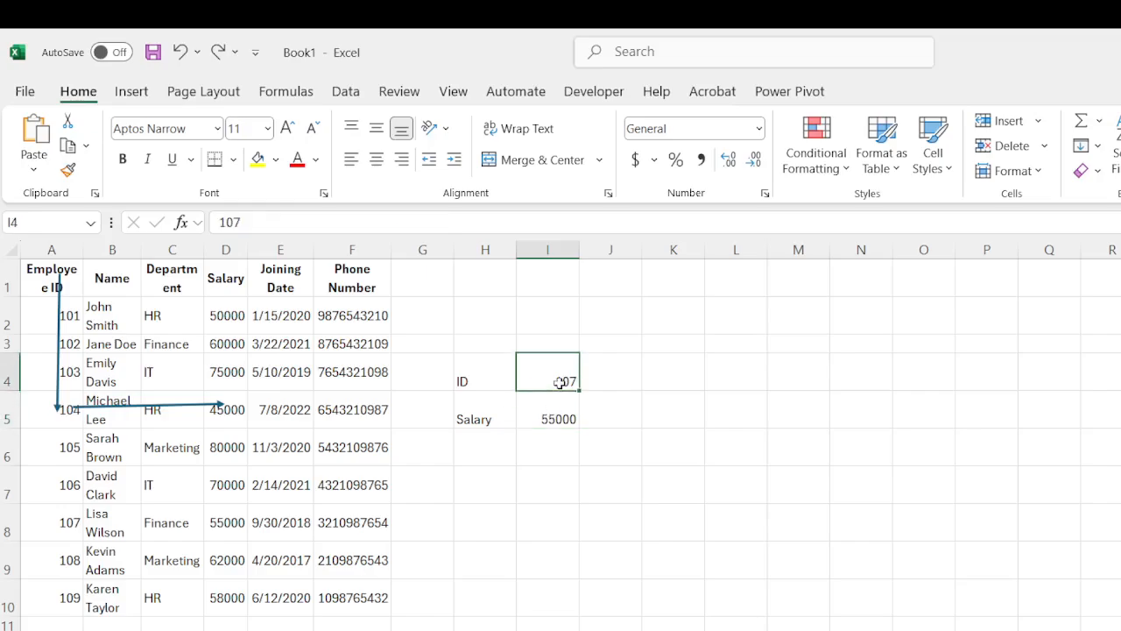
pyautogui.write('104')
pyautogui.press('Return')
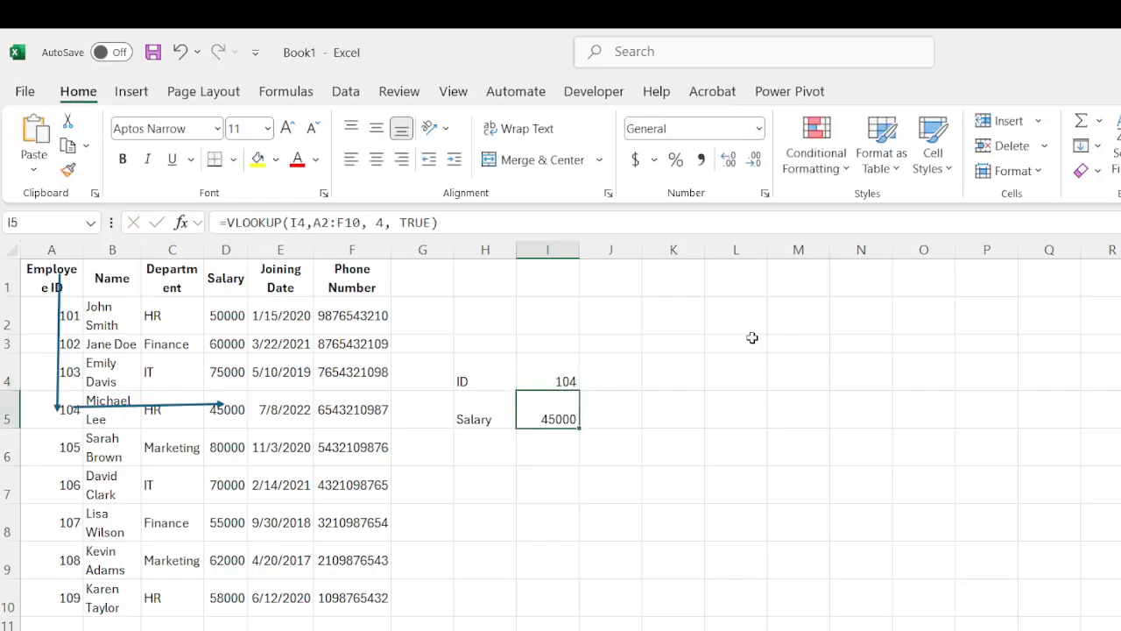
pyautogui.press('Up')
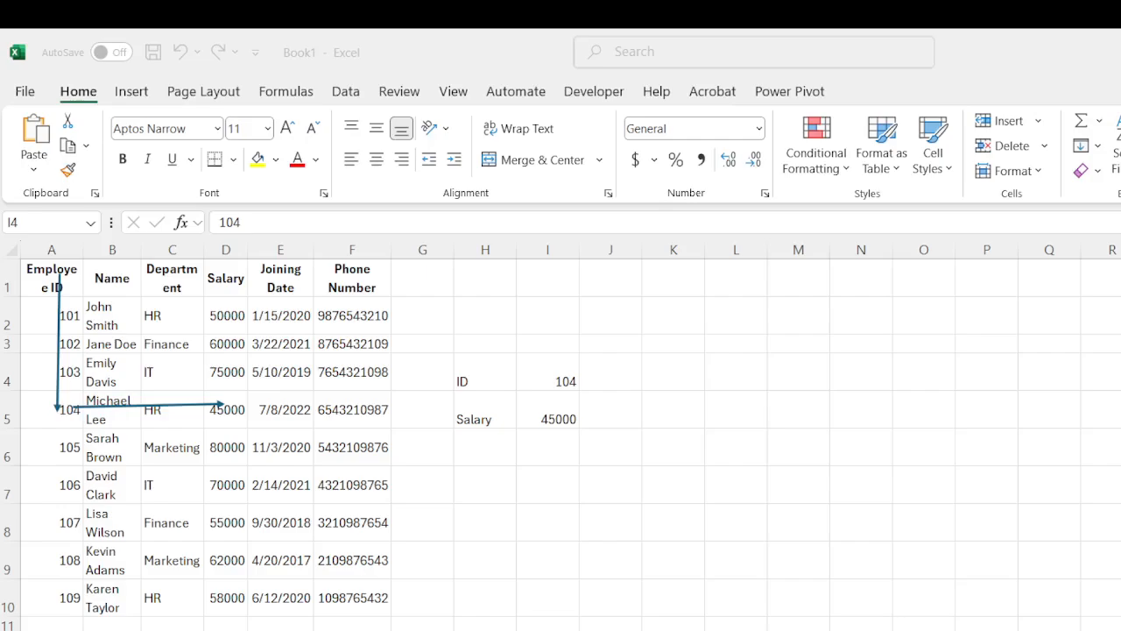
pyautogui.hotkey('alt', 'Tab')
pyautogui.hotkey('alt', 'Tab')
pyautogui.hotkey('alt', 'Tab')
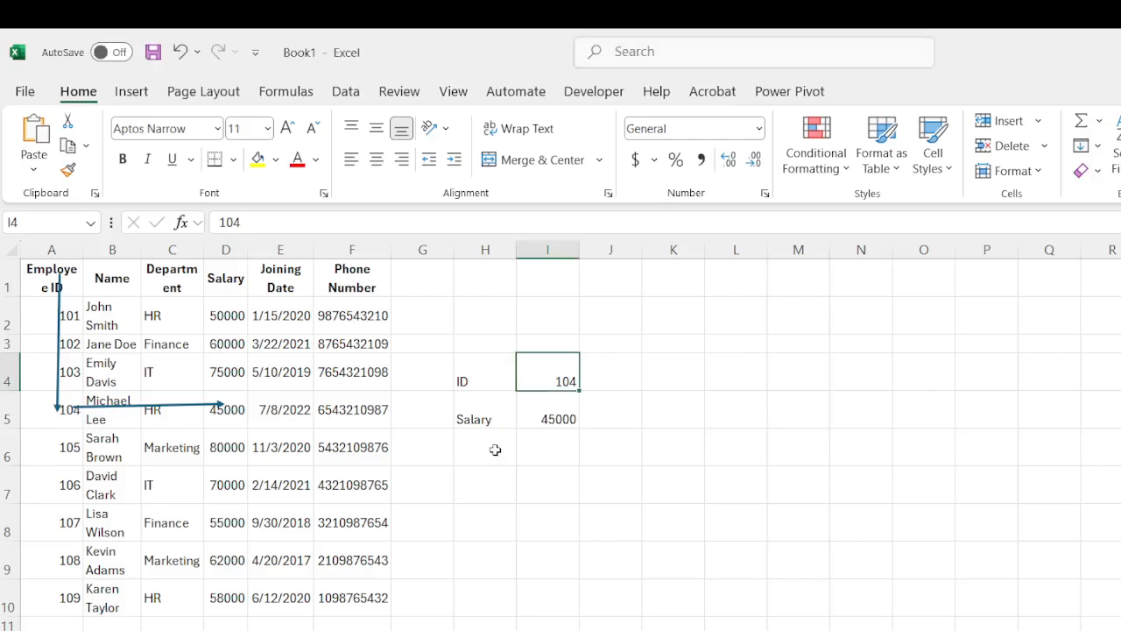
# Enter a LEFT formula in I2 that extracts the first 3 characters of the name in B2.
pyautogui.click(93, 326)
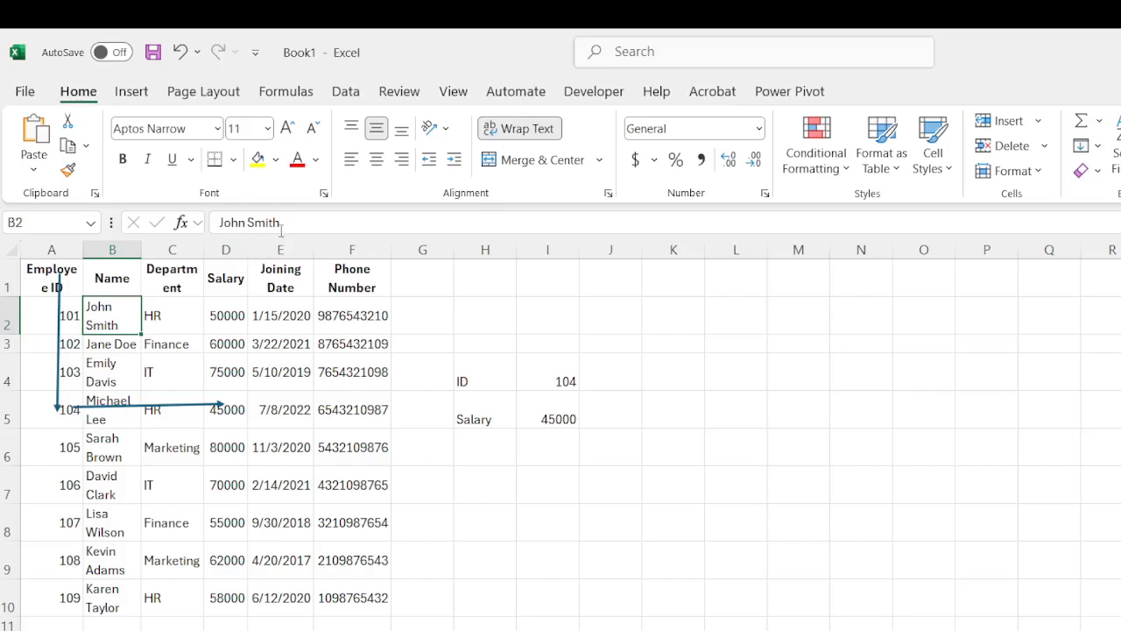
pyautogui.moveTo(280, 223); pyautogui.dragTo(219, 223)
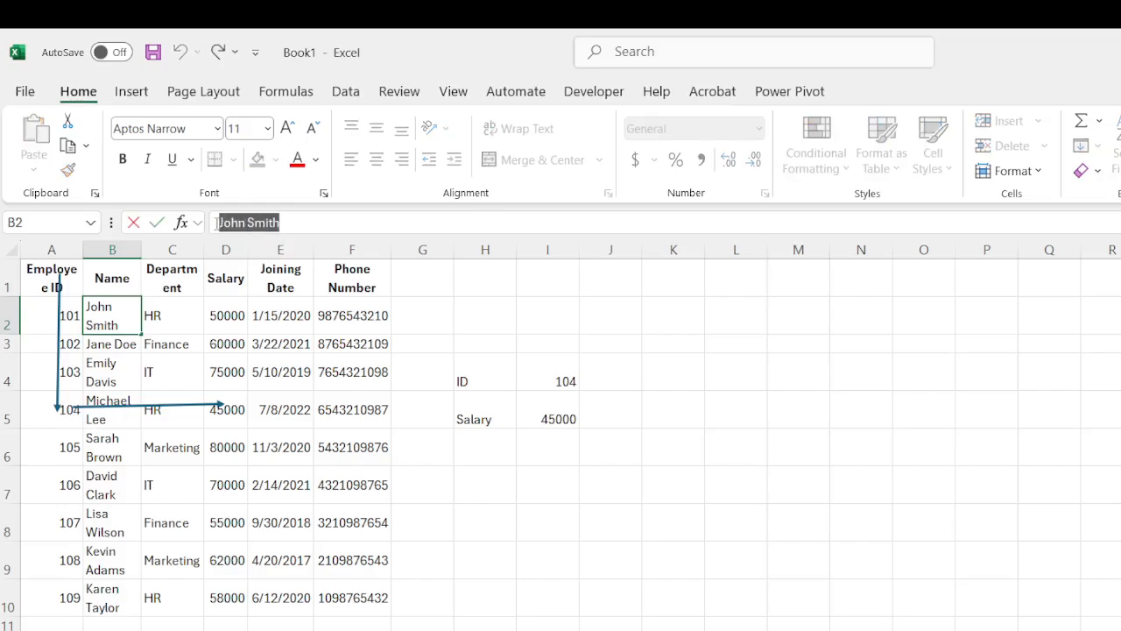
pyautogui.click(536, 322)
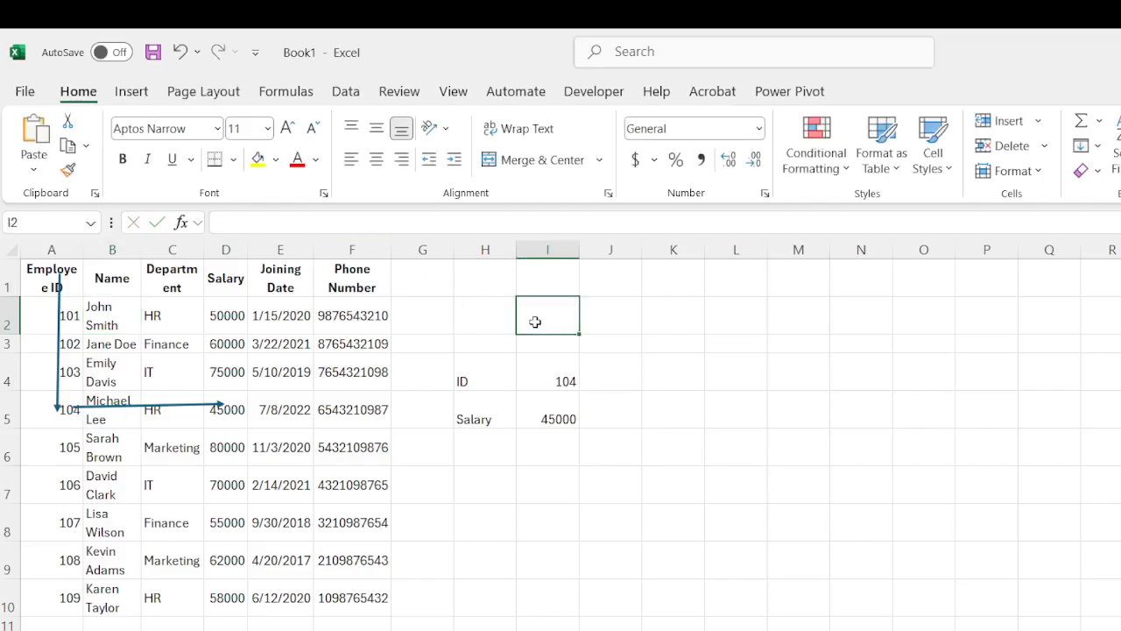
pyautogui.write('= L')
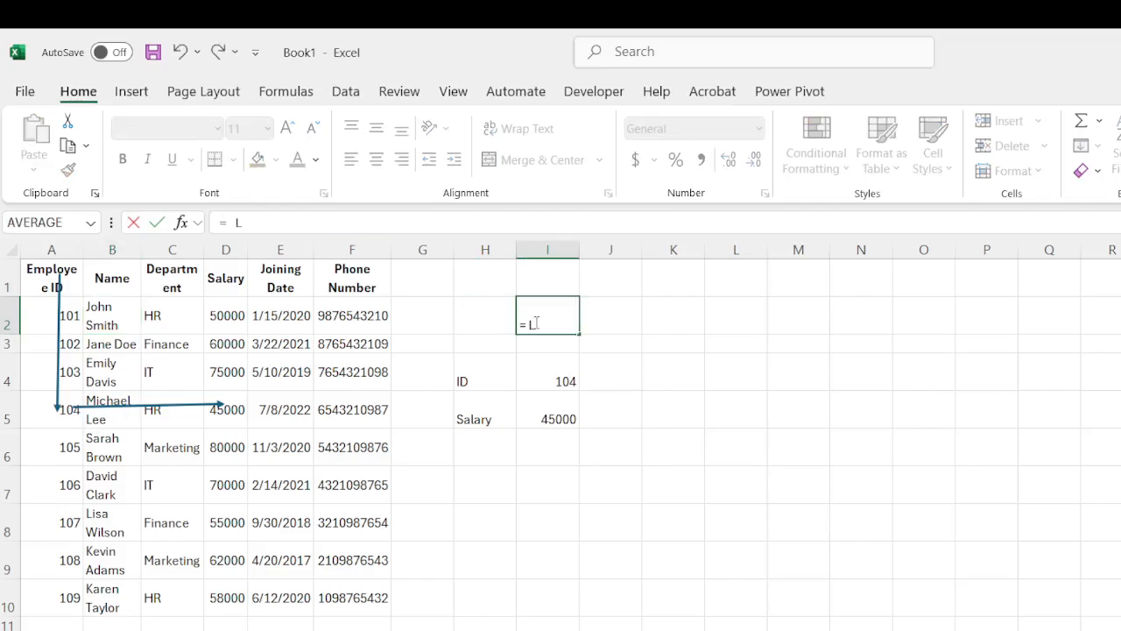
pyautogui.write('EFT(')
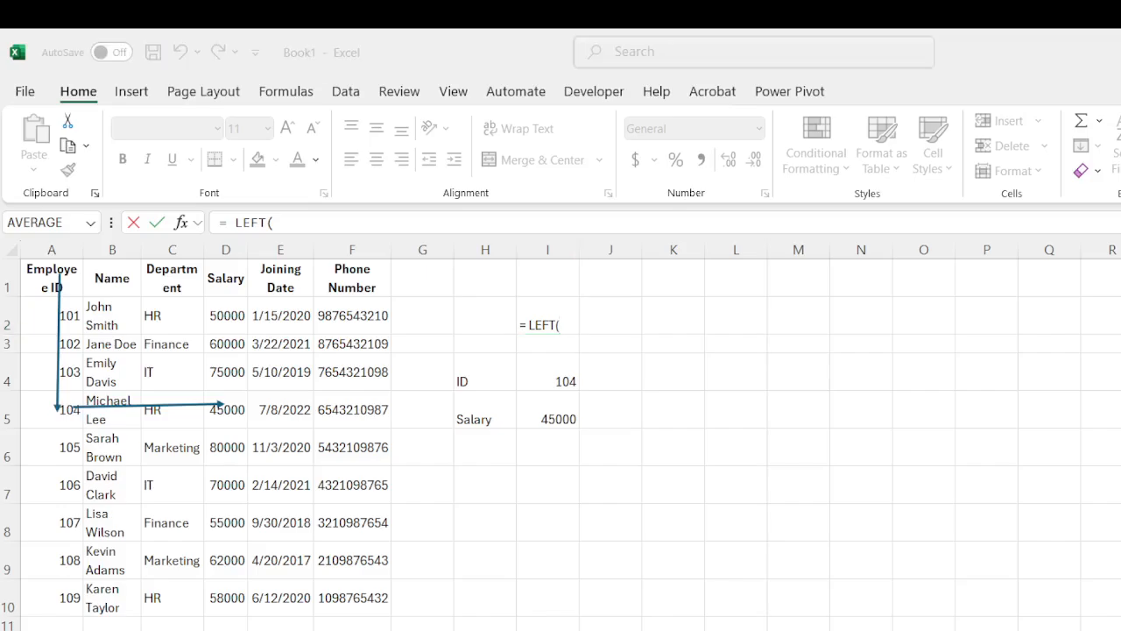
pyautogui.click(536, 324)
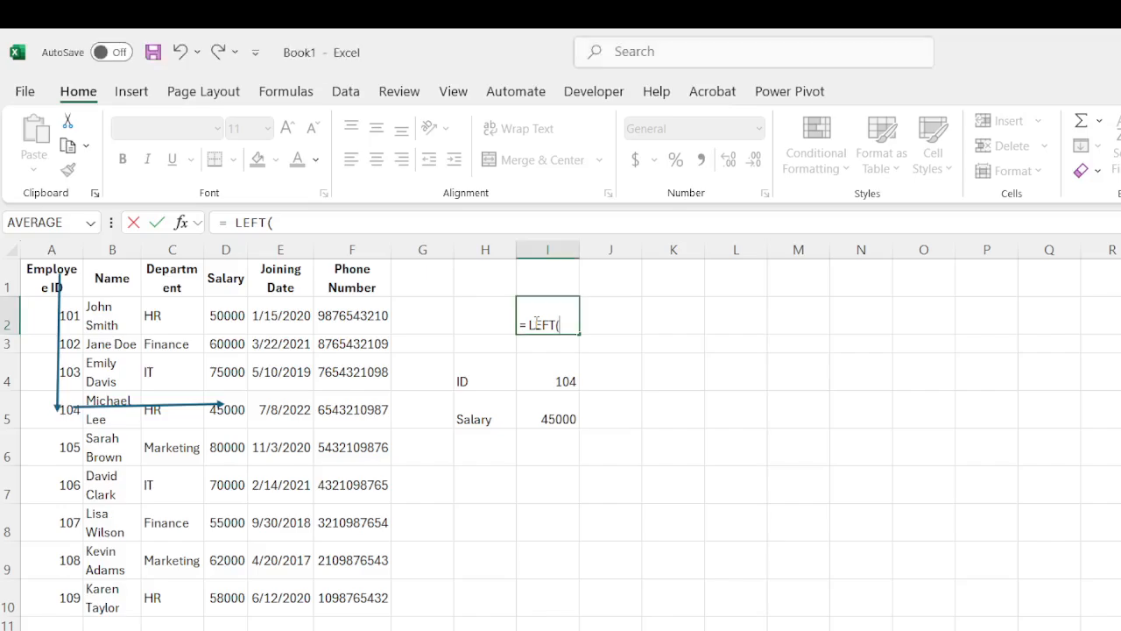
pyautogui.press('Left')
pyautogui.press('Left')
pyautogui.press('Left')
pyautogui.press('Left')
pyautogui.press('Left')
pyautogui.press('Left')
pyautogui.press('Left')
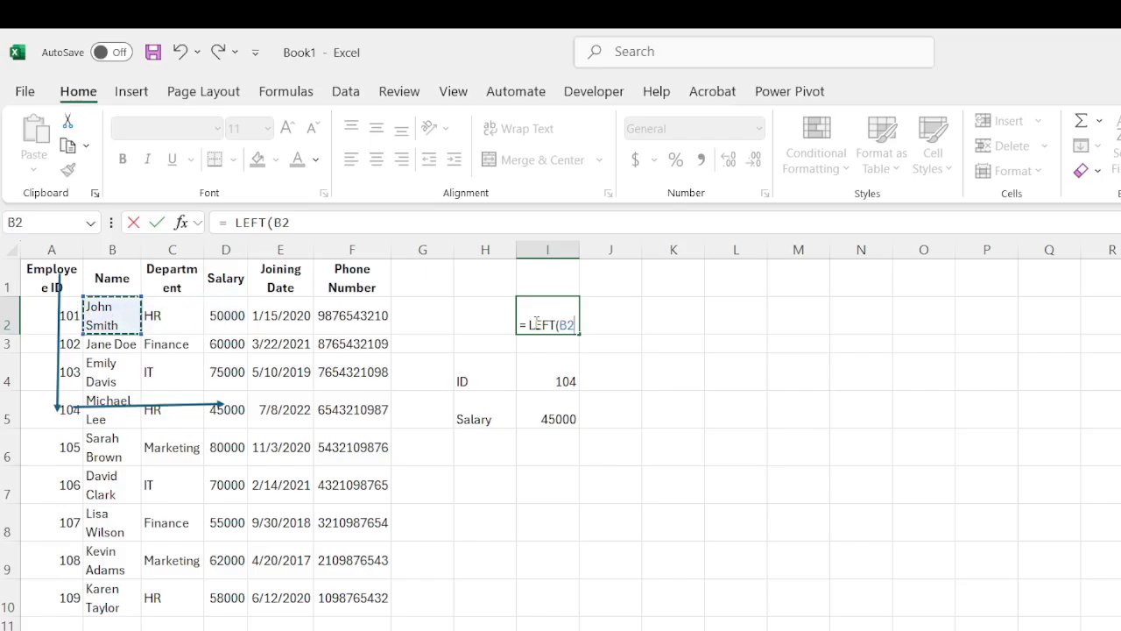
pyautogui.write(',3')
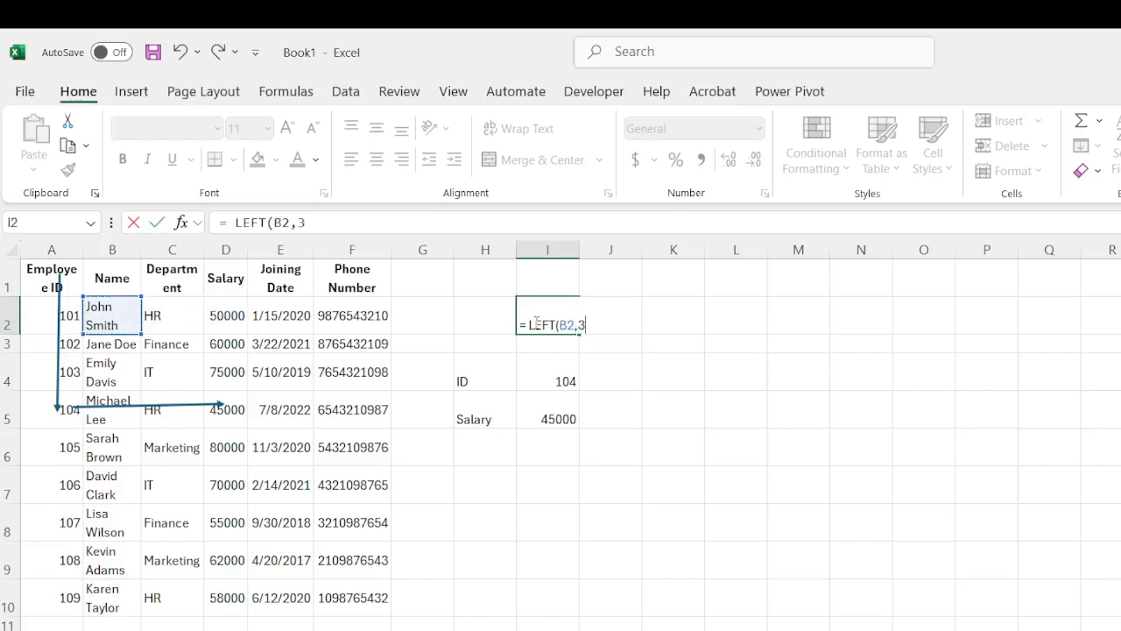
pyautogui.press('Return')
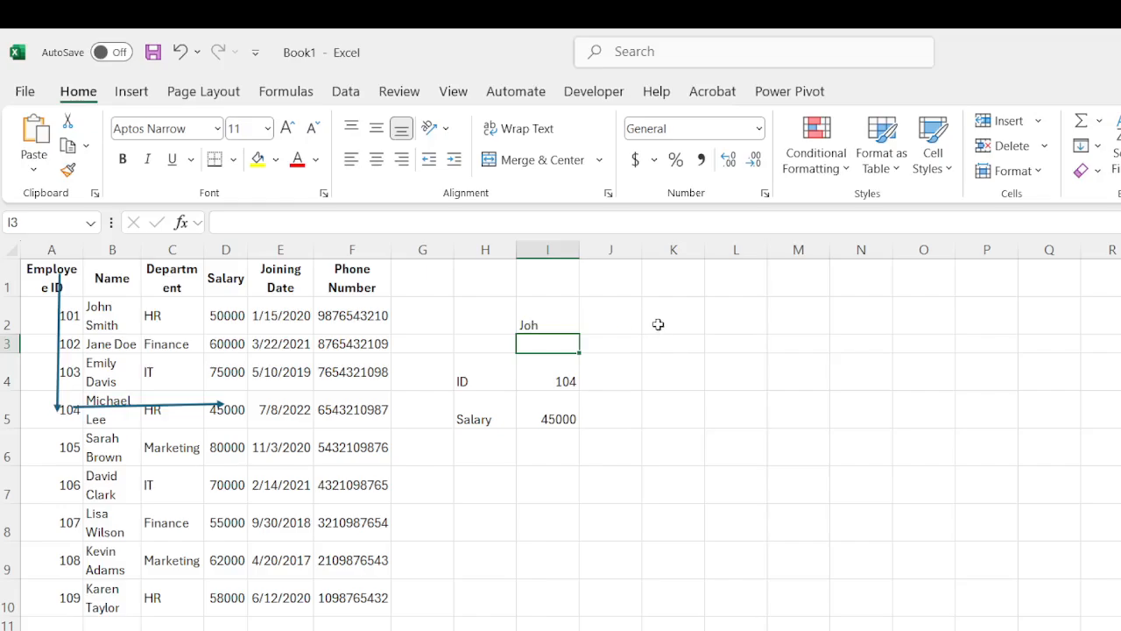
pyautogui.press('Up')
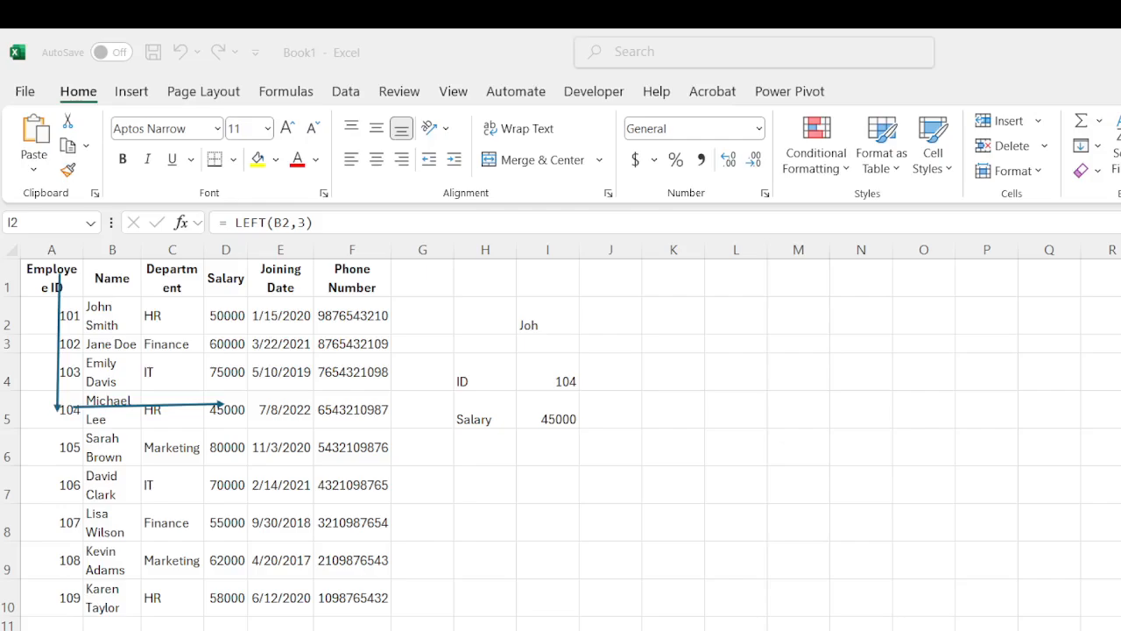
pyautogui.click(552, 457)
pyautogui.hotkey('alt', 'Tab')
pyautogui.hotkey('alt', 'Tab')
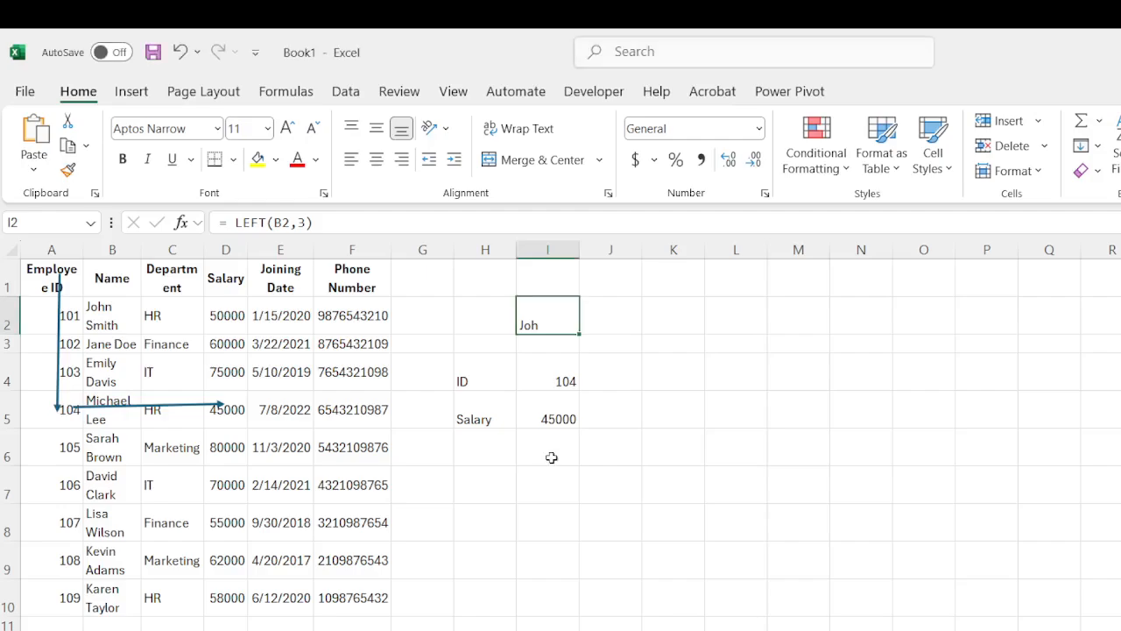
# Replace the formula in I2 with a MID formula extracting 2 characters from B2, starting at position 2.
pyautogui.write('=MID(')
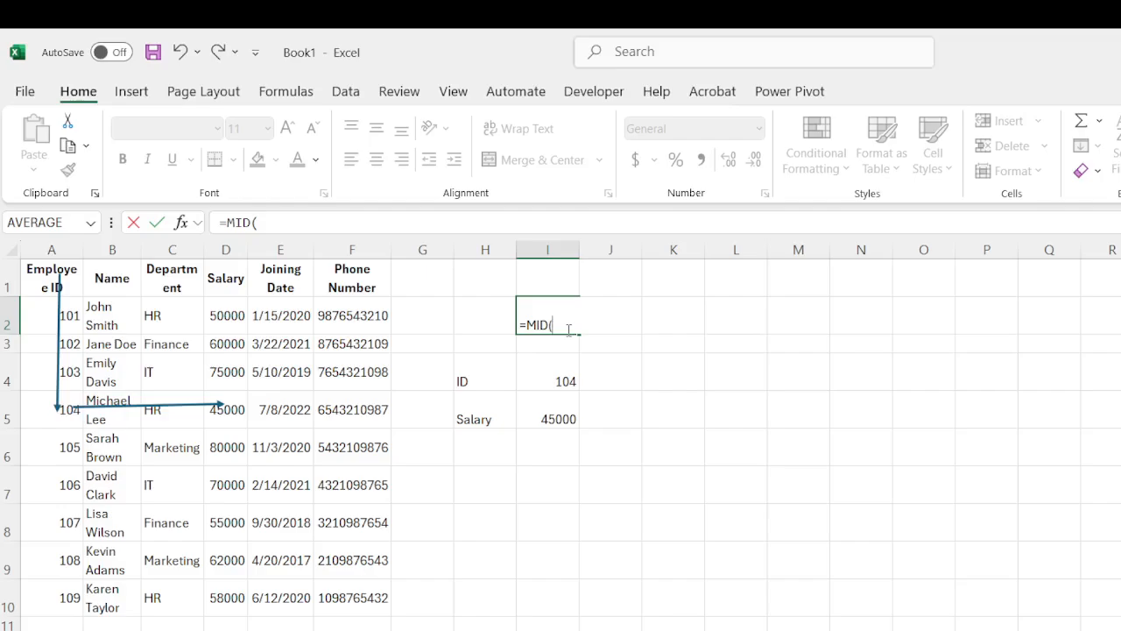
pyautogui.press('Left')
pyautogui.press('Left')
pyautogui.press('Left')
pyautogui.press('Left')
pyautogui.press('Left')
pyautogui.press('Left')
pyautogui.press('Left')
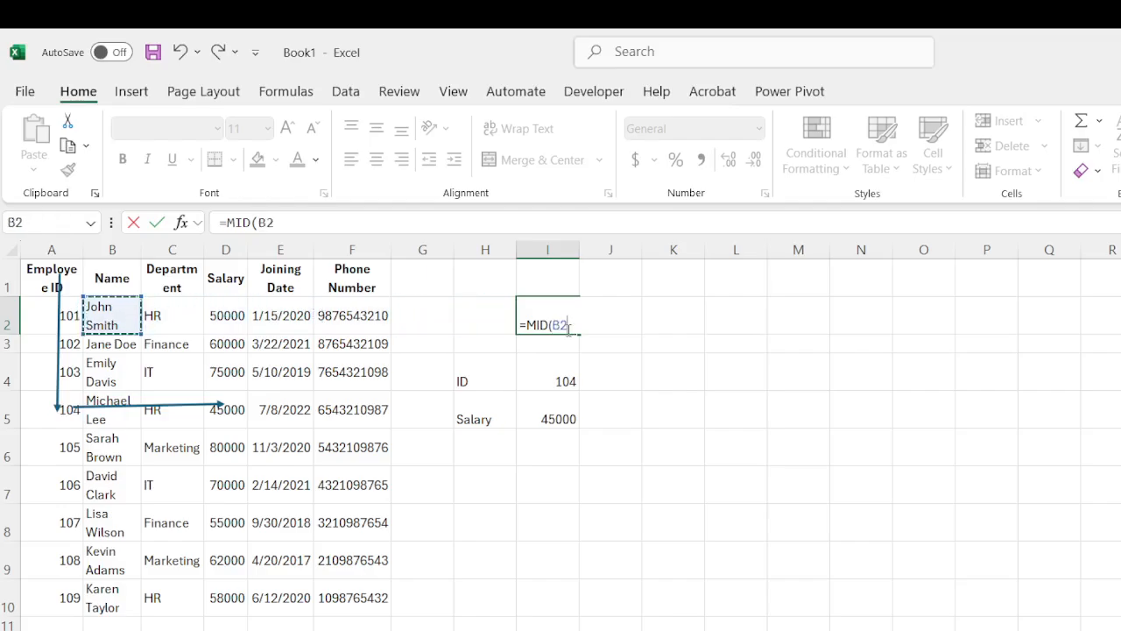
pyautogui.write(',')
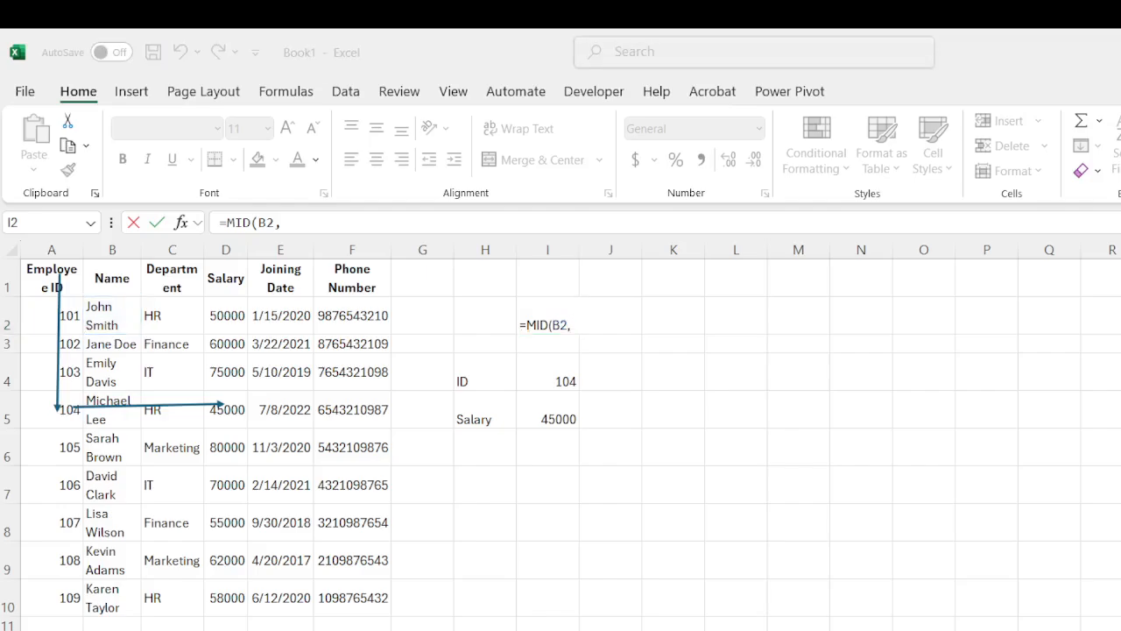
pyautogui.click(569, 330)
pyautogui.write('2')
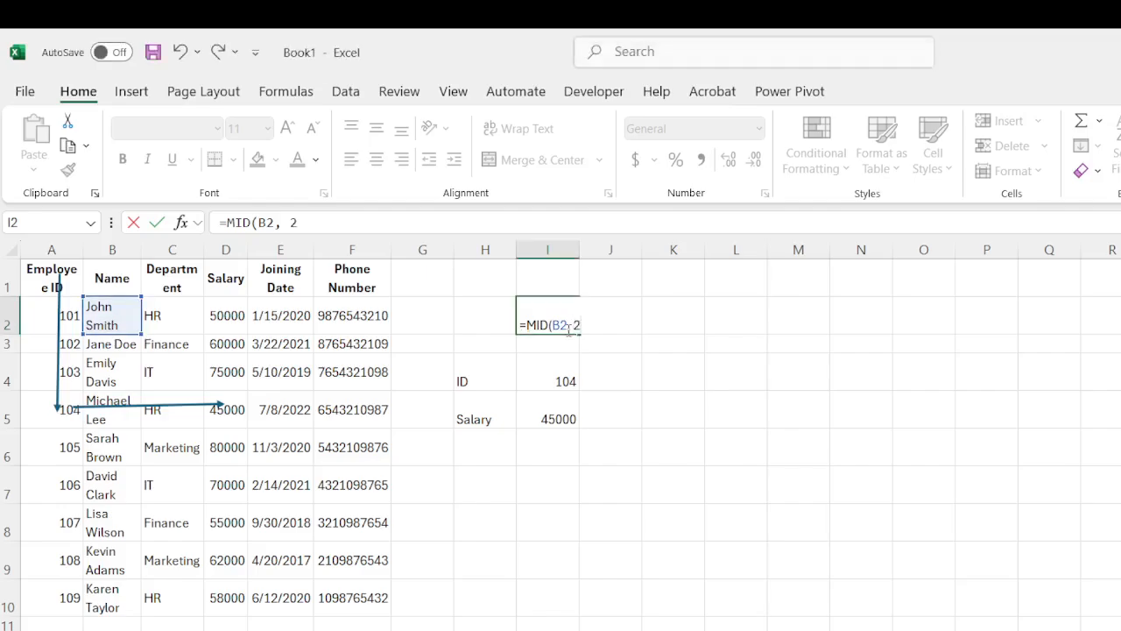
pyautogui.write(',2')
pyautogui.press('Return')
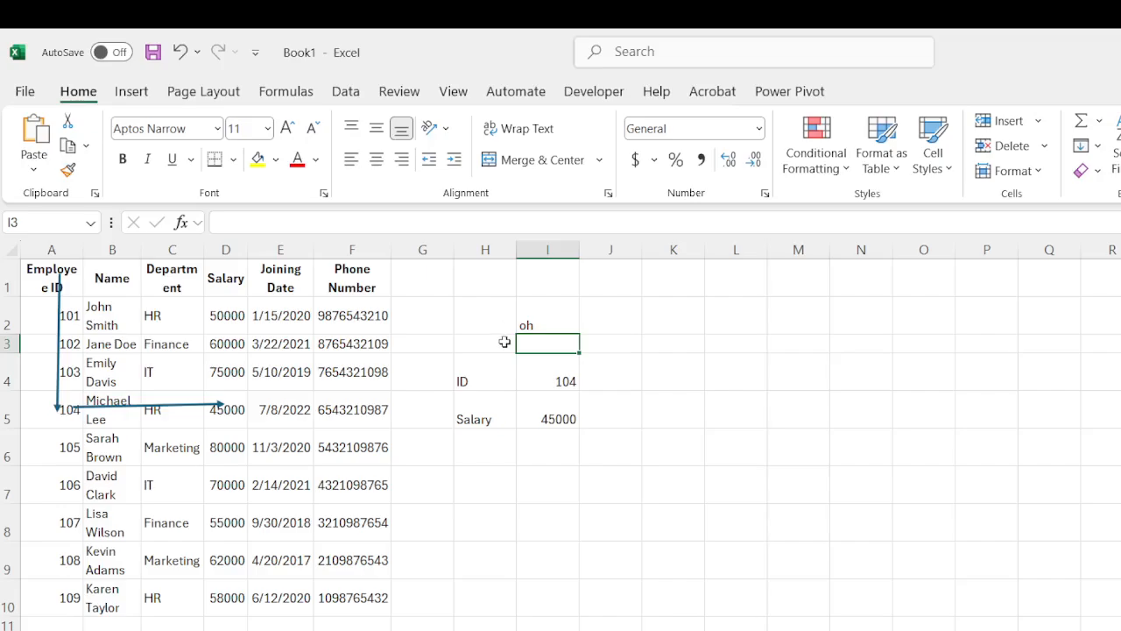
# Examine the MID formula in I2 and the row 2 entries from the name in B2 onward.
pyautogui.click(530, 324)
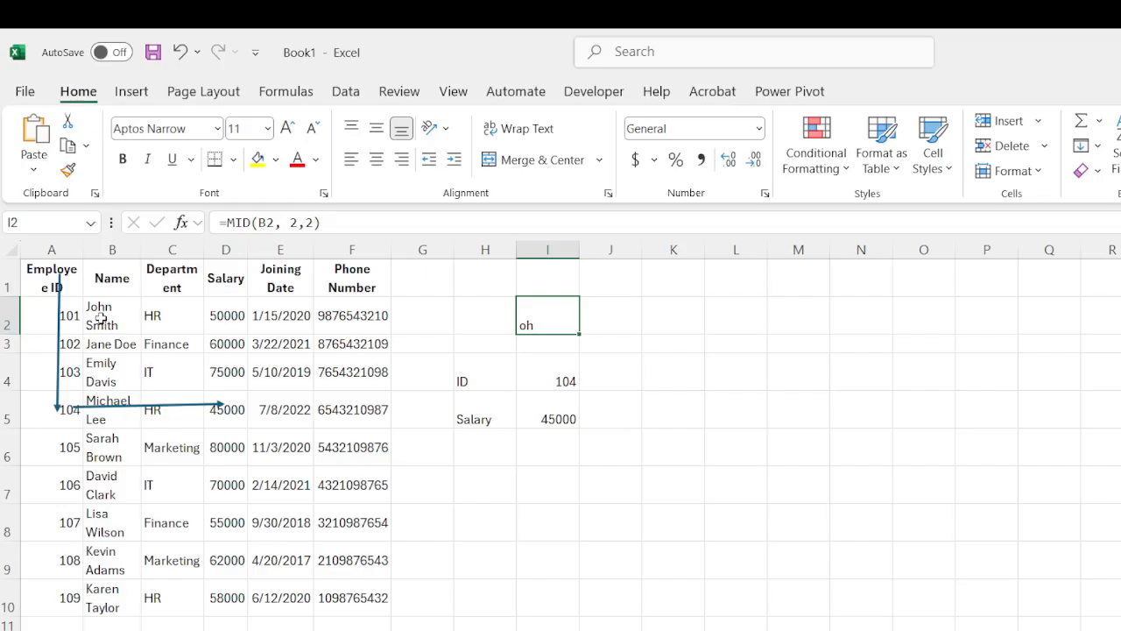
pyautogui.press('Right')
pyautogui.press('Right')
pyautogui.press('Left')
pyautogui.press('Left')
pyautogui.hotkey('alt', 'Tab')
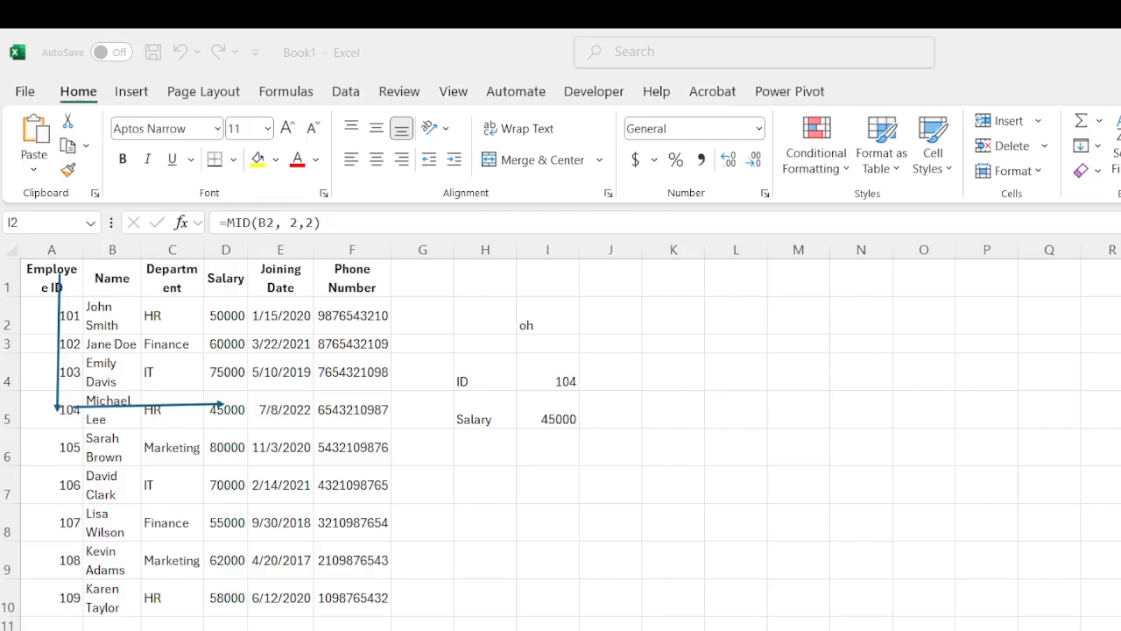
pyautogui.hotkey('alt', 'Tab')
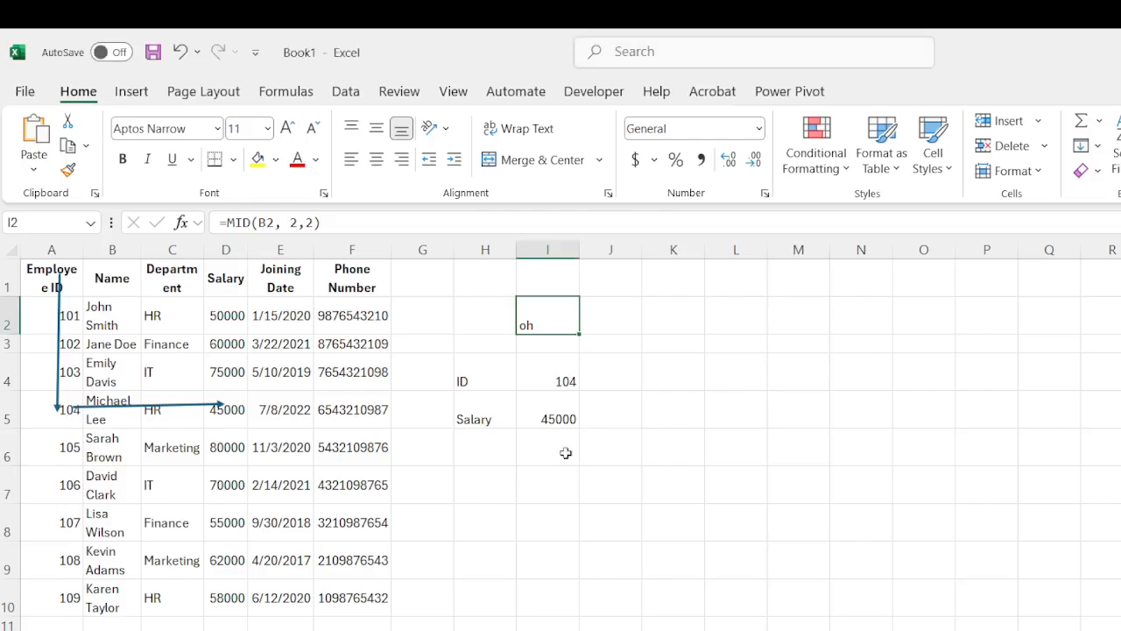
pyautogui.click(114, 308)
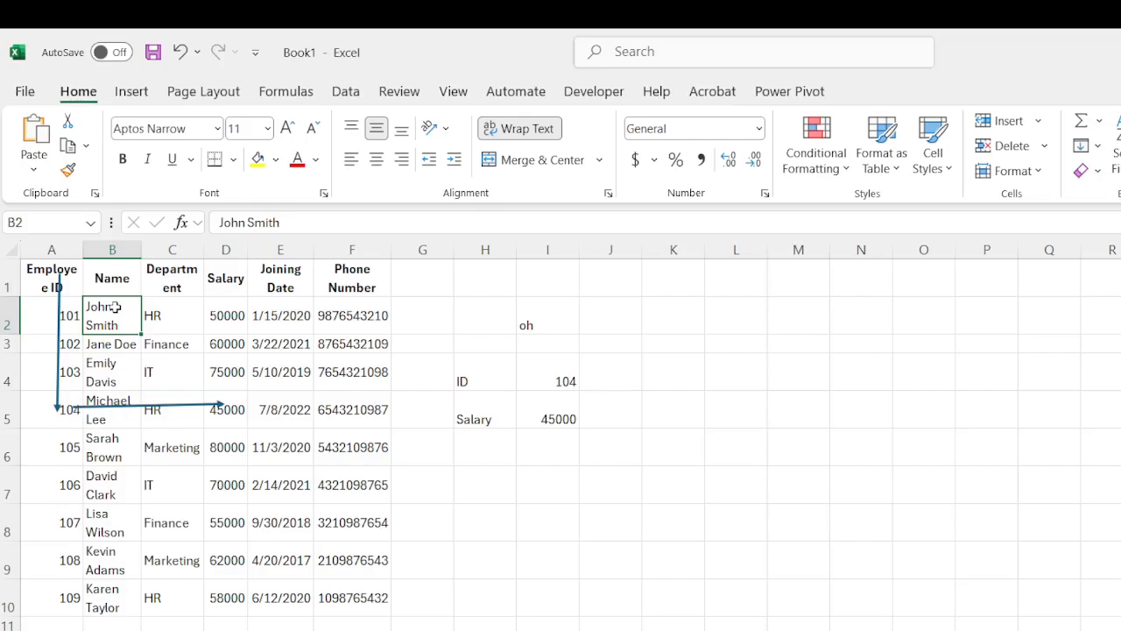
pyautogui.press('Right')
pyautogui.press('Right')
pyautogui.press('Right')
pyautogui.press('Right')
pyautogui.press('Right')
pyautogui.press('Right')
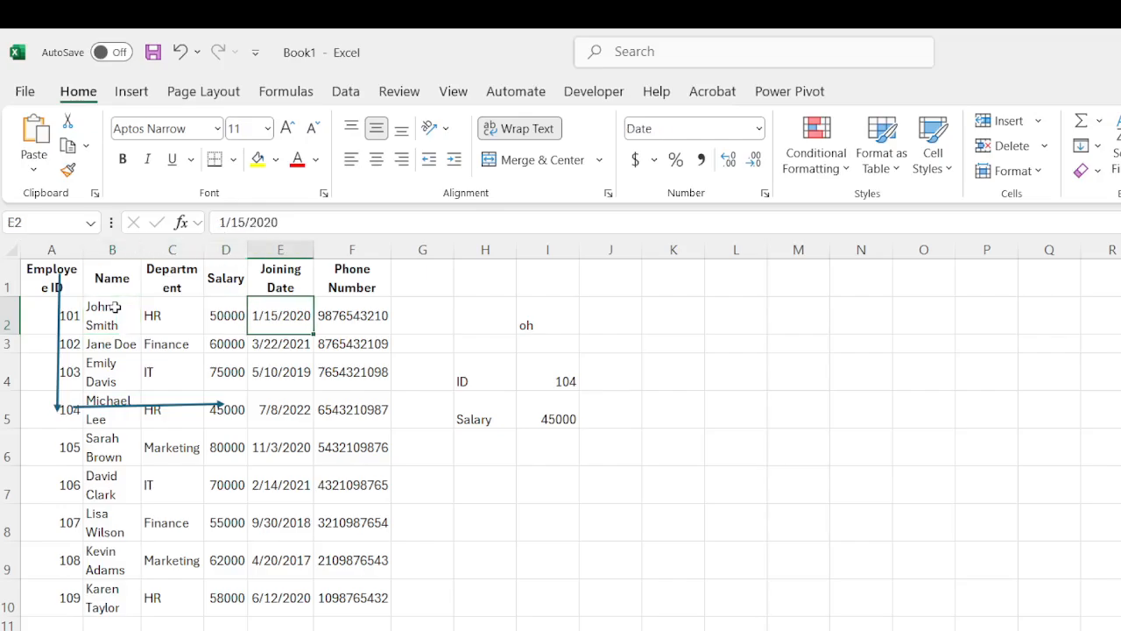
pyautogui.press('Right')
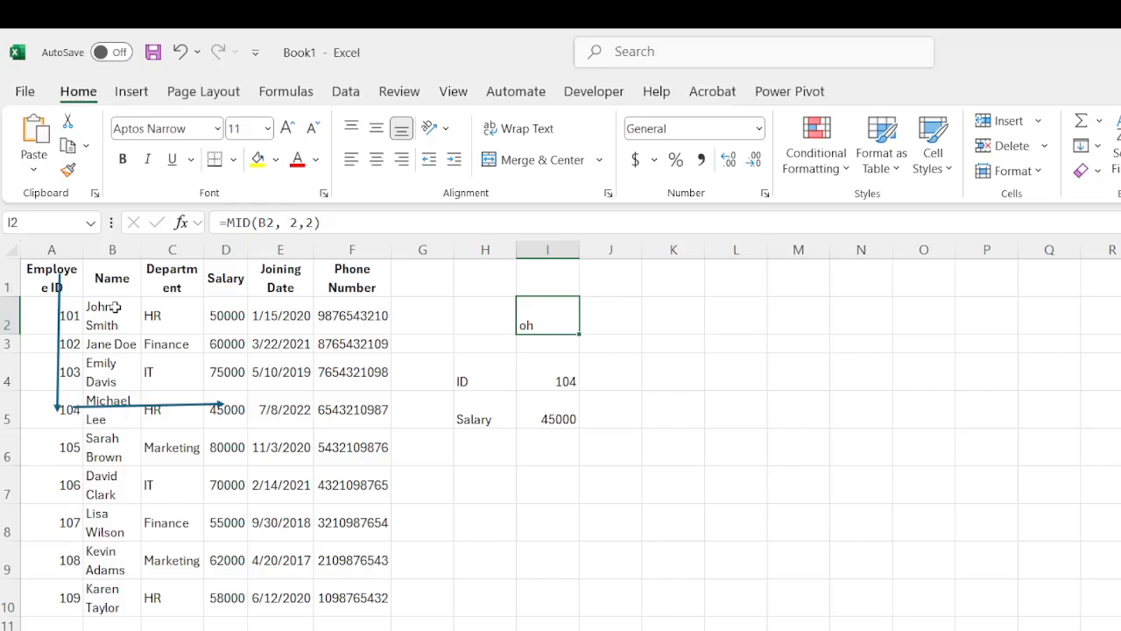
pyautogui.write('=C')
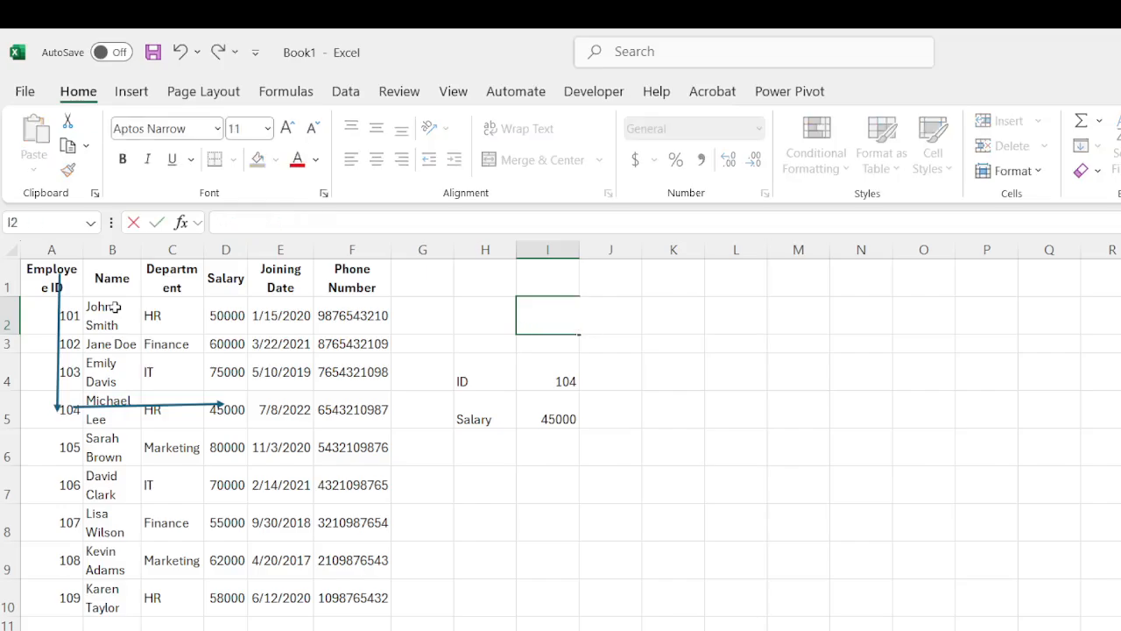
pyautogui.write('ON')
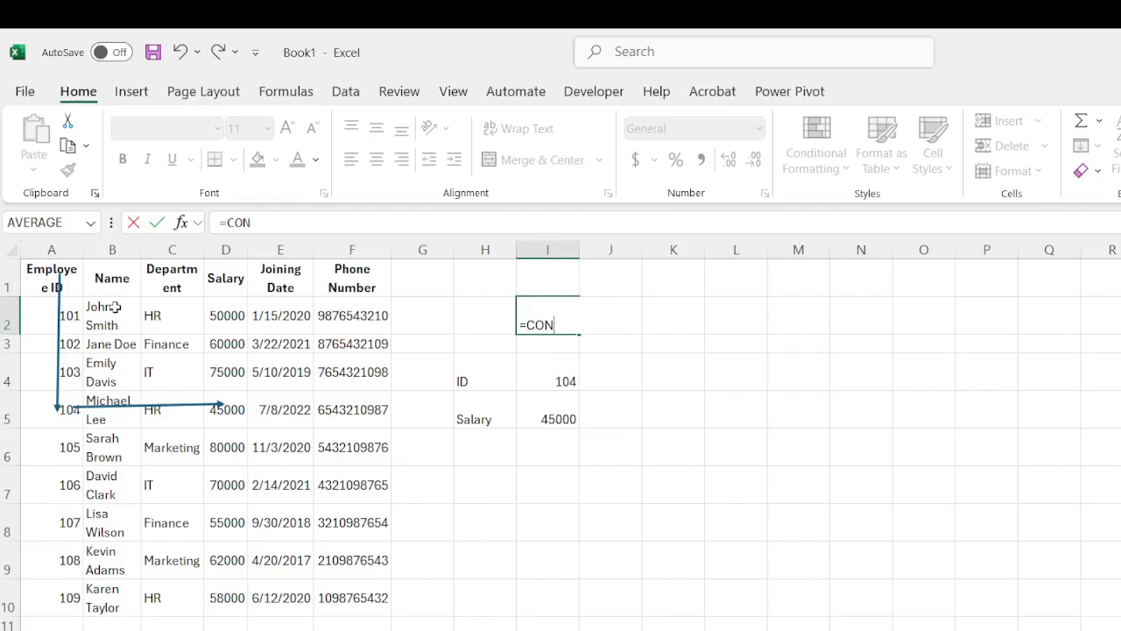
pyautogui.press('Return')
pyautogui.press('Up')
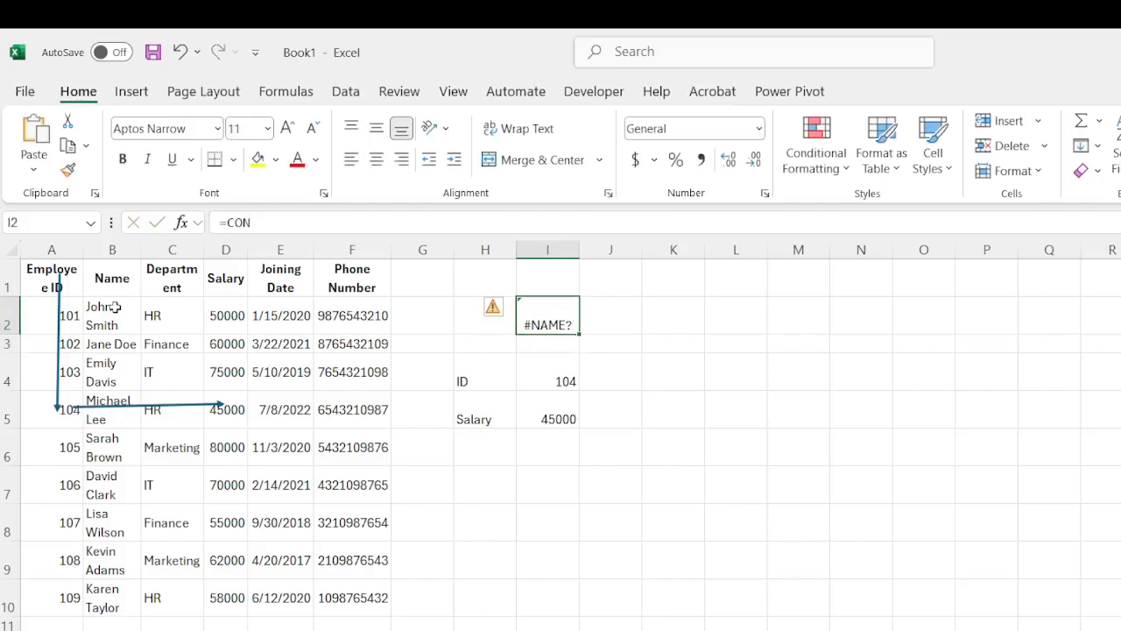
# Enter a CONCATENATE formula in I2 joining B2 and J2, and widen column I slightly.
pyautogui.write('=CONC')
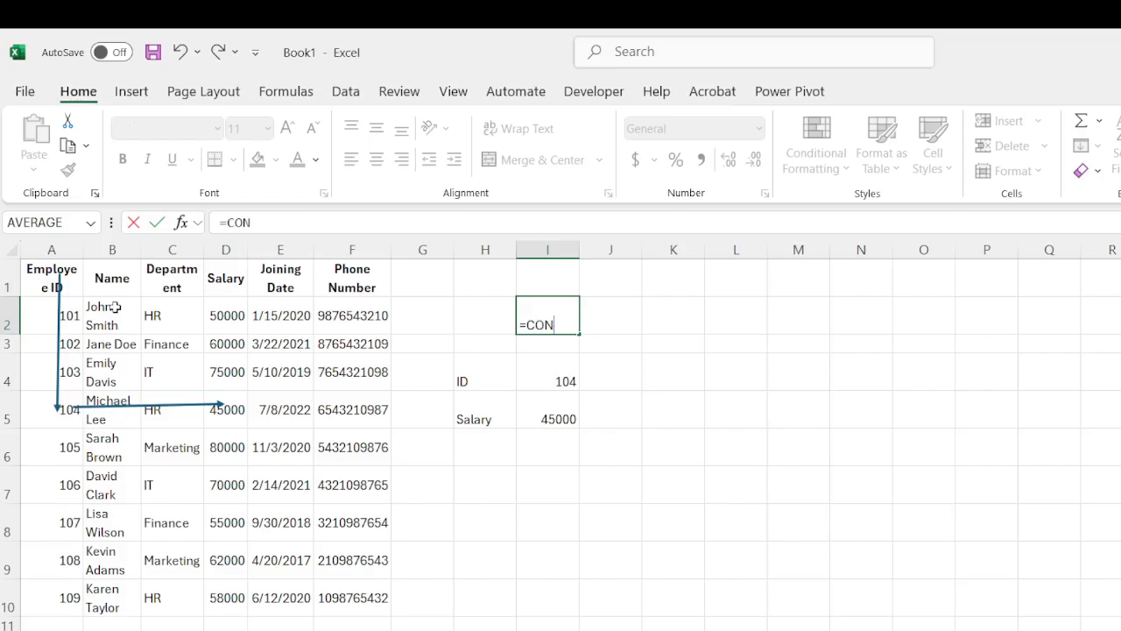
pyautogui.write('ATENATE(')
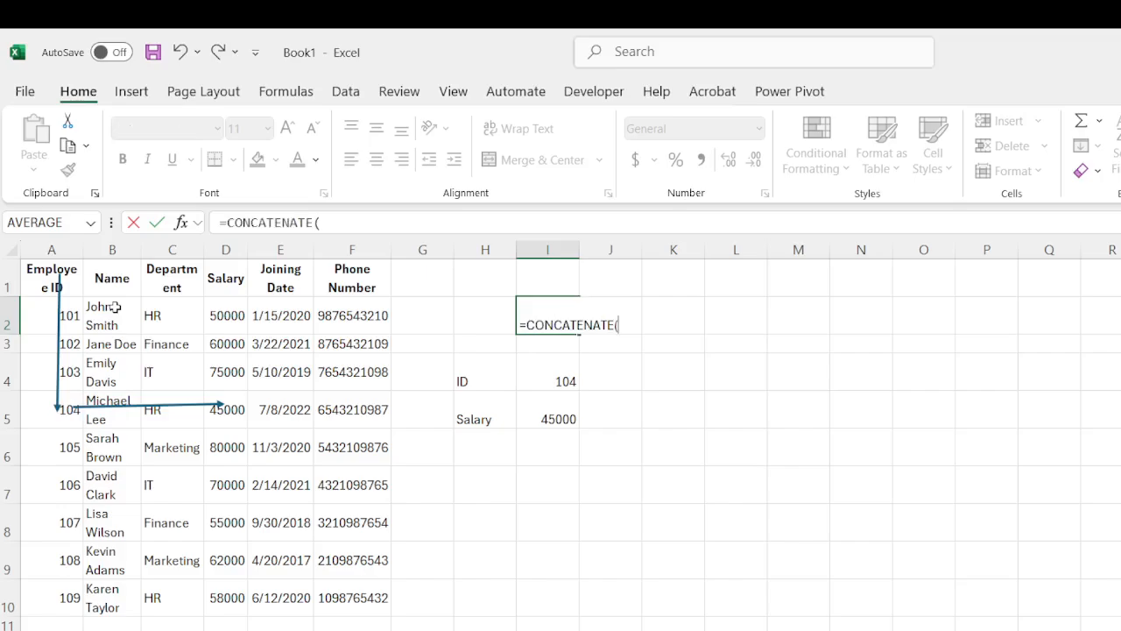
pyautogui.press('Left')
pyautogui.press('Left')
pyautogui.press('Left')
pyautogui.press('Left')
pyautogui.press('Left')
pyautogui.press('Left')
pyautogui.press('Left')
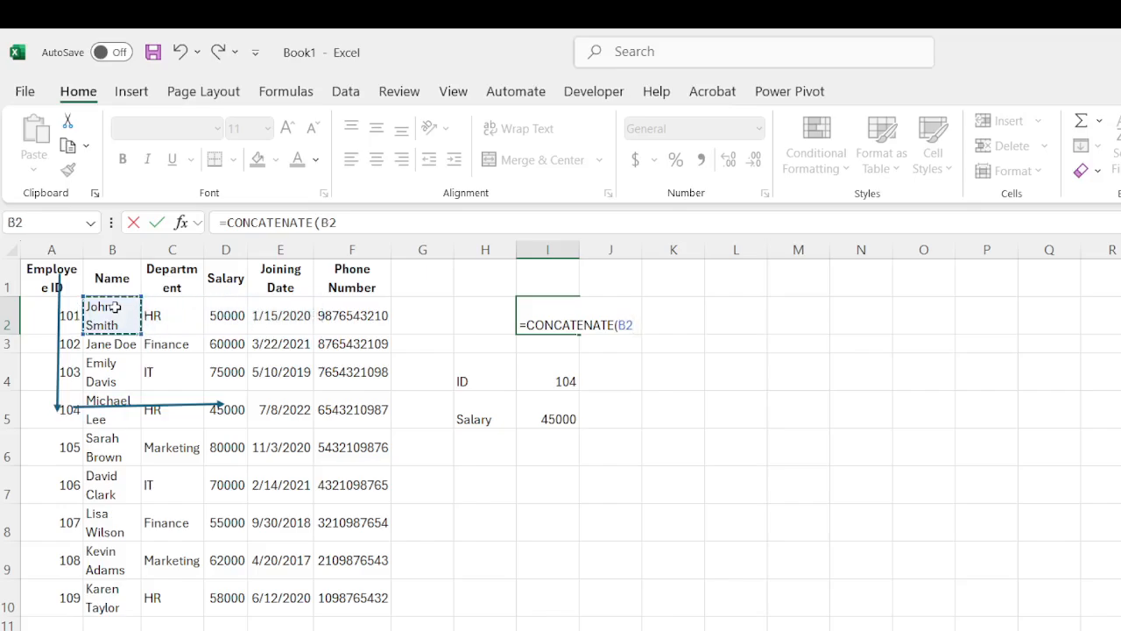
pyautogui.write(',')
pyautogui.press('Right')
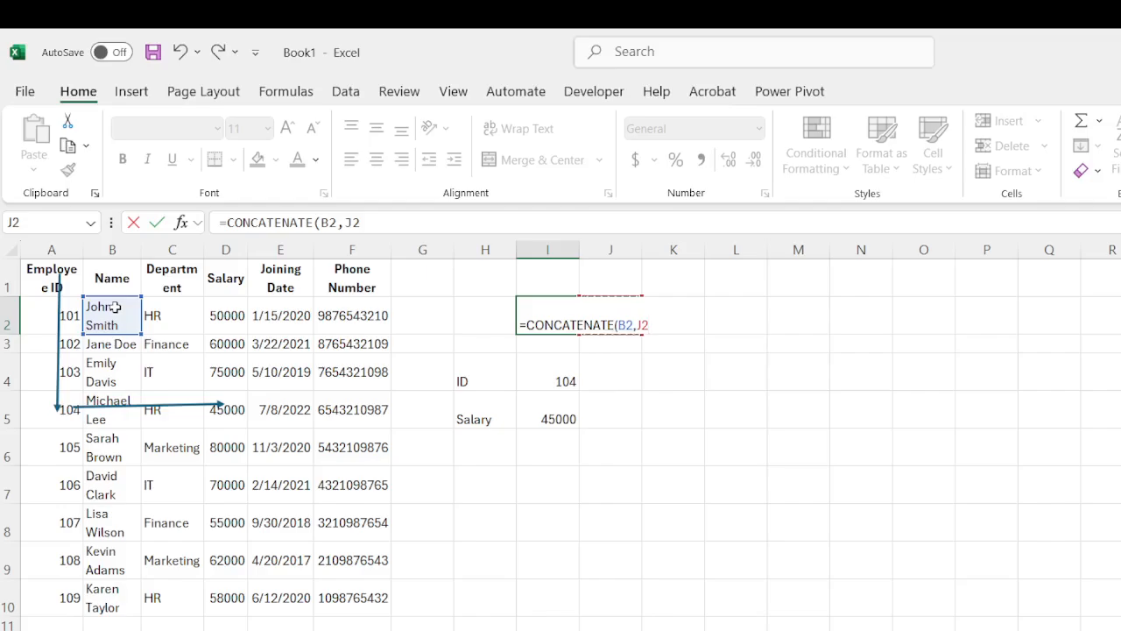
pyautogui.write(')')
pyautogui.press('Return')
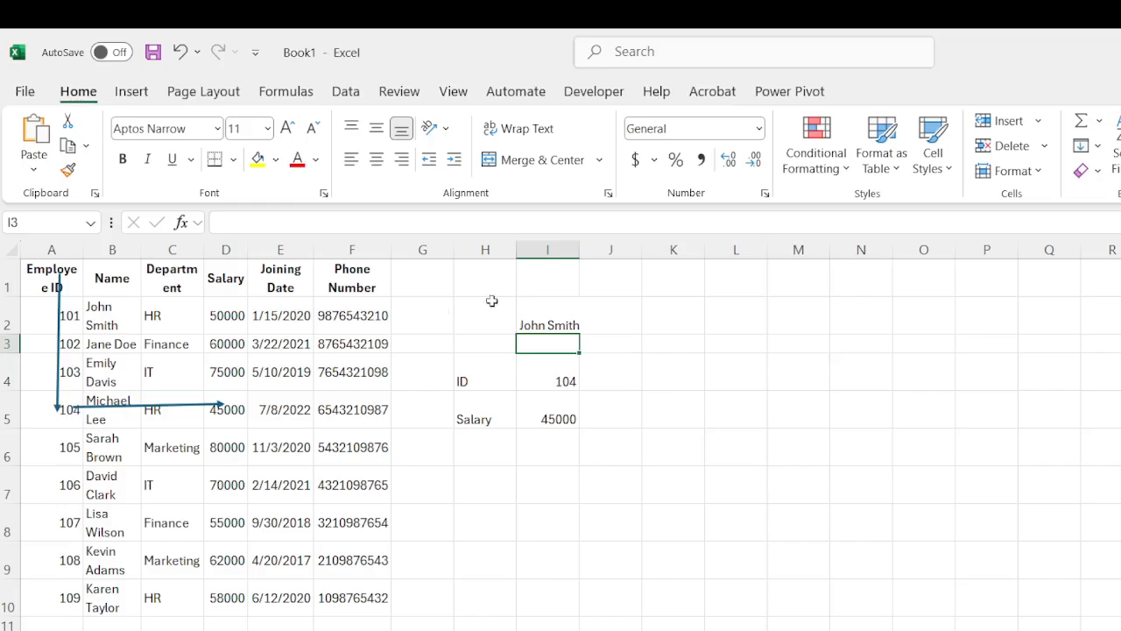
pyautogui.moveTo(579, 253); pyautogui.dragTo(584, 253)
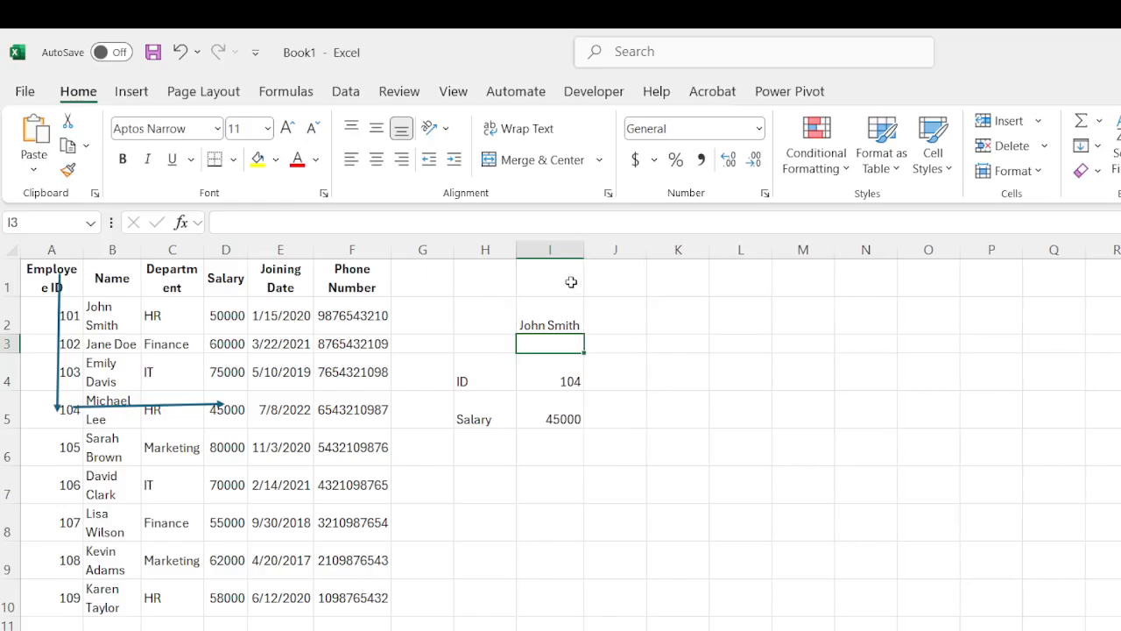
# Replace the J2 argument in the CONCATENATE formula in I2 with C2 to join the name and department.
pyautogui.click(556, 319)
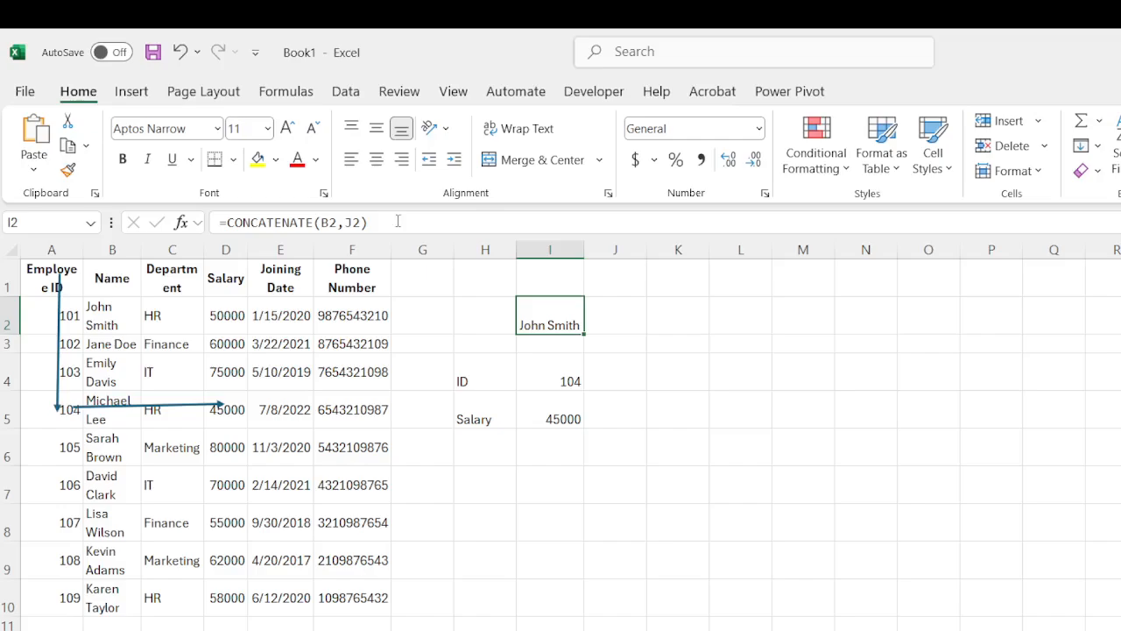
pyautogui.click(343, 222)
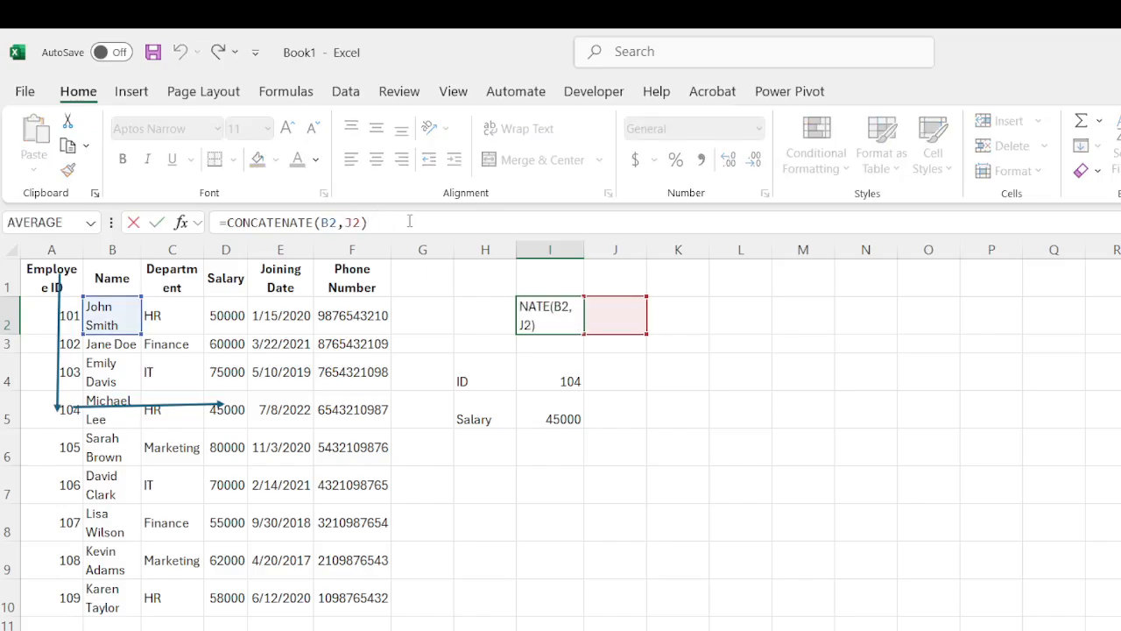
pyautogui.press('Left')
pyautogui.press('Left')
pyautogui.press('Left')
pyautogui.press('Left')
pyautogui.press('Delete')
pyautogui.press('Delete')
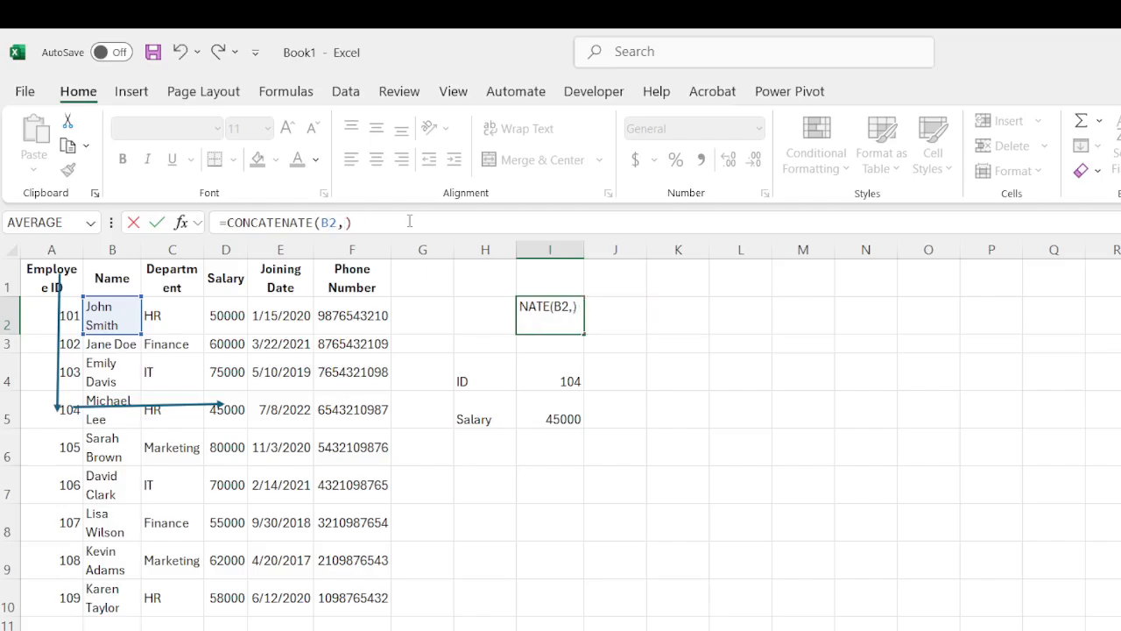
pyautogui.click(184, 312)
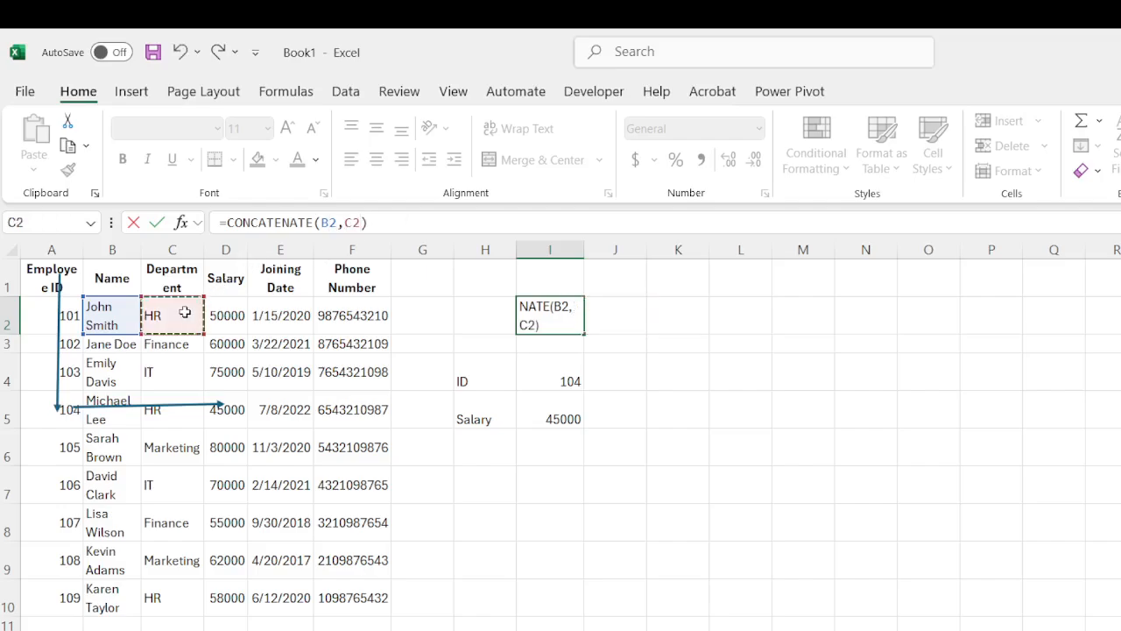
pyautogui.press('Return')
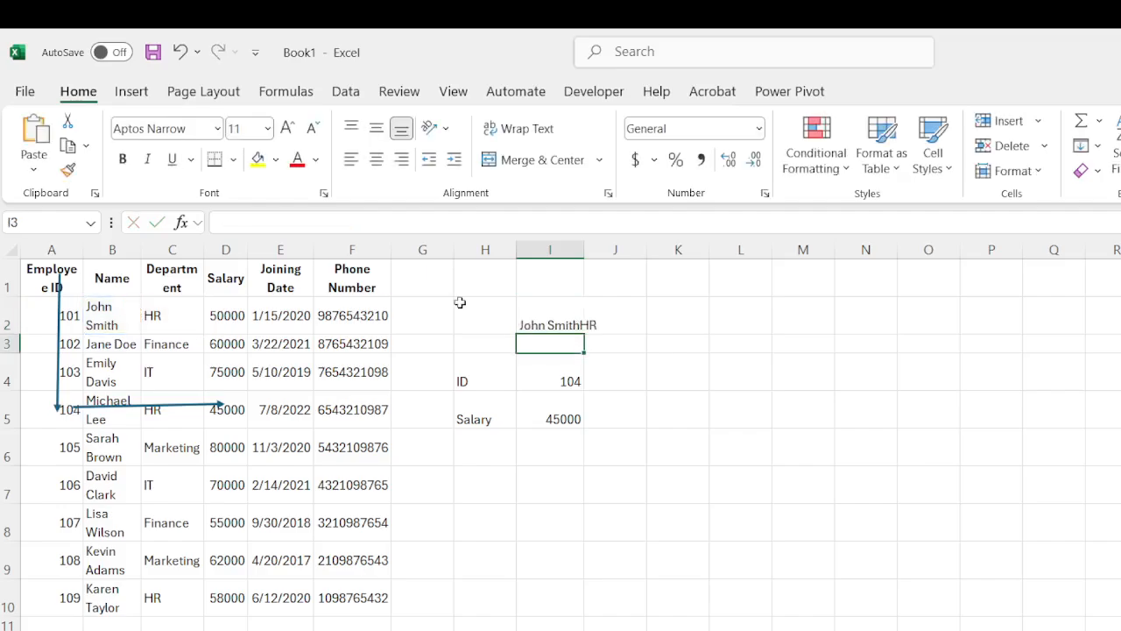
# Insert a space in quotes as a separator between B2 and C2 in the CONCATENATE formula in I2.
pyautogui.click(586, 324)
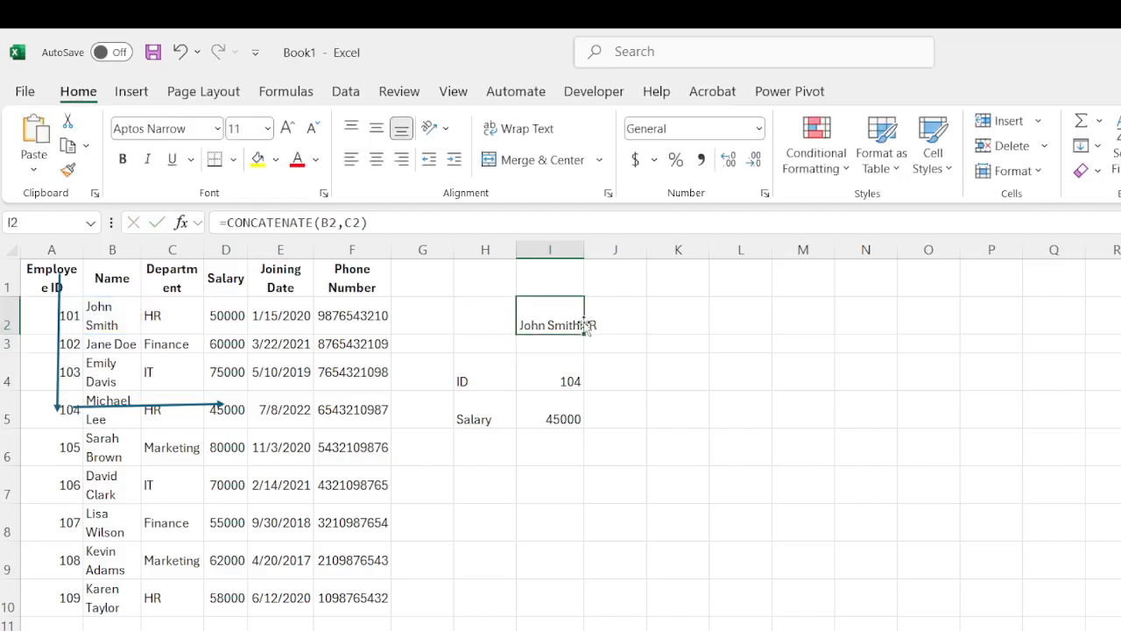
pyautogui.click(351, 223)
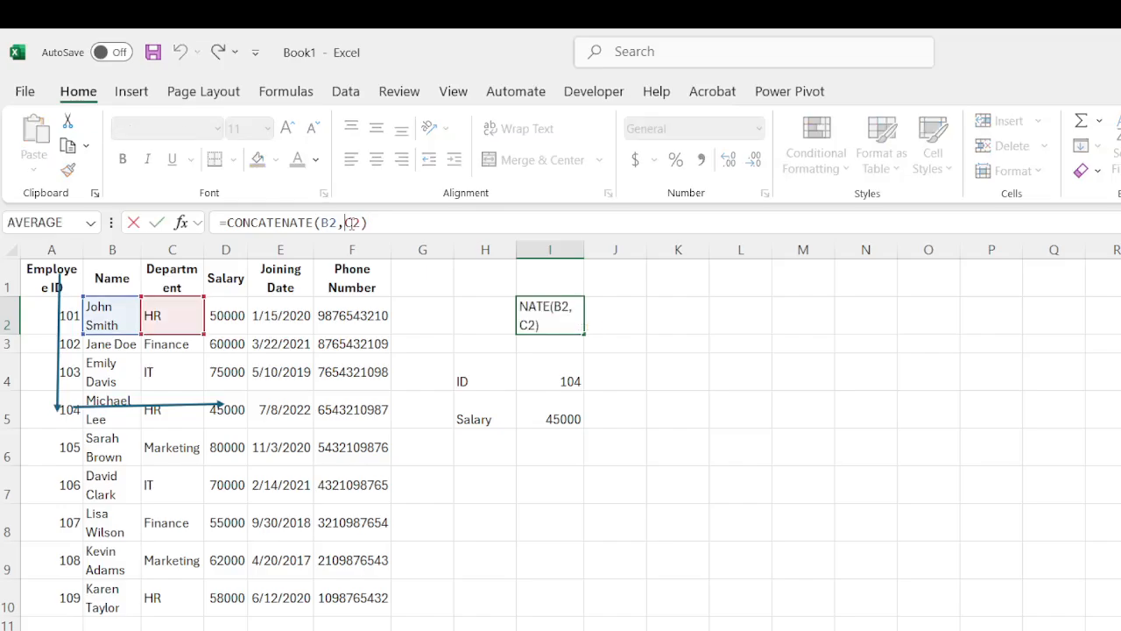
pyautogui.write(',""')
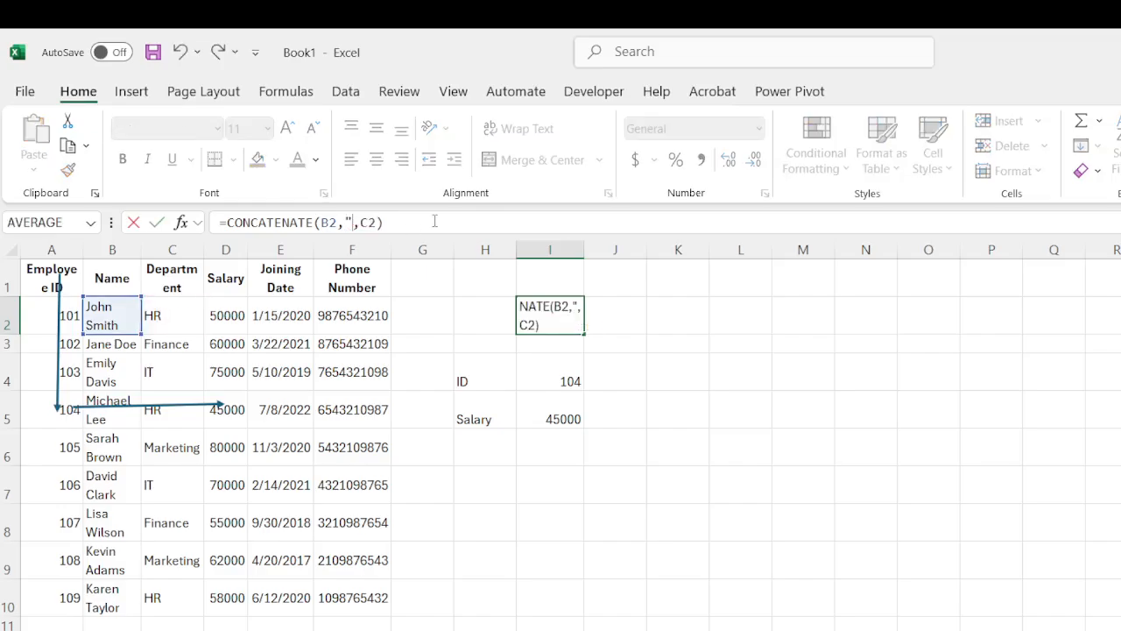
pyautogui.press('Return')
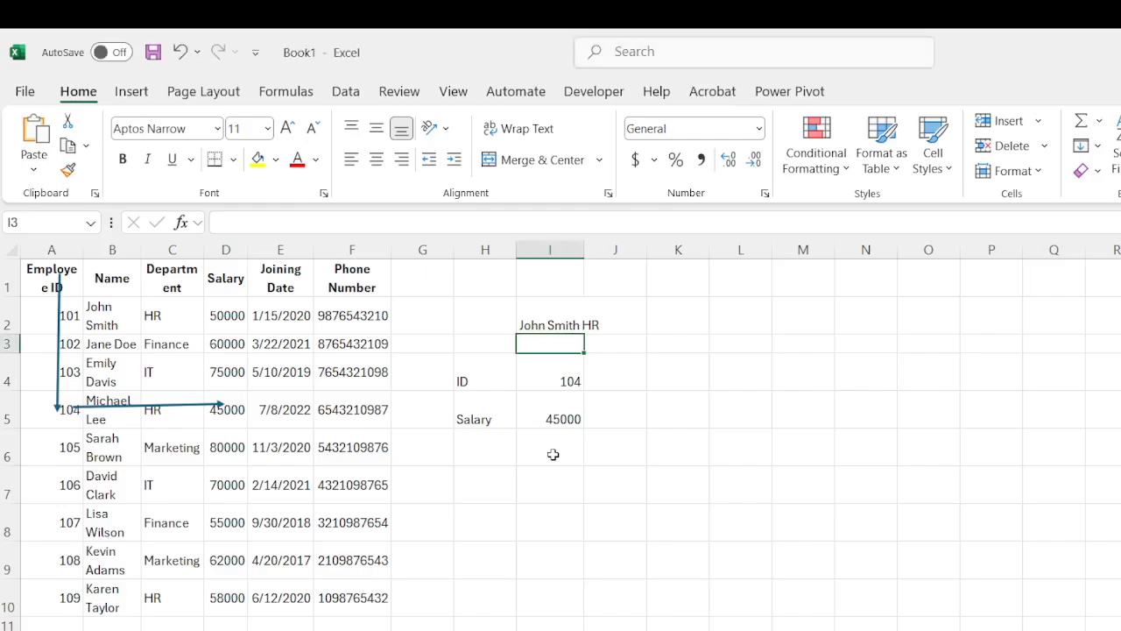
# Clear the practice entries in columns H and I, and enter =TODAY() in I3.
pyautogui.press('Up')
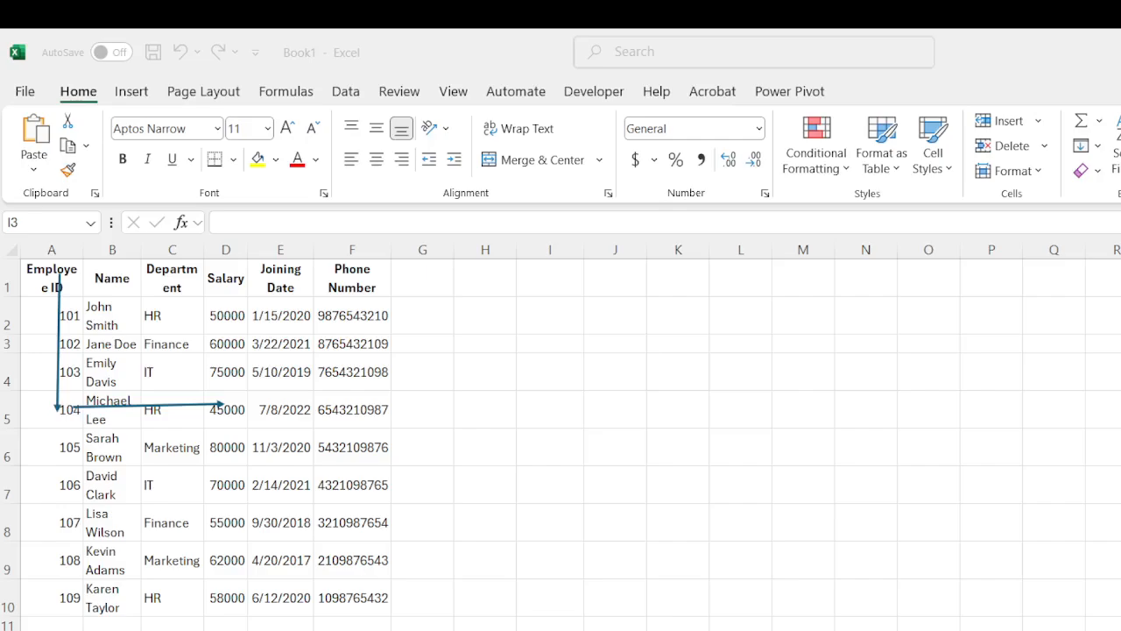
pyautogui.write('=To')
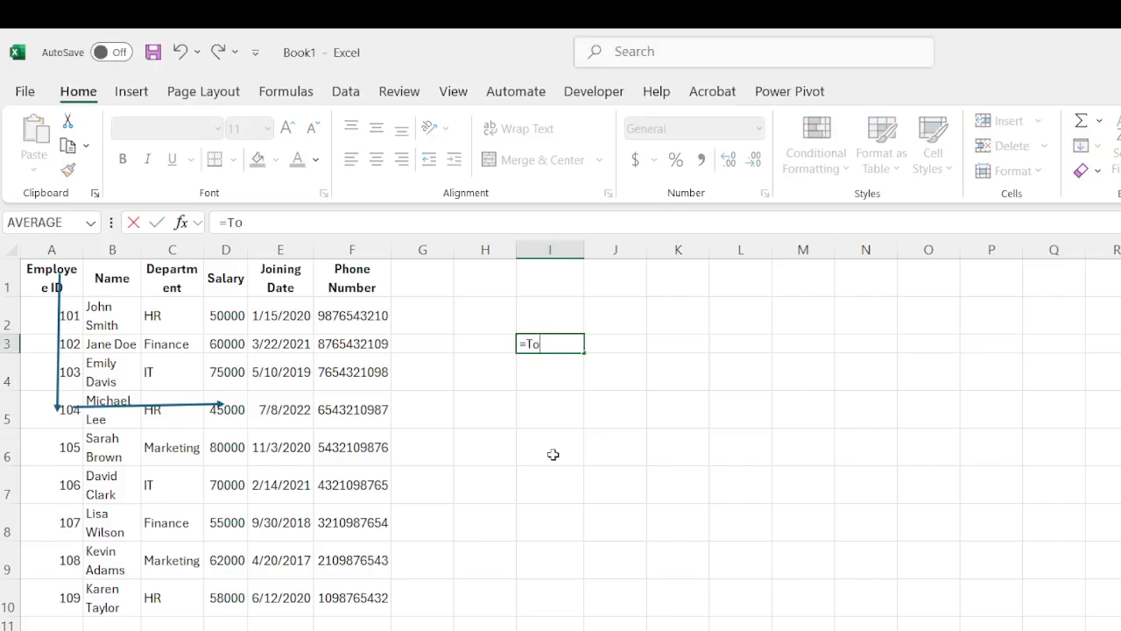
pyautogui.press('Left')
pyautogui.press('Right')
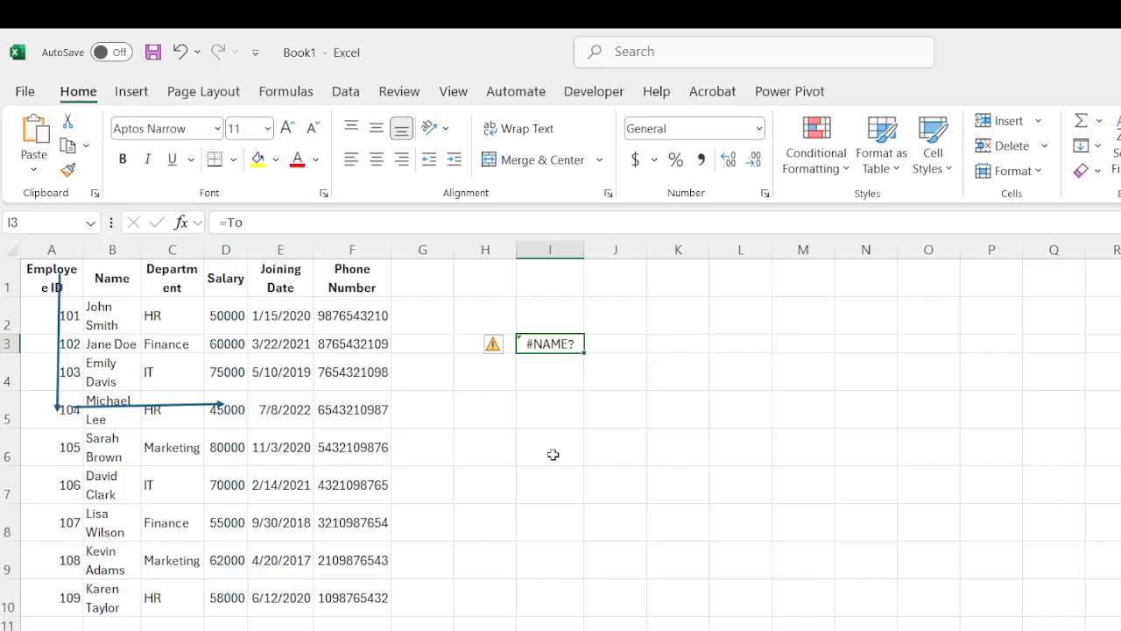
pyautogui.write('=TODAY(')
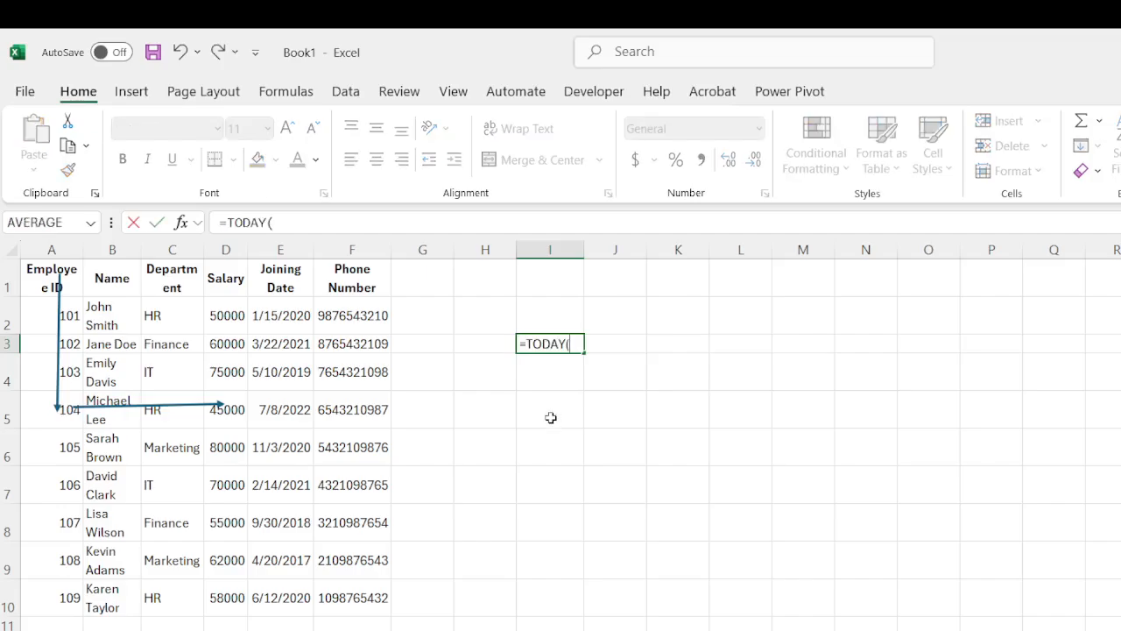
pyautogui.write(')')
pyautogui.press('Return')
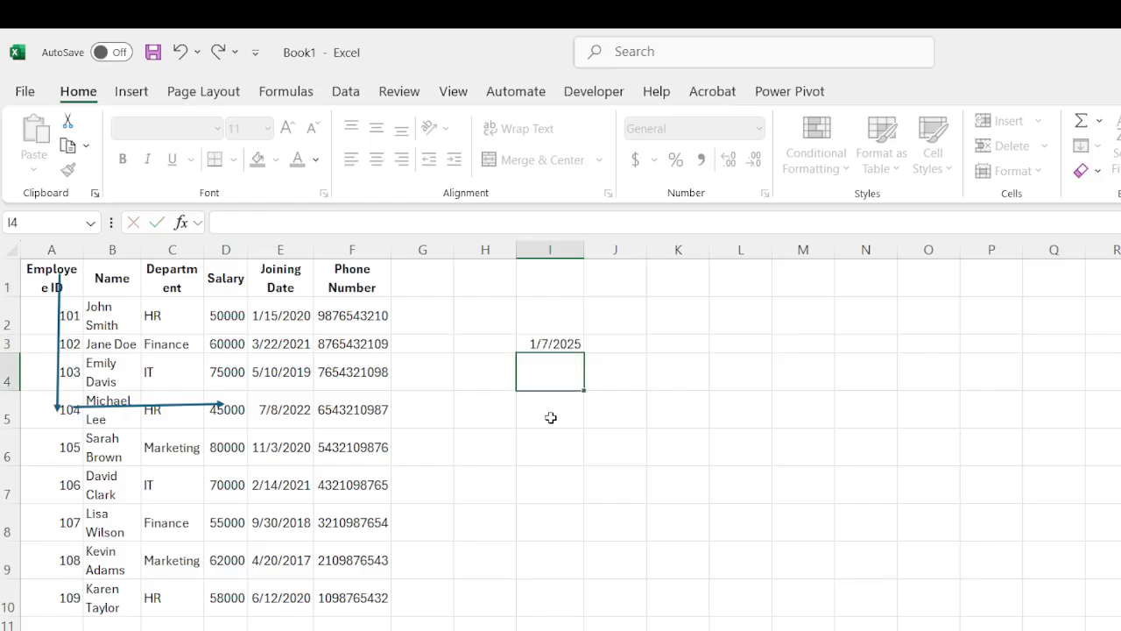
# Undo the TODAY formula in I3 and enter =NOW() there instead.
pyautogui.click(561, 346)
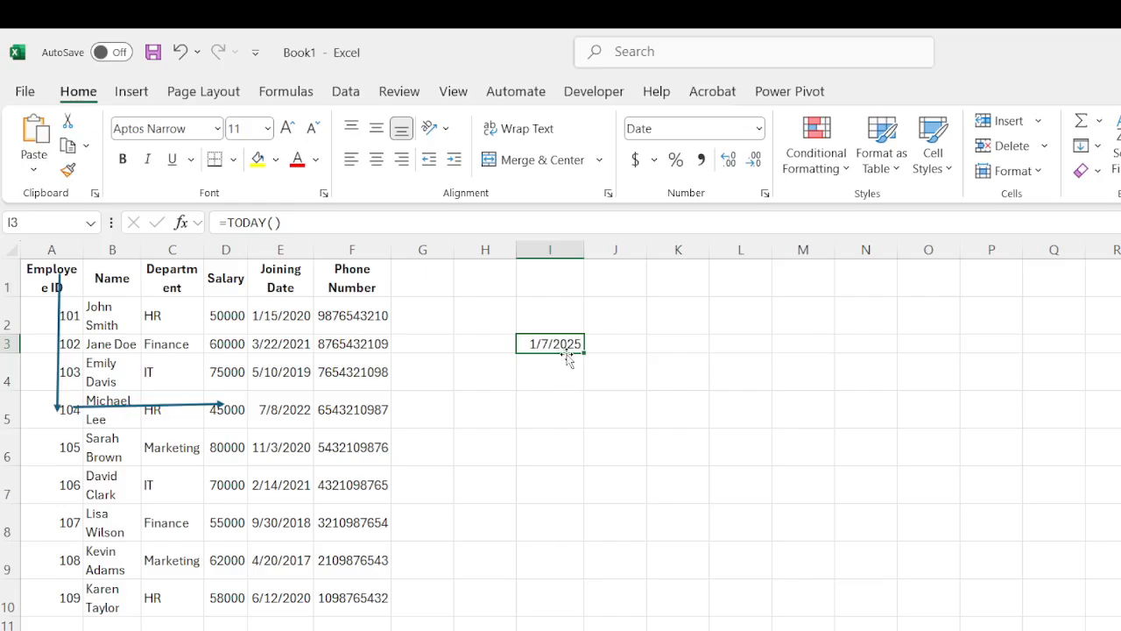
pyautogui.hotkey('ctrl', 'z')
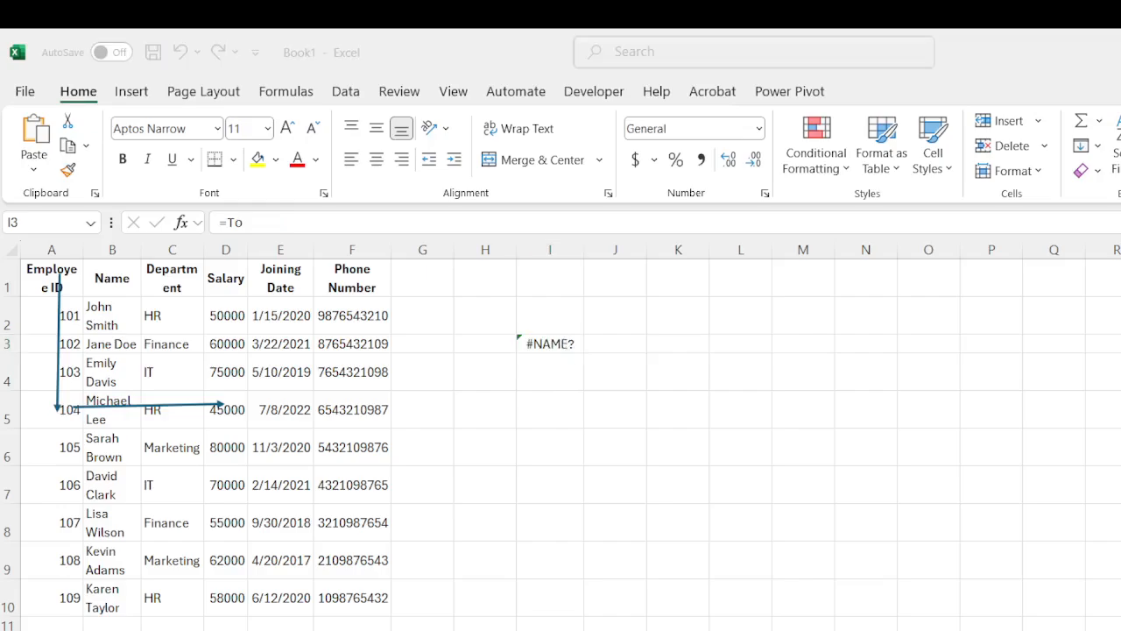
pyautogui.click(578, 345)
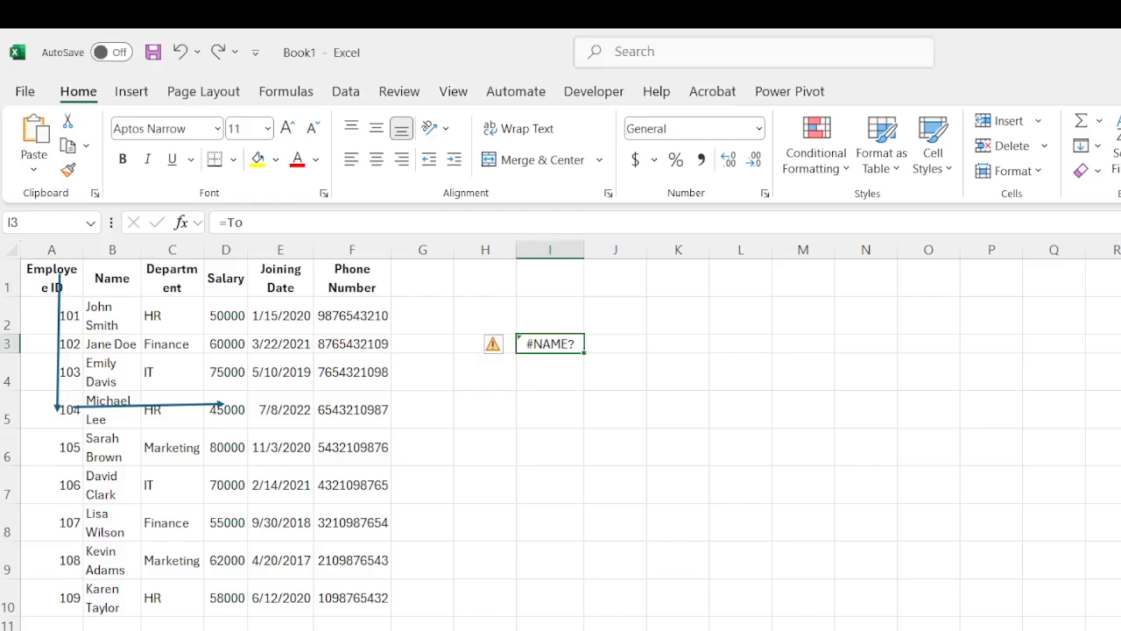
pyautogui.hotkey('ctrl', 'a')
pyautogui.click(565, 344)
pyautogui.write('=')
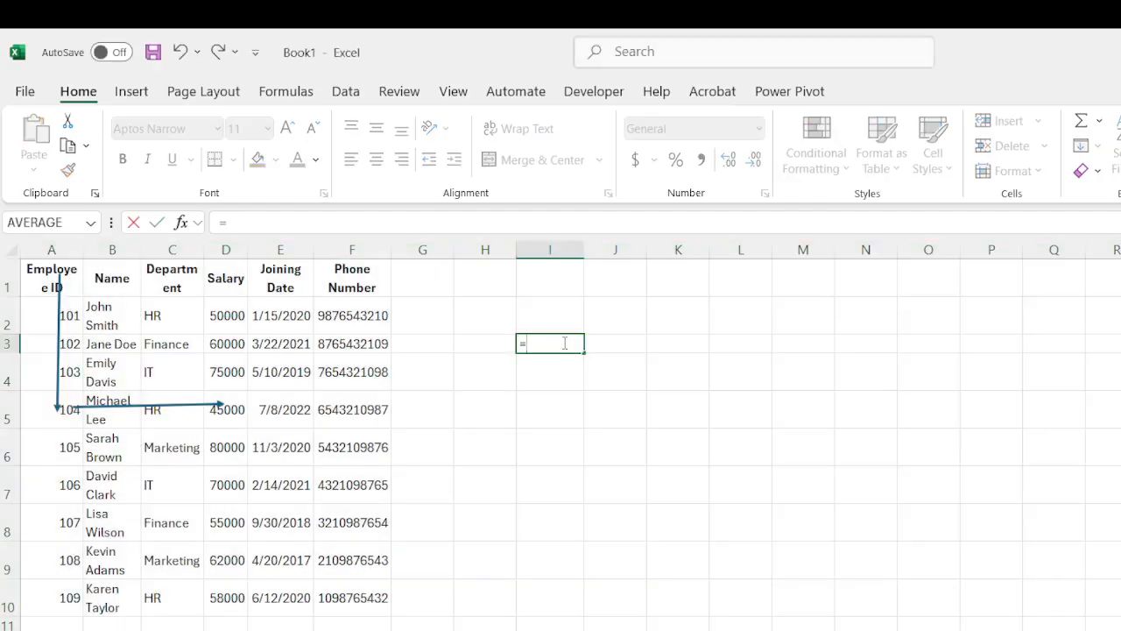
pyautogui.write('NOW')
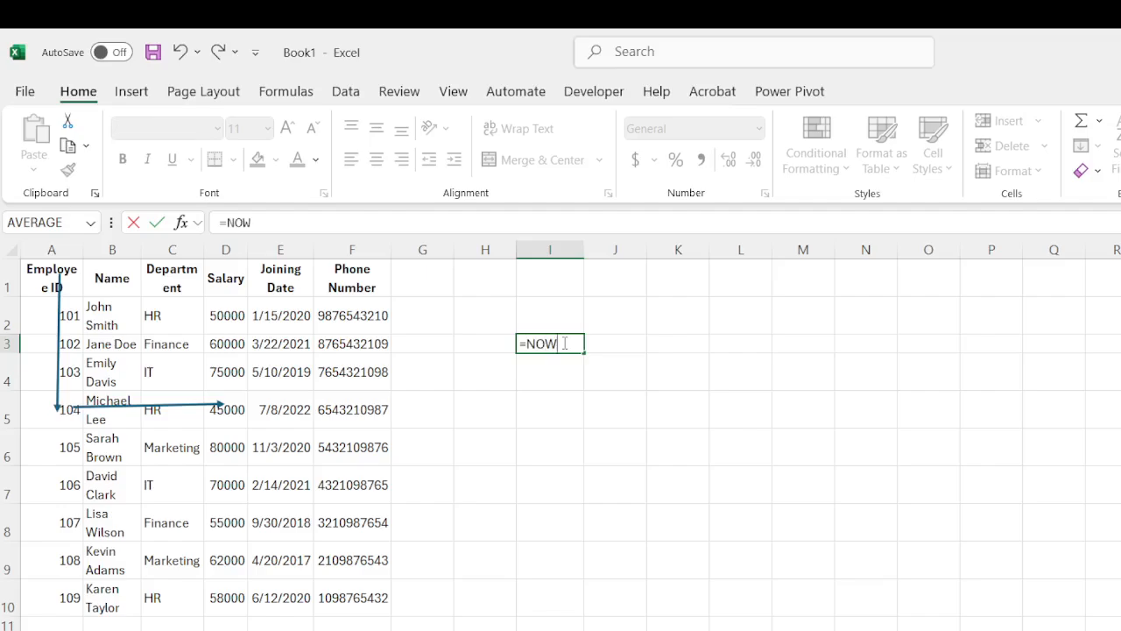
pyautogui.write('()')
pyautogui.press('BackSpace')
pyautogui.press('BackSpace')
pyautogui.write('()')
pyautogui.press('Return')
pyautogui.click(608, 340)
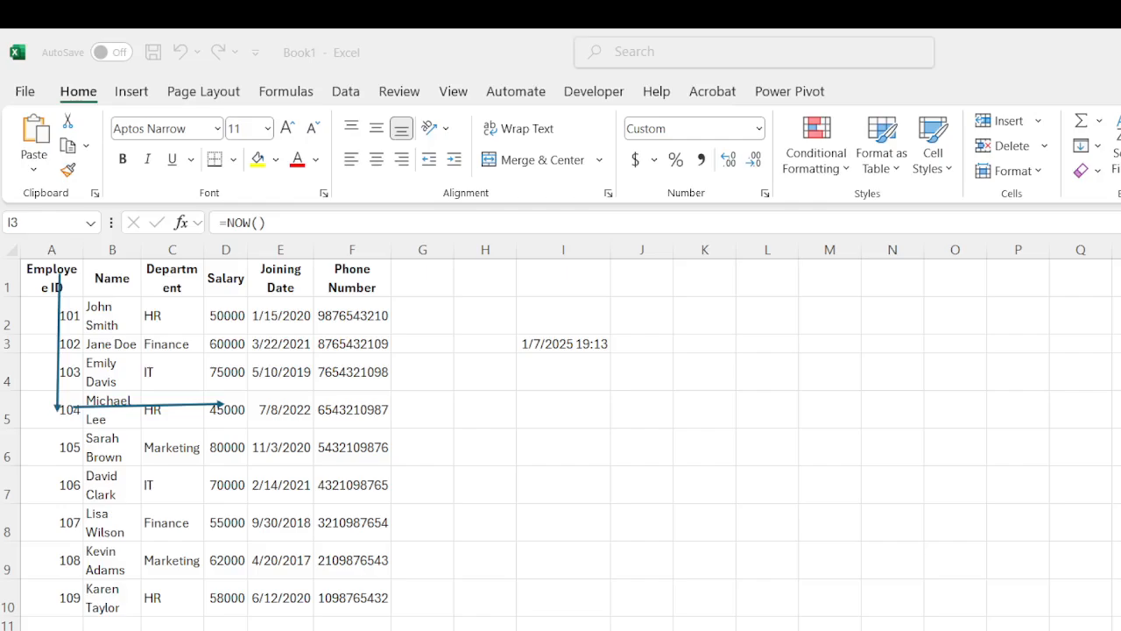
# Clear the NOW formula from I3.
pyautogui.click(703, 410)
pyautogui.press('BackSpace')
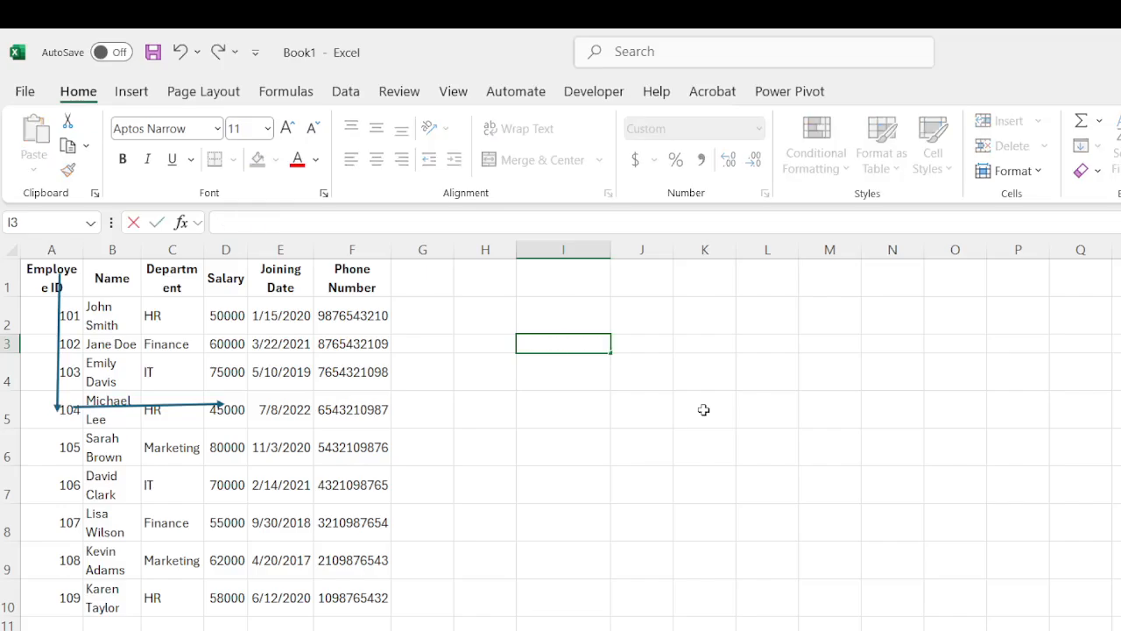
pyautogui.press('Left')
pyautogui.hotkey('alt', 'Tab')
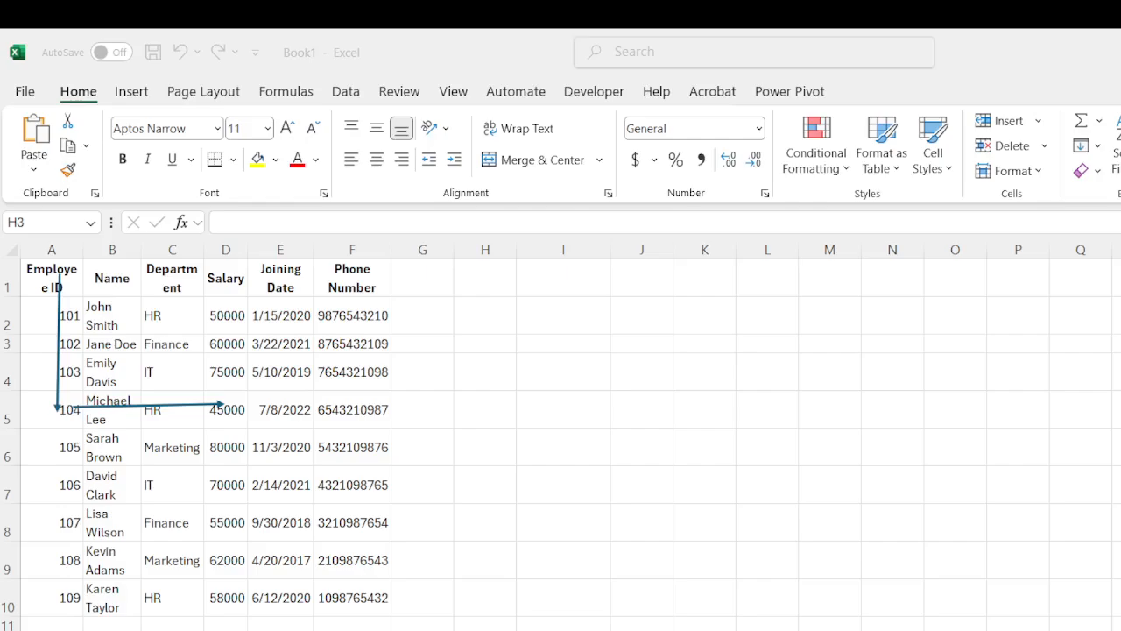
pyautogui.hotkey('alt', 'Tab')
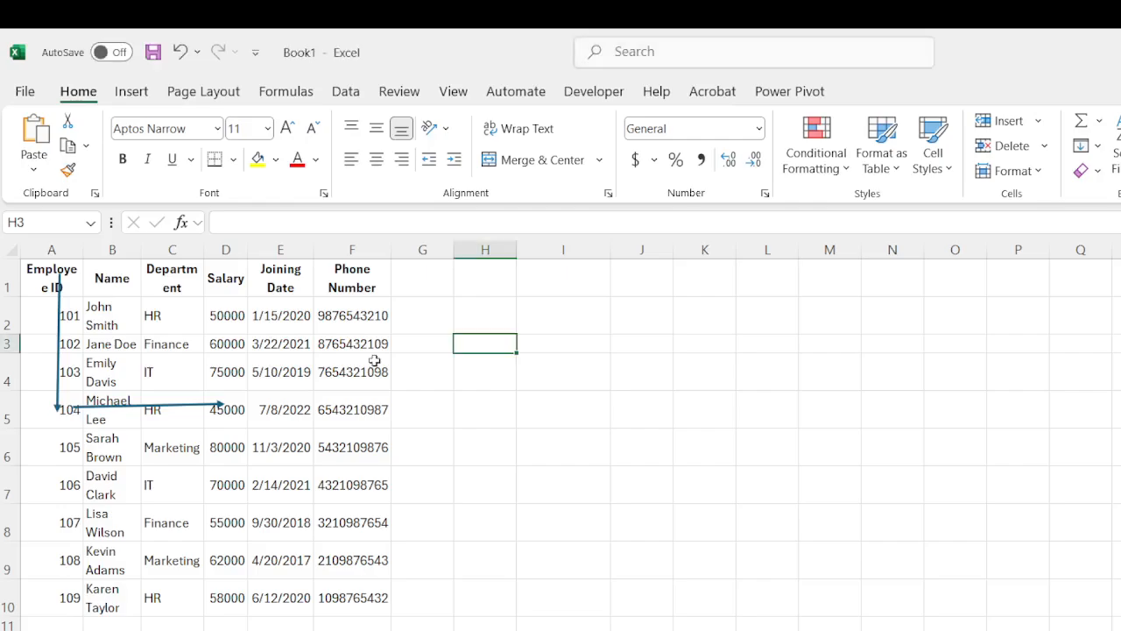
pyautogui.hotkey('alt', 'Tab')
pyautogui.click(595, 331)
pyautogui.click(540, 341)
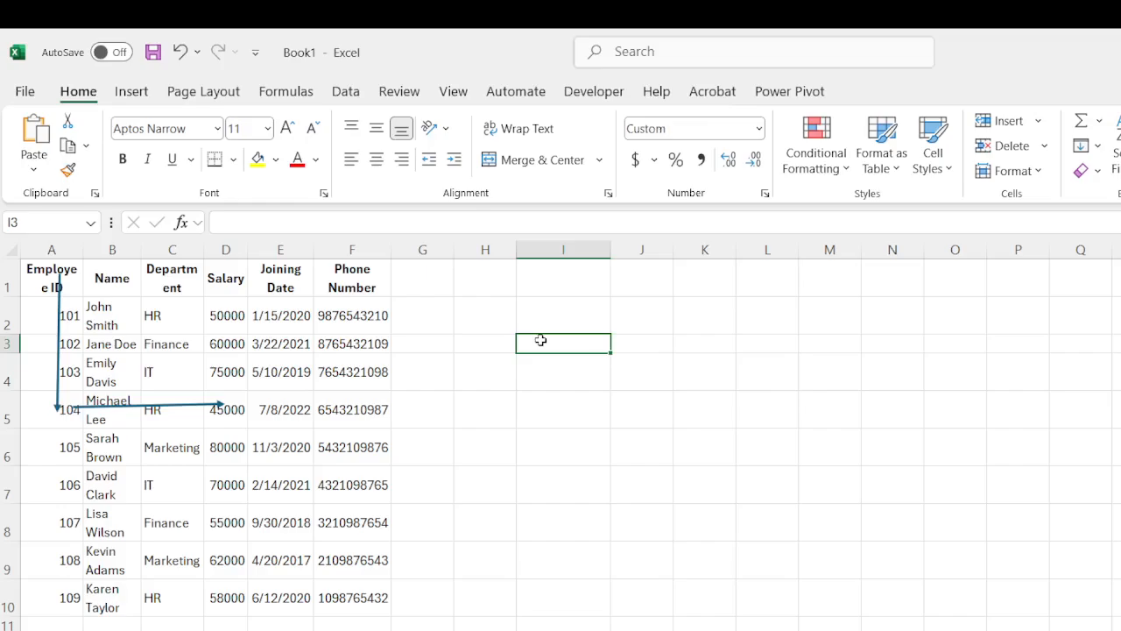
pyautogui.click(500, 343)
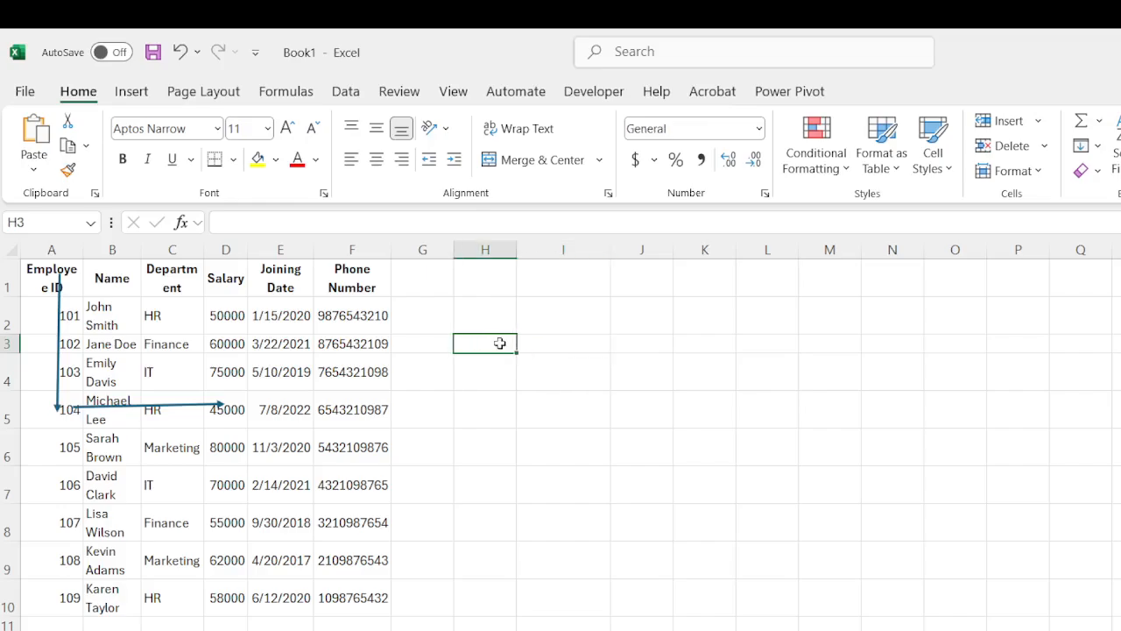
pyautogui.hotkey('alt', 'Tab')
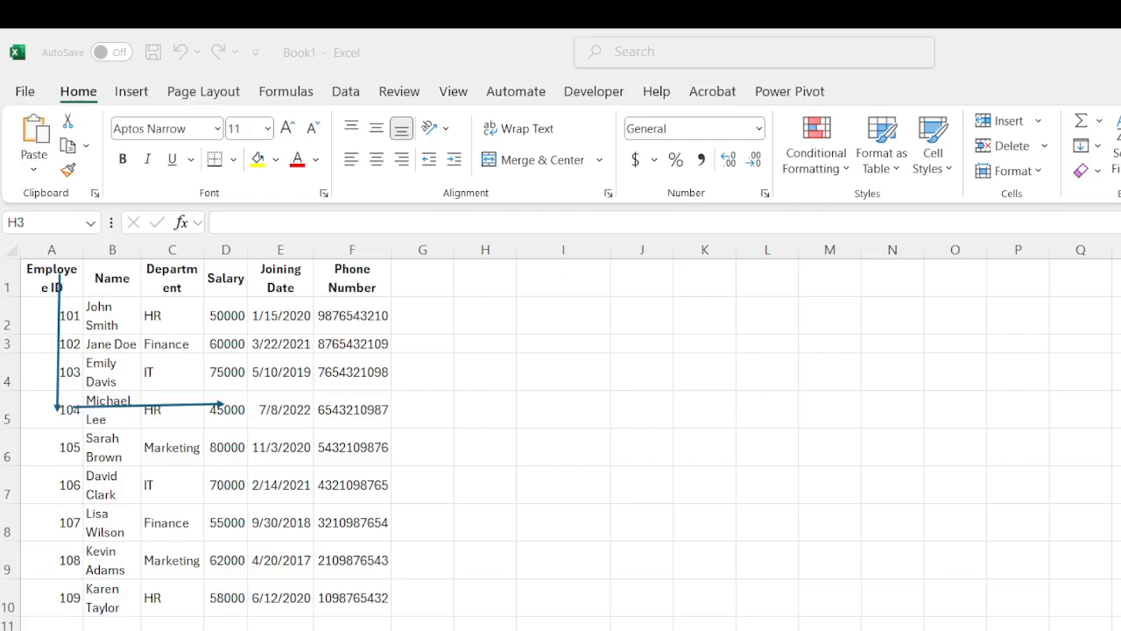
pyautogui.hotkey('alt', 'Tab')
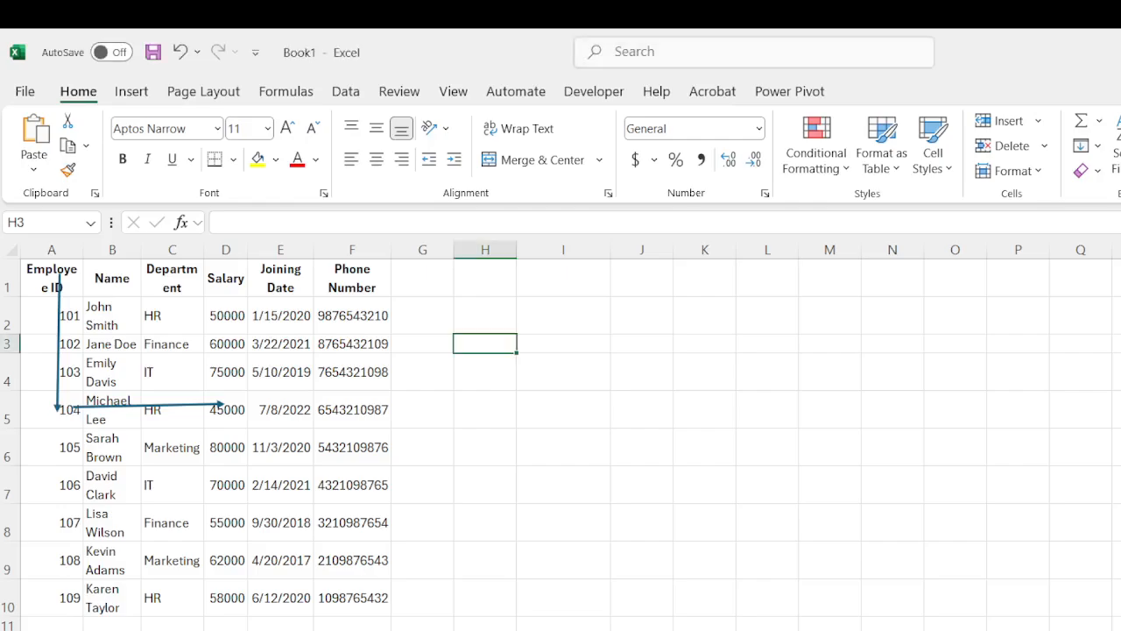
# Delete the vertical and horizontal arrows drawn over the employee table.
pyautogui.click(57, 293)
pyautogui.press('Delete')
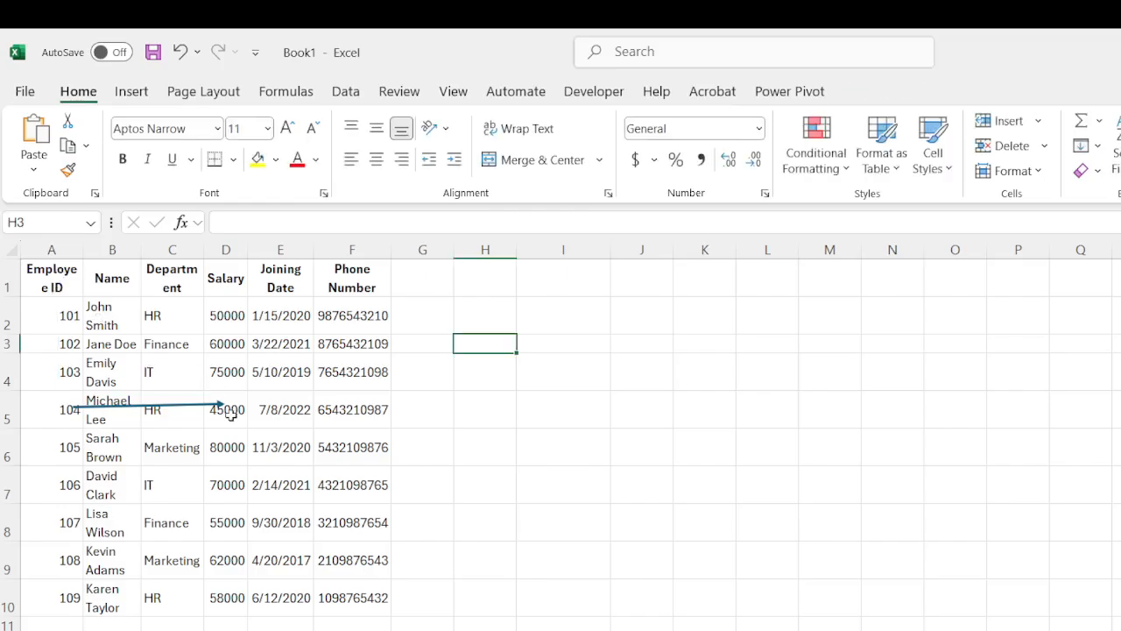
pyautogui.click(200, 414)
pyautogui.press('Delete')
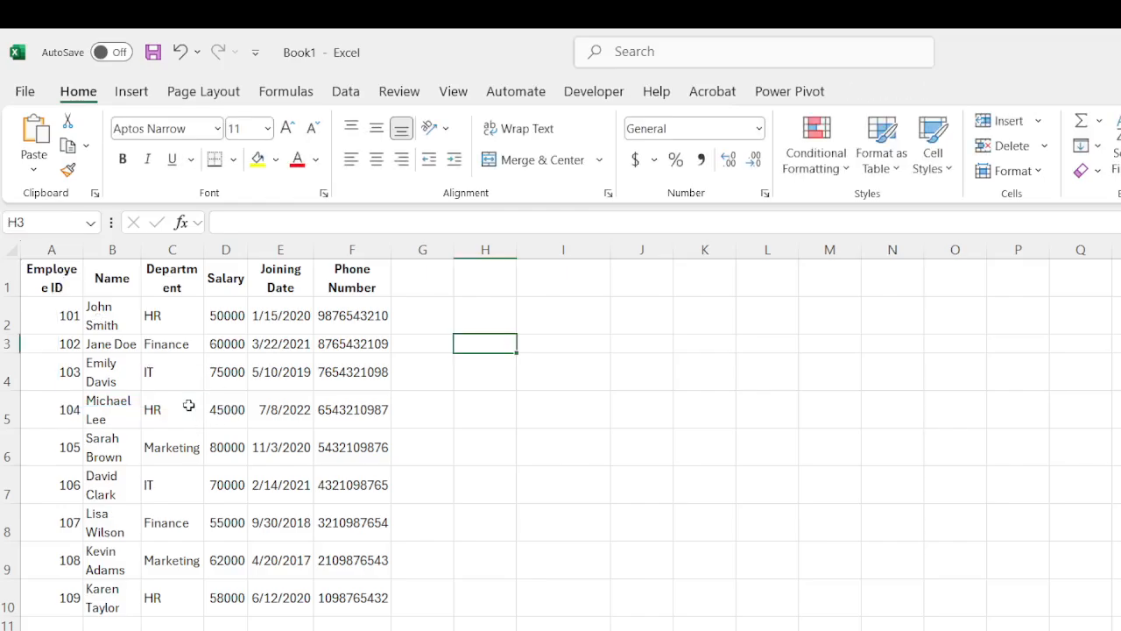
# Apply a Greater Than conditional highlight with light red fill and dark red text to the employee records in A2:F4.
pyautogui.click(506, 383)
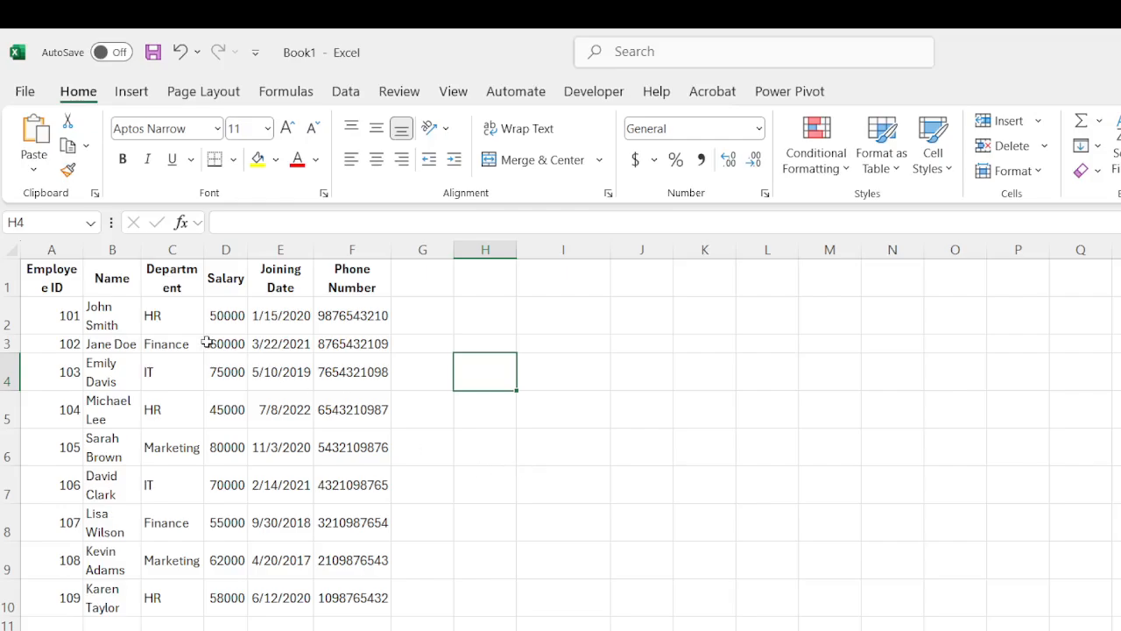
pyautogui.moveTo(69, 307); pyautogui.dragTo(325, 368)
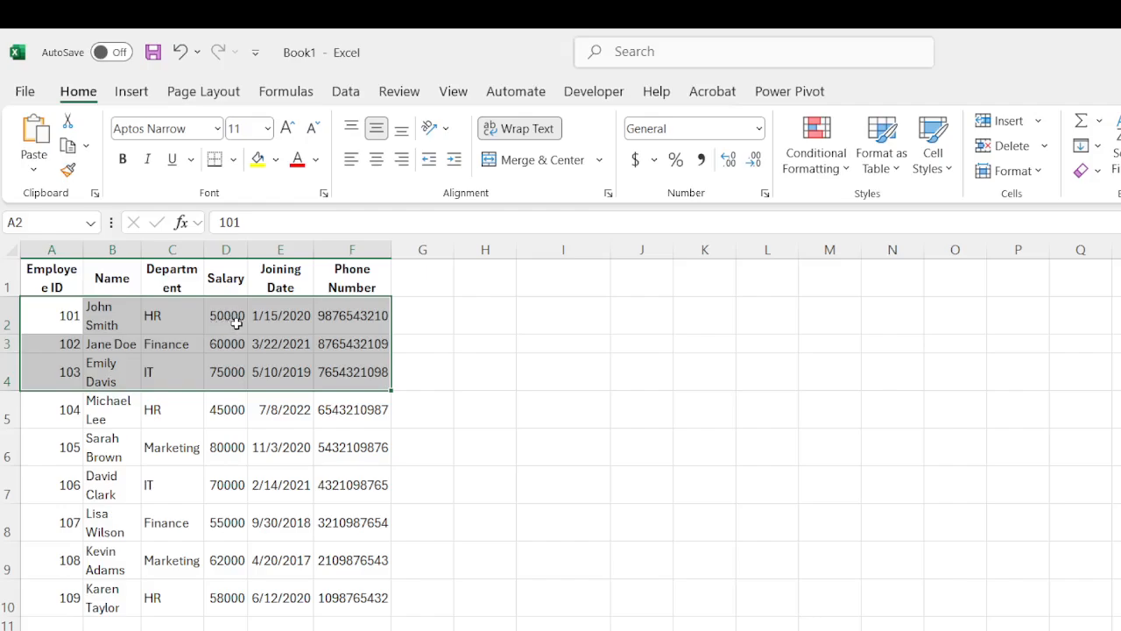
pyautogui.hotkey('ctrl', 'n')
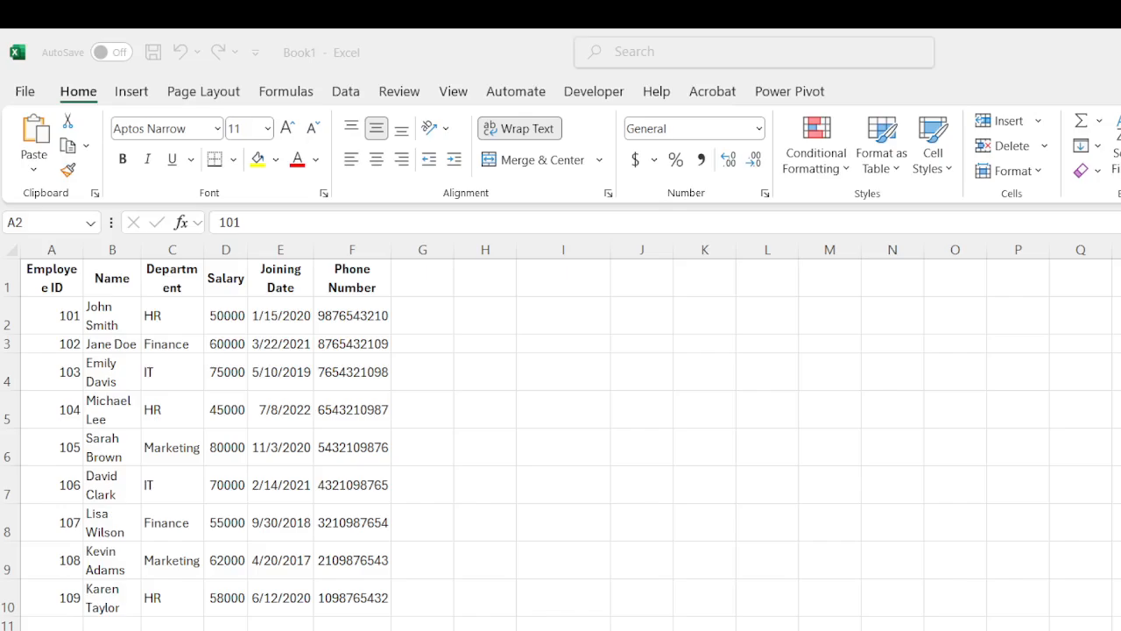
pyautogui.hotkey('alt', 'Tab')
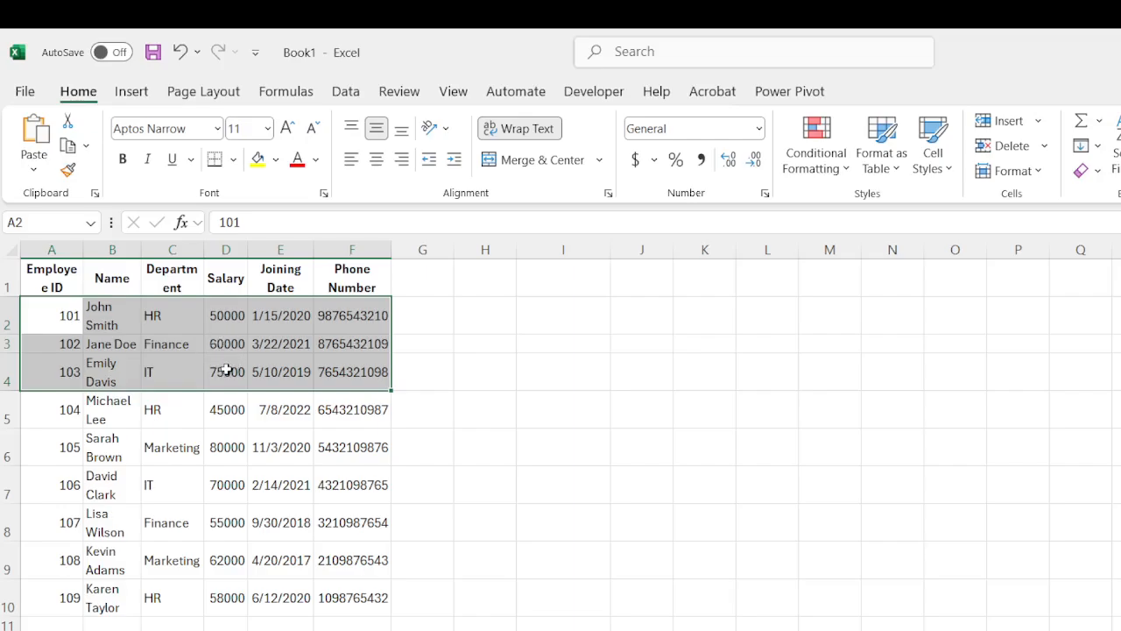
pyautogui.hotkey('alt', 'Tab')
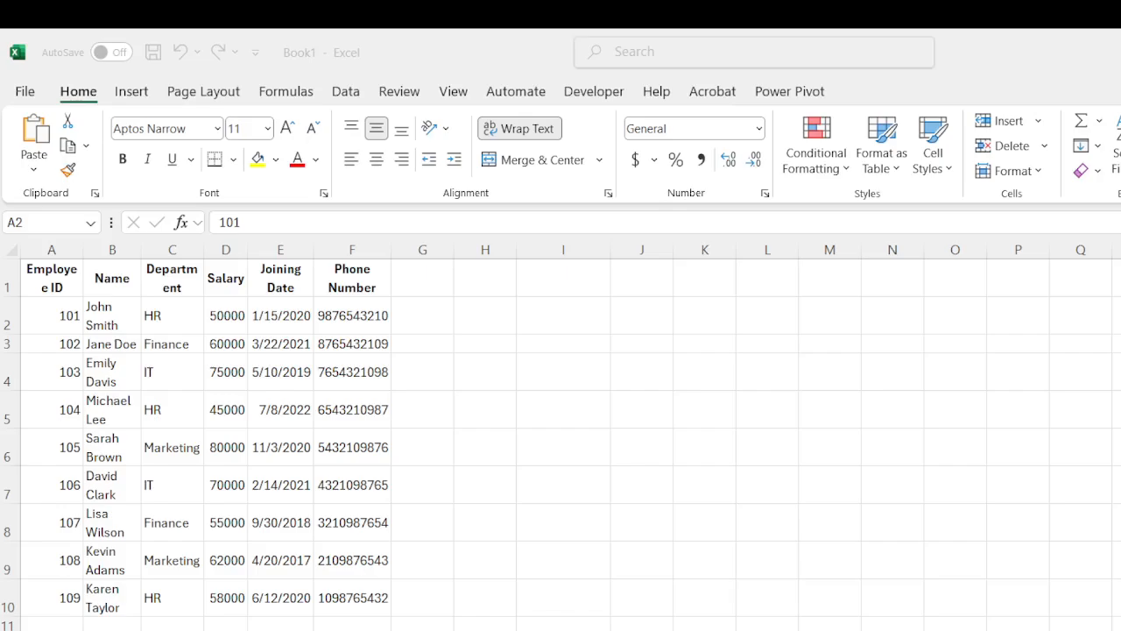
pyautogui.hotkey('alt', 'Tab')
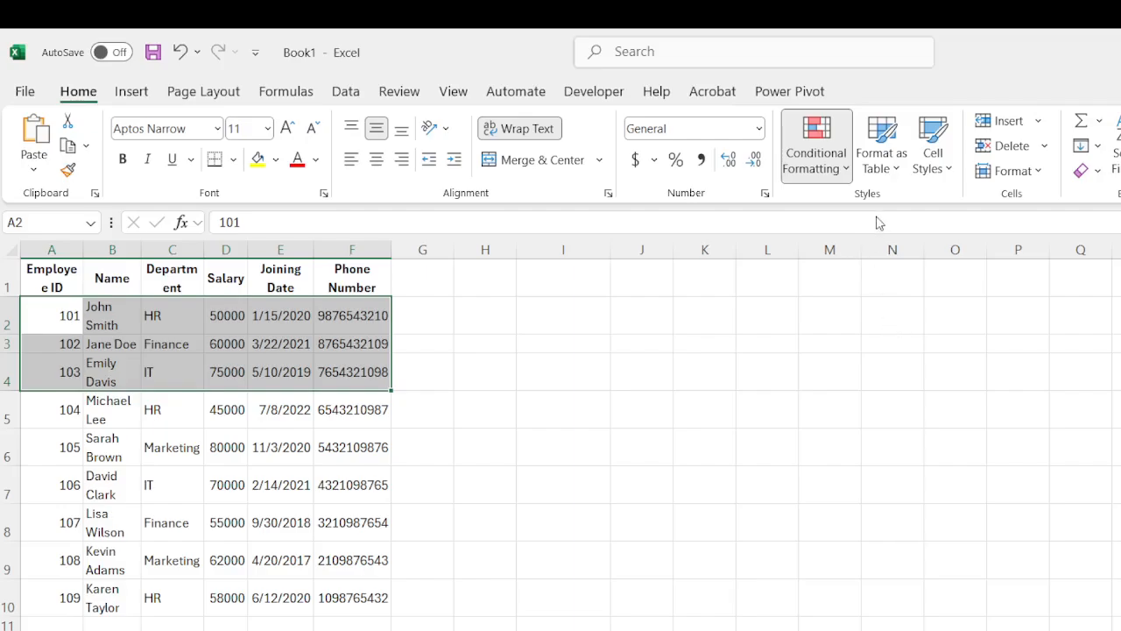
pyautogui.click(1050, 225)
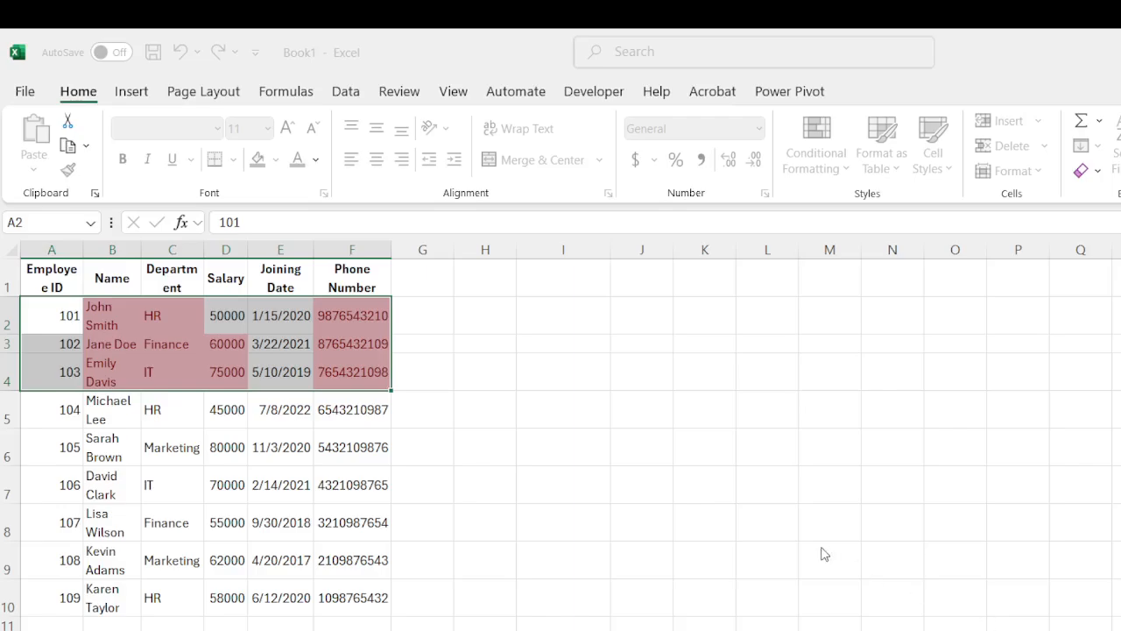
# Check the highlighted phone, name, department and salary cells in rows 2 to 4, and undo the conditional highlighting.
pyautogui.moveTo(337, 326); pyautogui.dragTo(353, 378)
pyautogui.moveTo(129, 311); pyautogui.dragTo(176, 375)
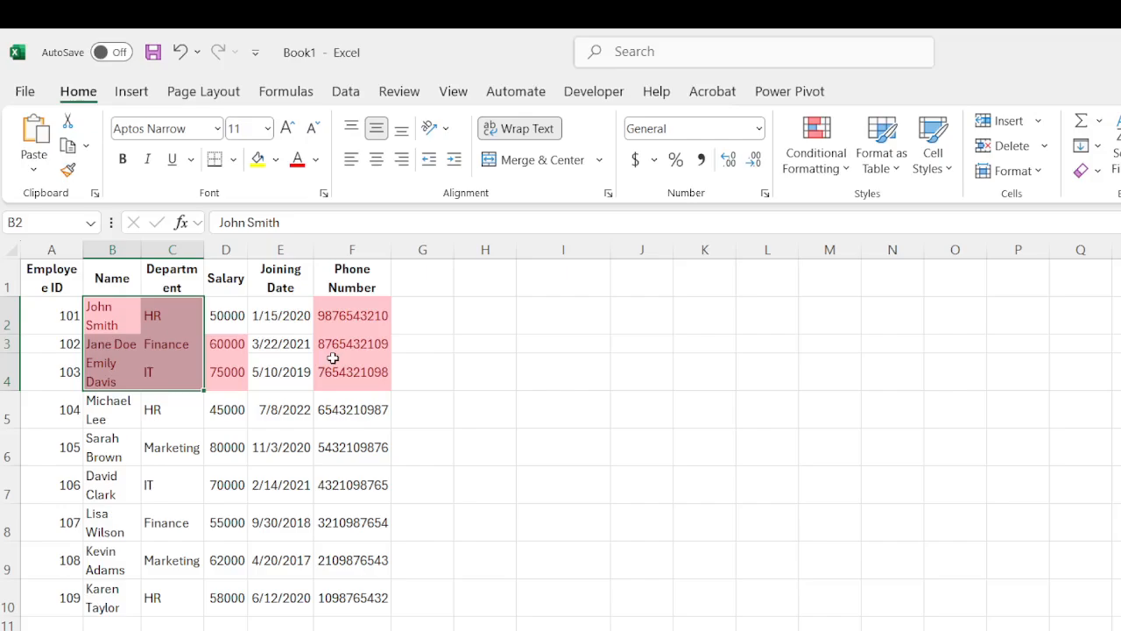
pyautogui.moveTo(231, 314); pyautogui.dragTo(226, 374)
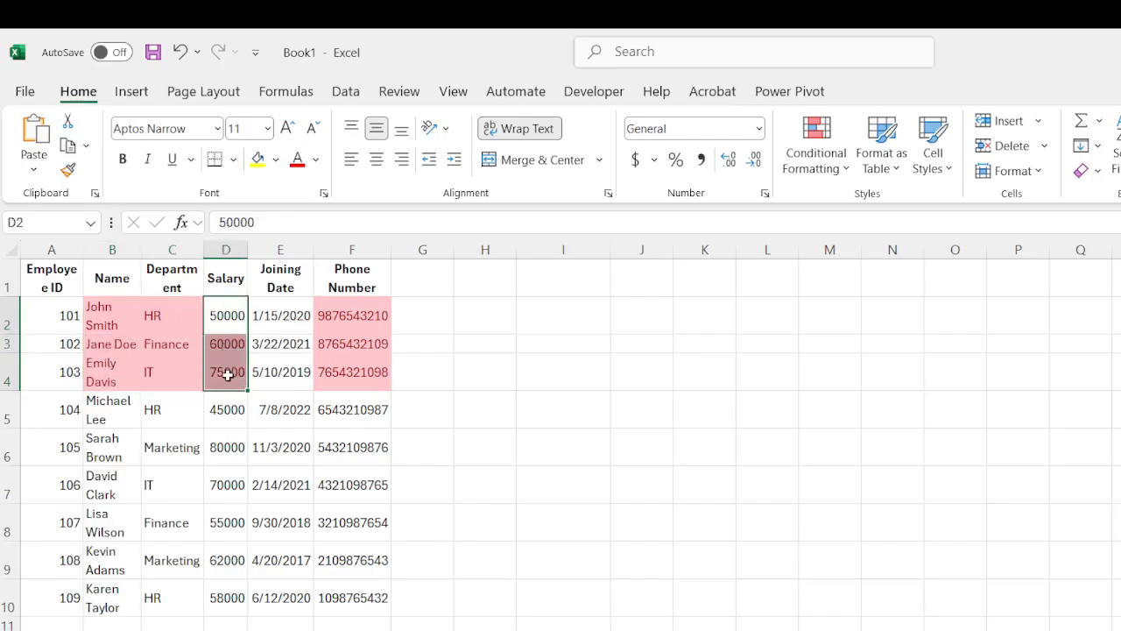
pyautogui.hotkey('ctrl', 'z')
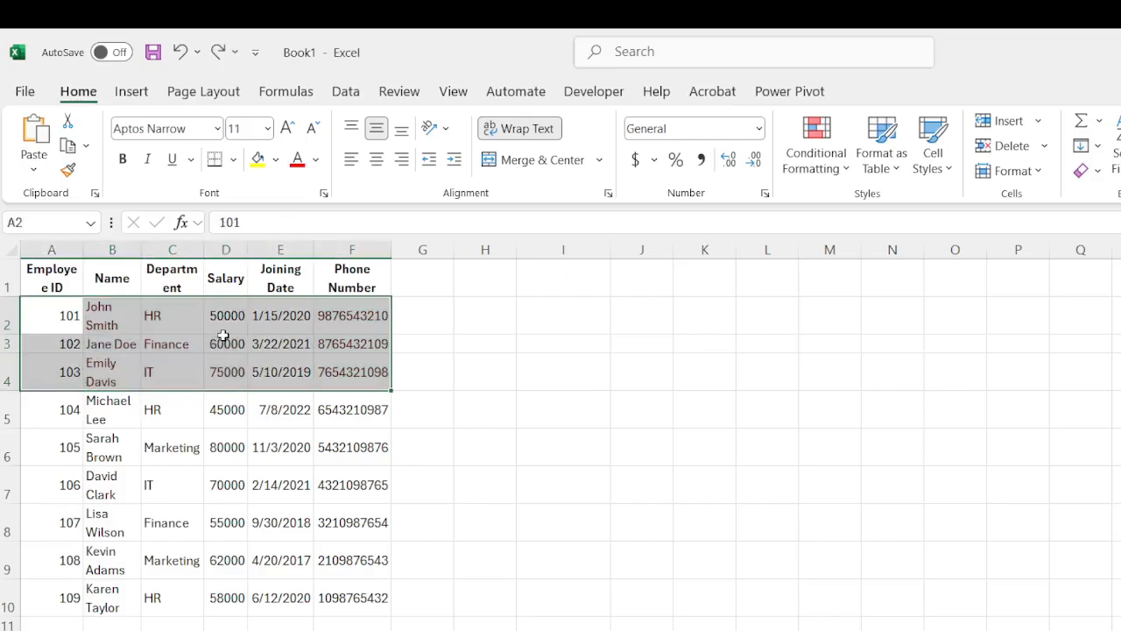
# Try a Greater Than highlight with light red fill on the salaries in D2:D4, and undo it.
pyautogui.moveTo(226, 316); pyautogui.dragTo(228, 371)
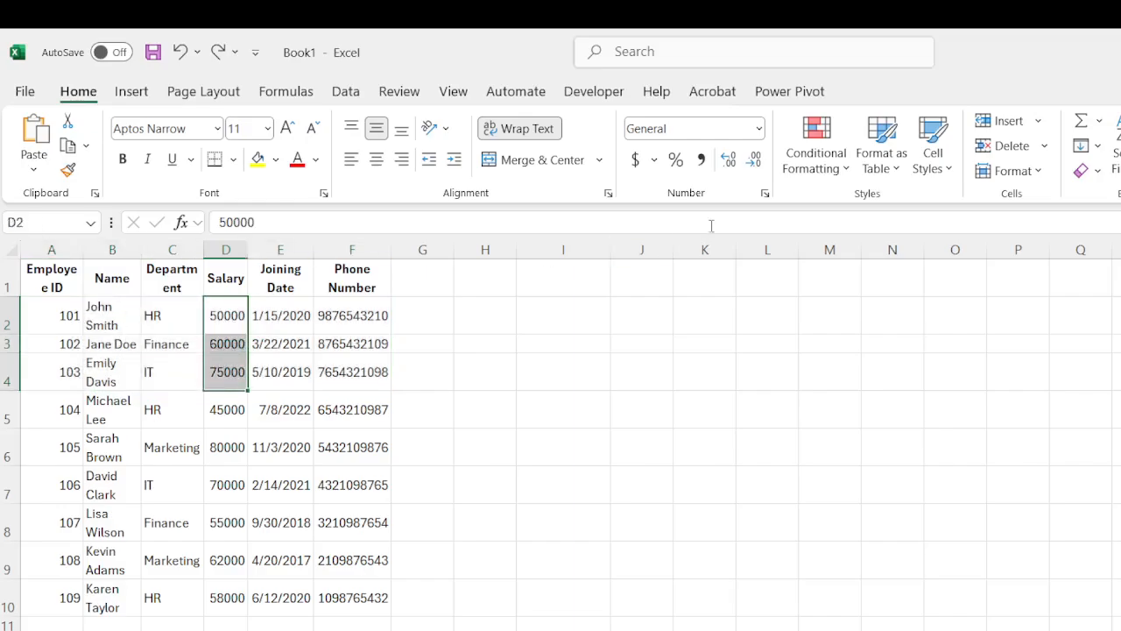
pyautogui.click(825, 160)
pyautogui.click(1004, 210)
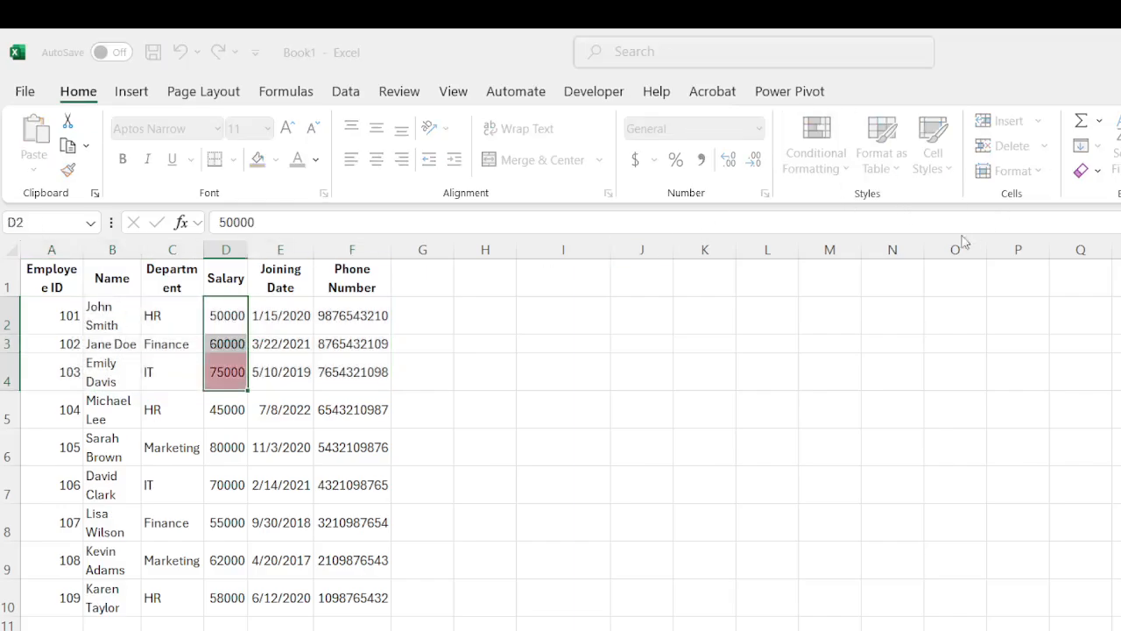
pyautogui.click(807, 562)
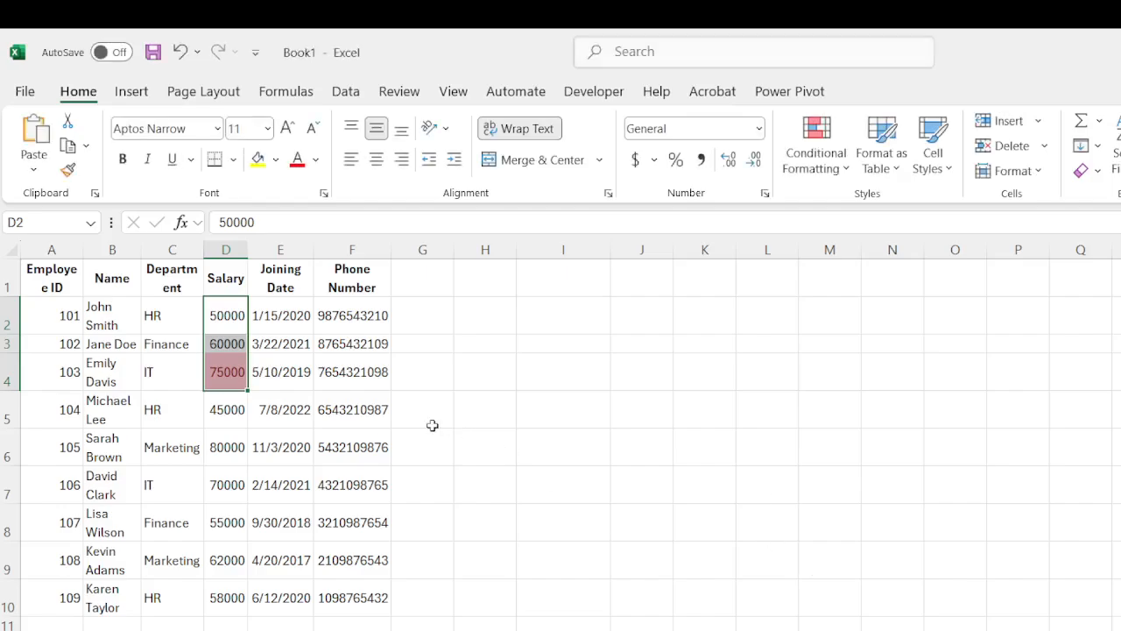
pyautogui.hotkey('ctrl', 'z')
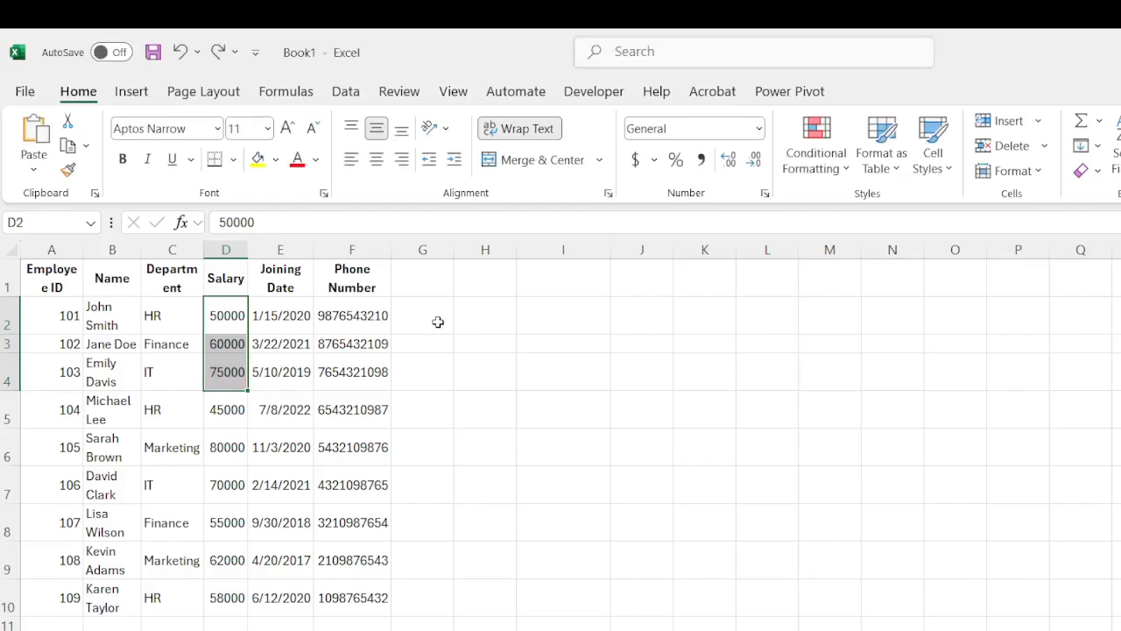
pyautogui.click(473, 318)
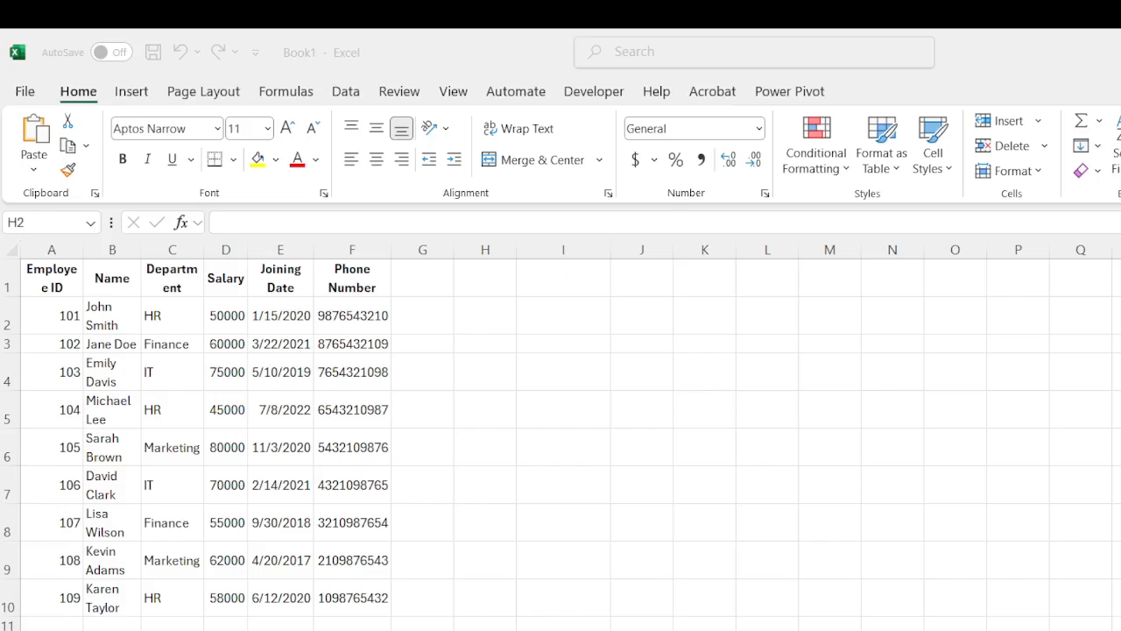
pyautogui.click(826, 173)
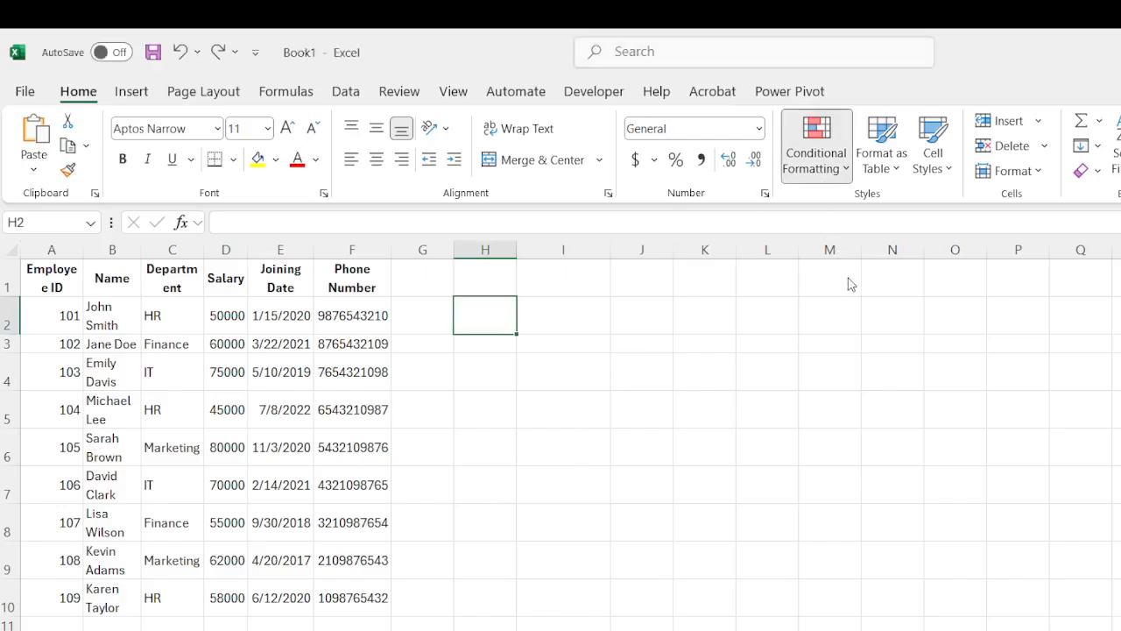
pyautogui.click(839, 407)
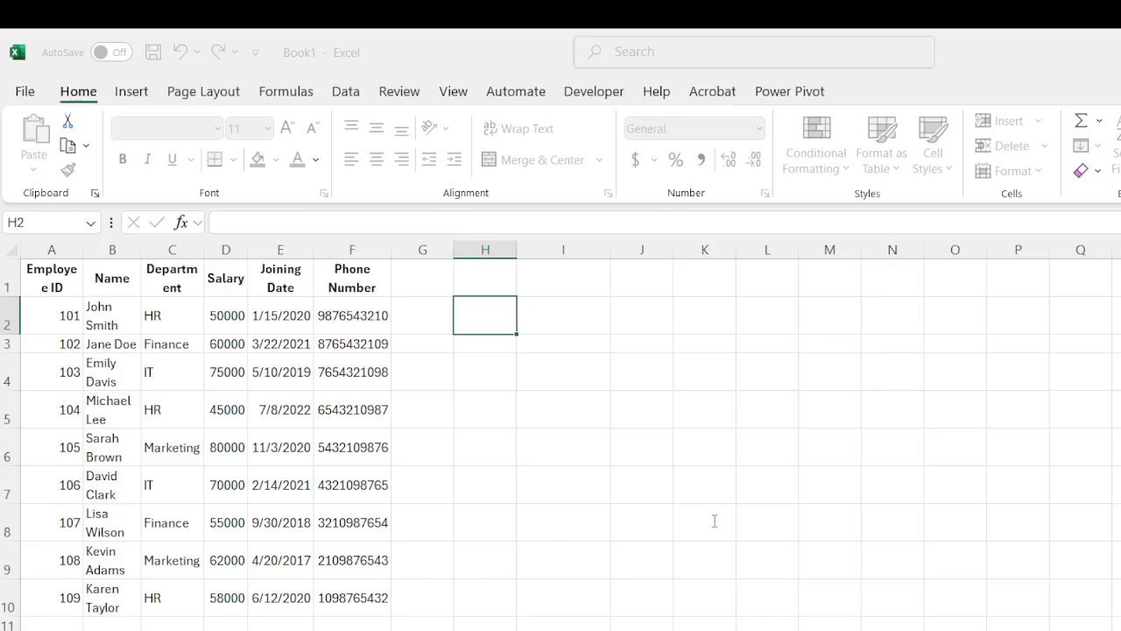
pyautogui.click(963, 625)
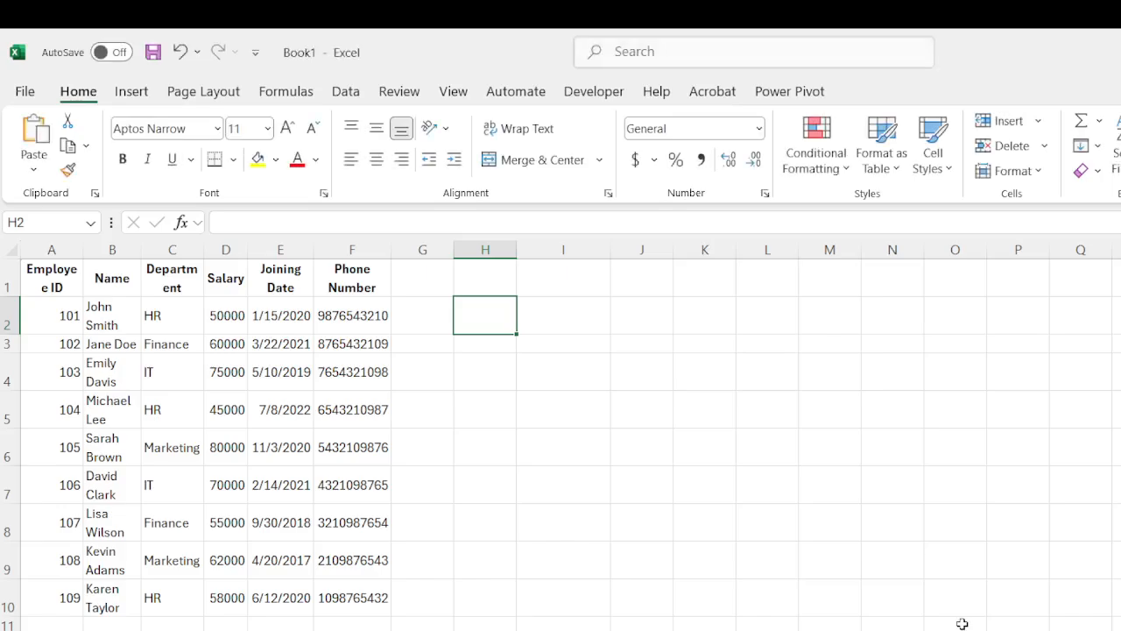
pyautogui.hotkey('alt', 'Tab')
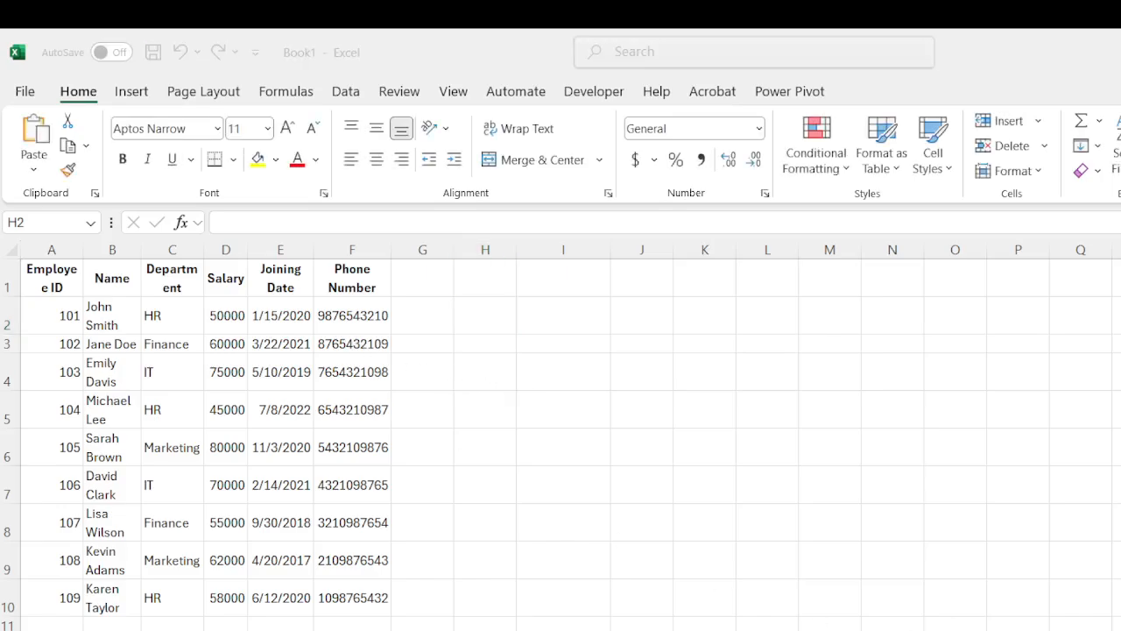
pyautogui.hotkey('alt', 'Tab')
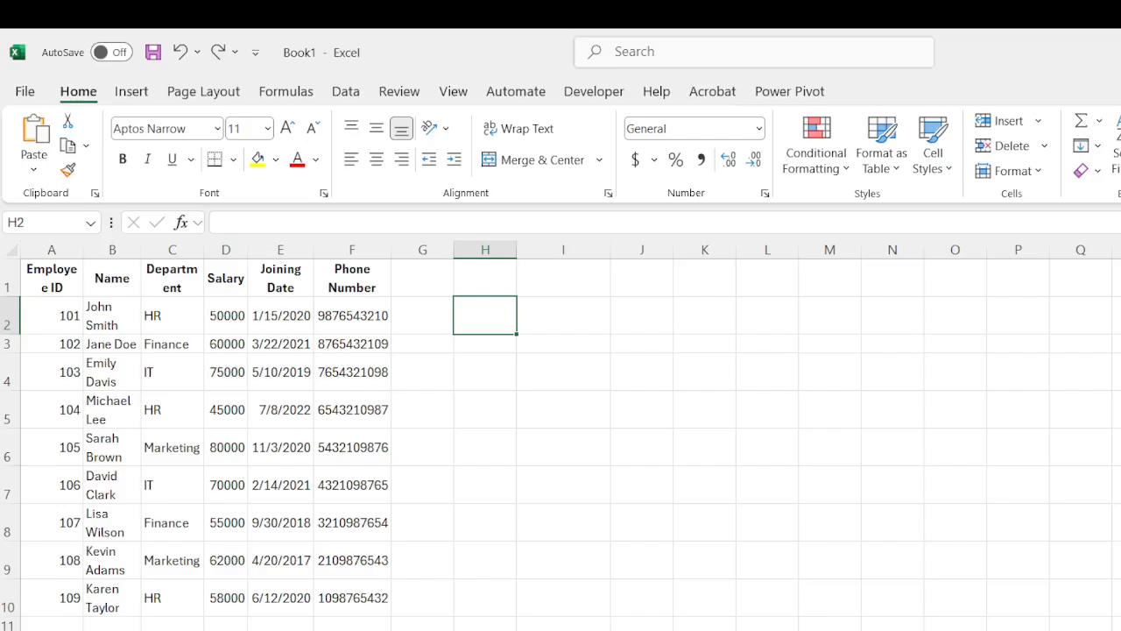
pyautogui.hotkey('alt', 'Tab')
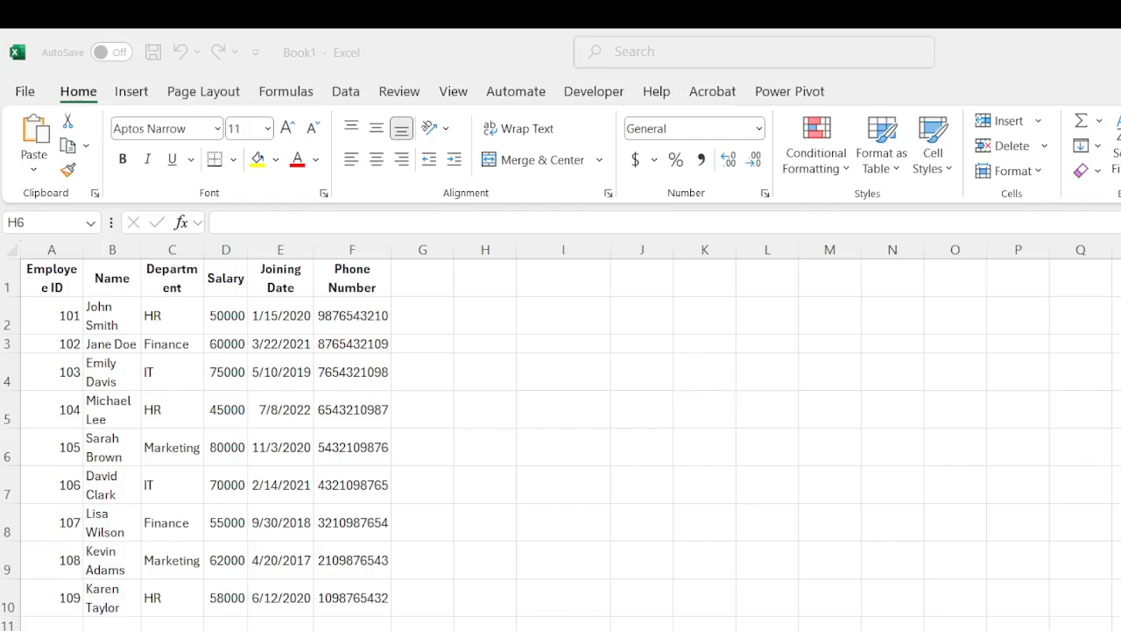
pyautogui.hotkey('alt', 'Tab')
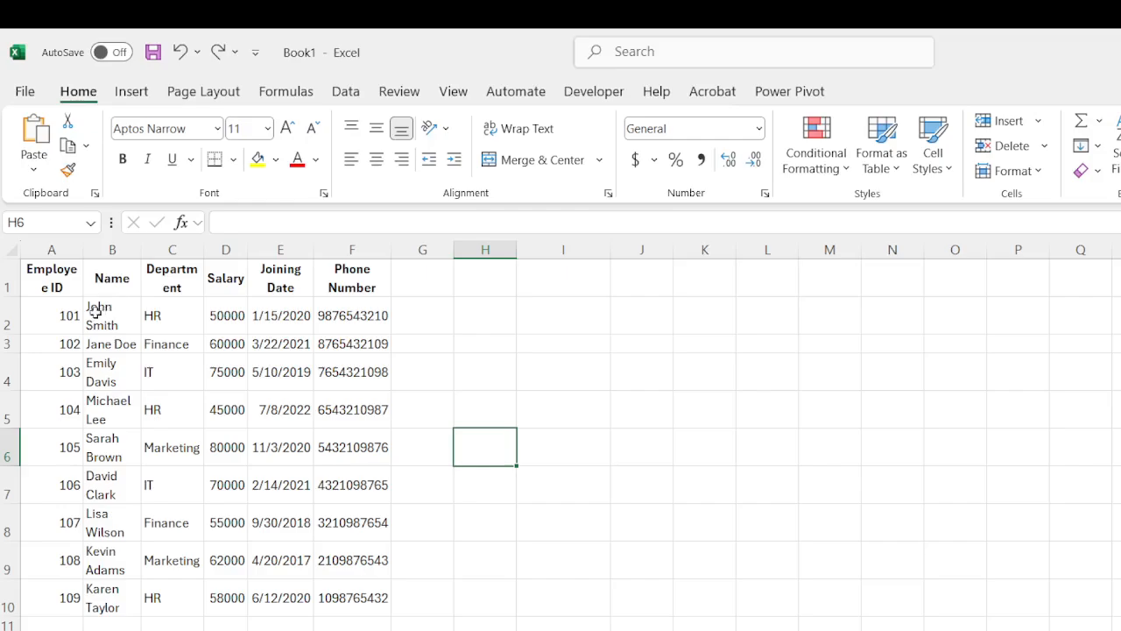
# Create a new conditional formatting rule with an orange fill for all employee records in A2:F10.
pyautogui.moveTo(76, 312); pyautogui.dragTo(352, 586)
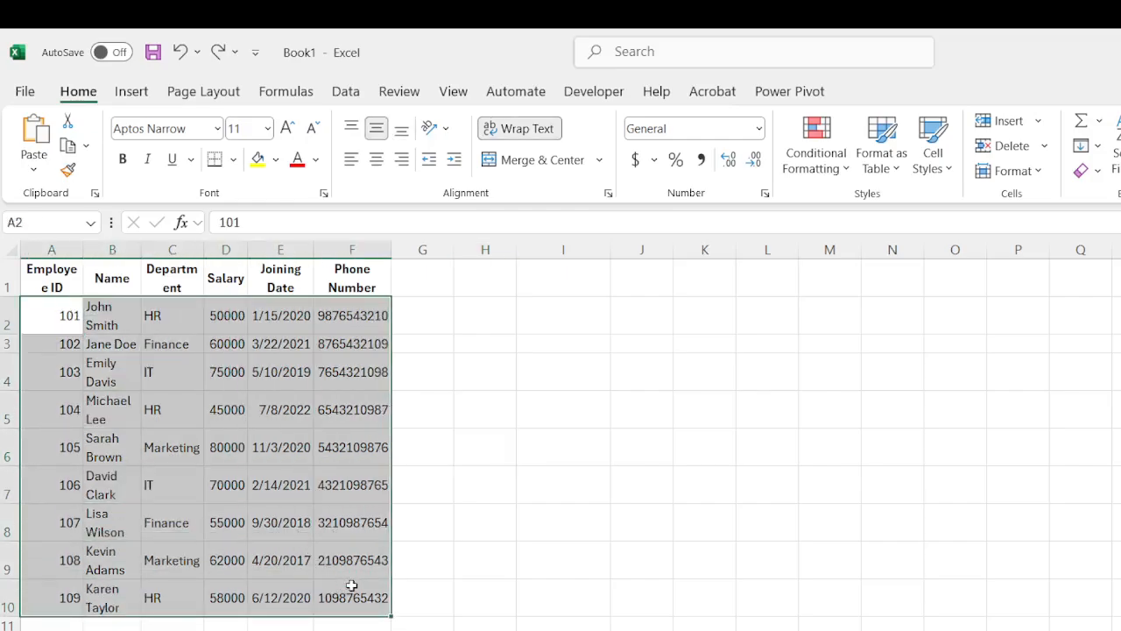
pyautogui.click(221, 321)
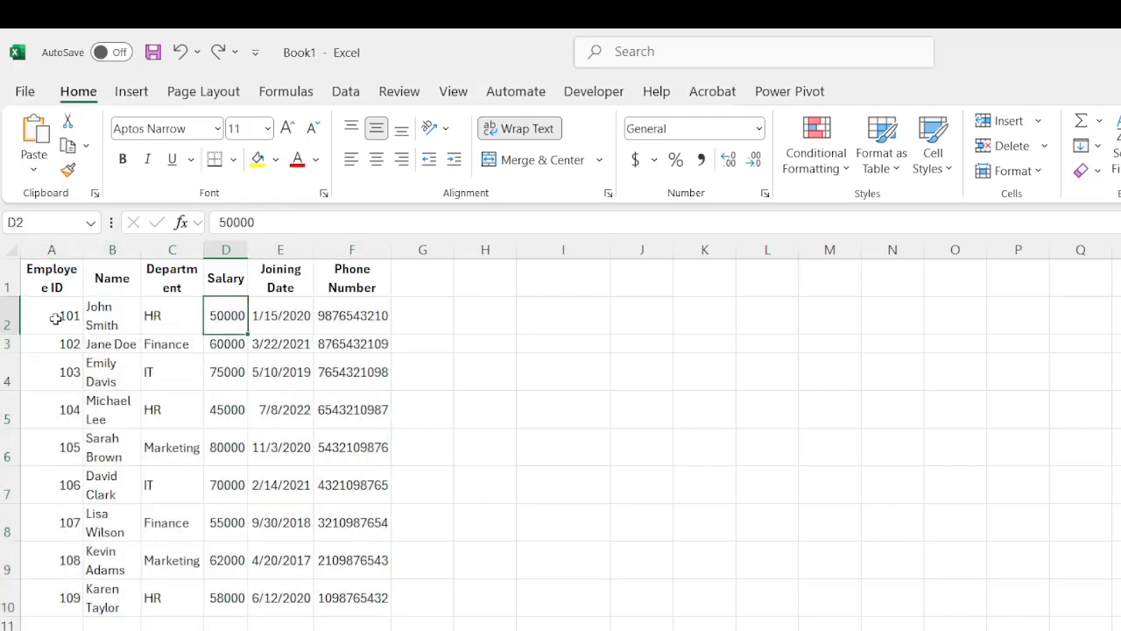
pyautogui.moveTo(58, 307); pyautogui.dragTo(350, 598)
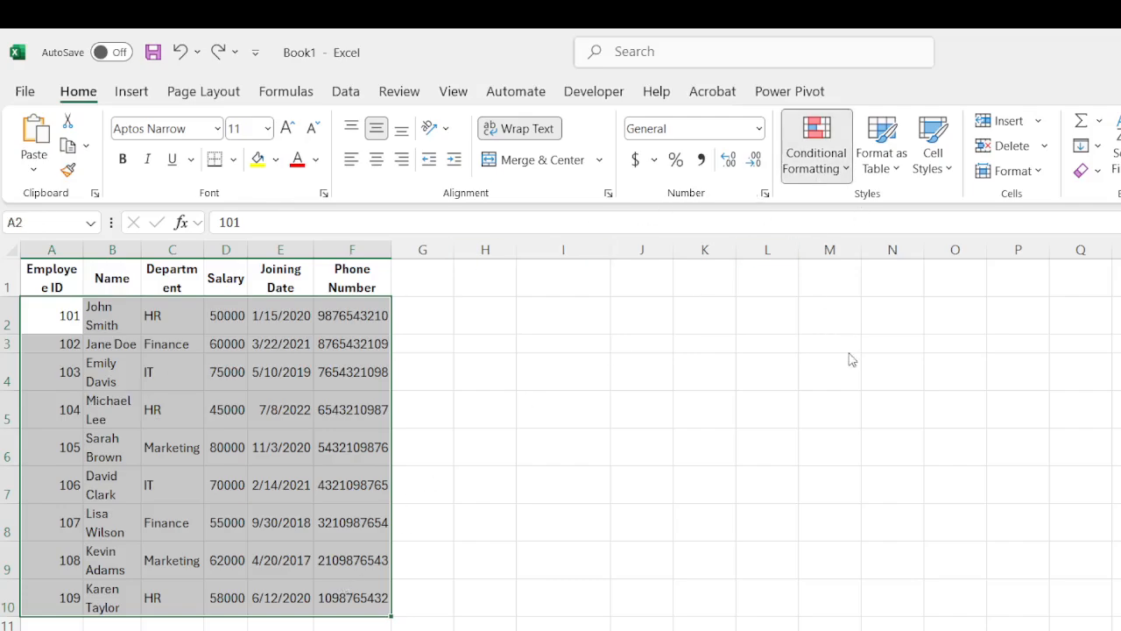
pyautogui.click(855, 403)
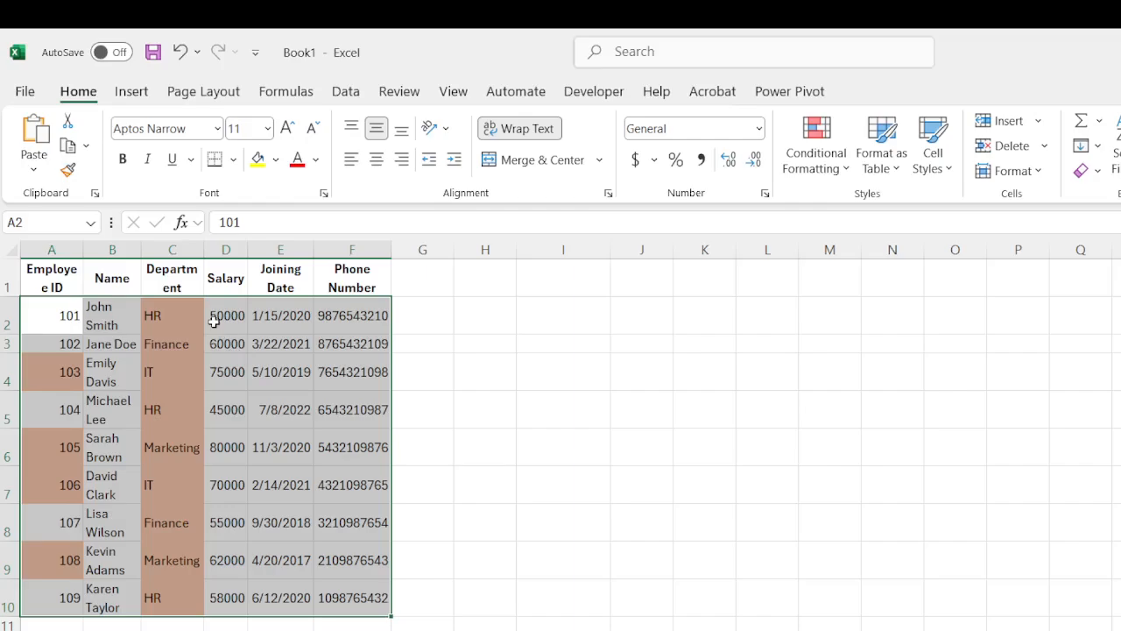
# Examine which cells the rule colours in the Department column C2:C10, the Employee ID column and row 4.
pyautogui.click(169, 321)
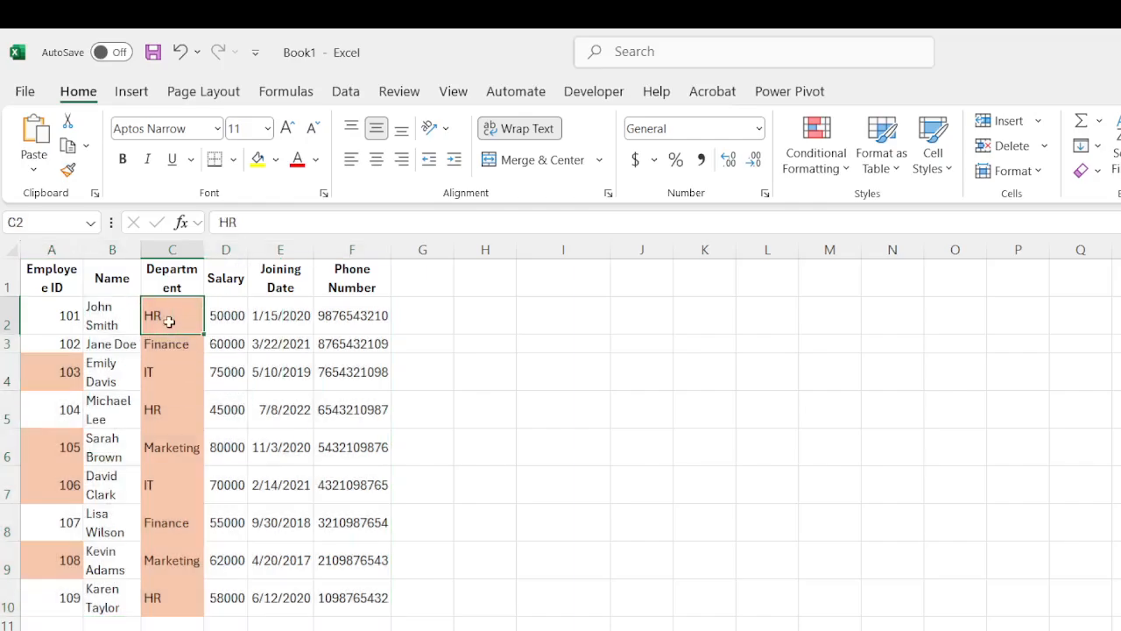
pyautogui.moveTo(167, 318); pyautogui.dragTo(169, 580)
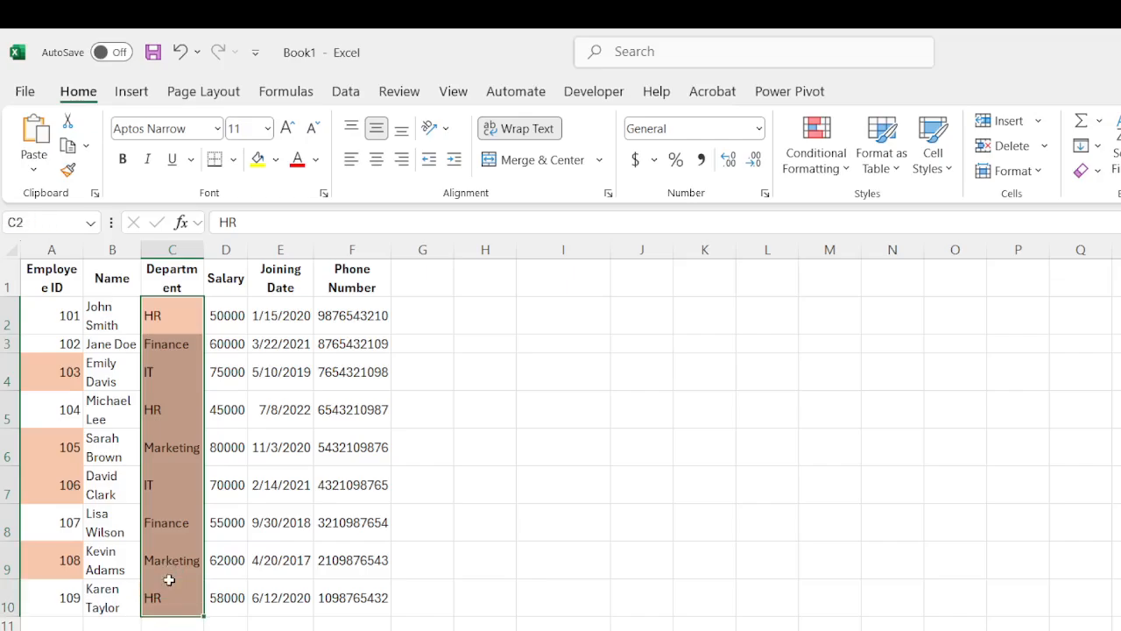
pyautogui.moveTo(42, 371); pyautogui.dragTo(335, 371)
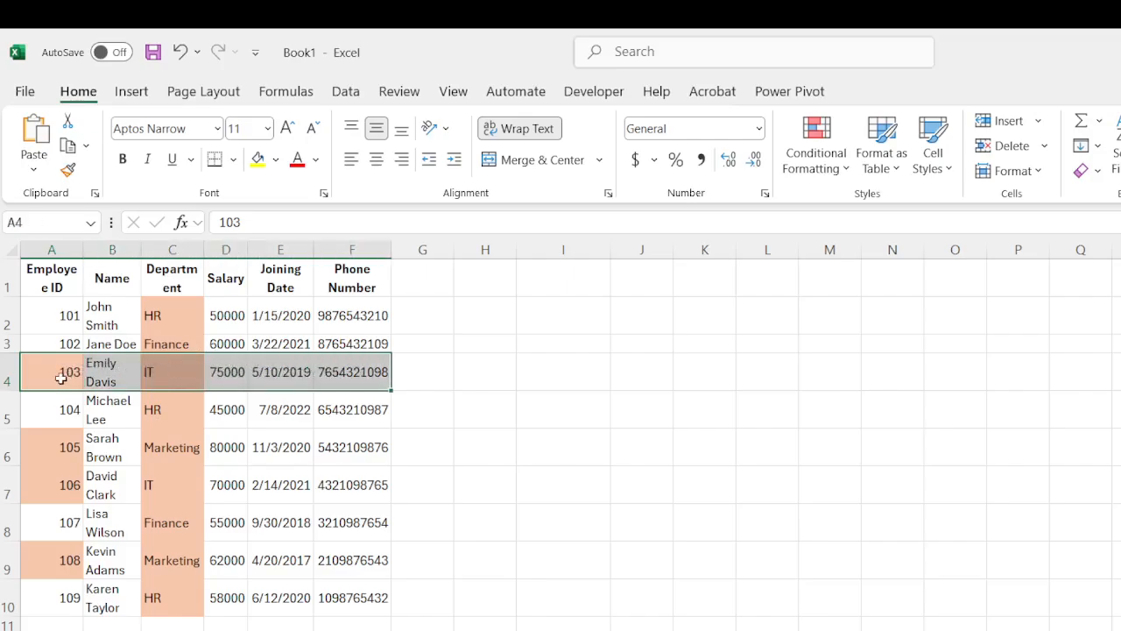
pyautogui.press('Down')
pyautogui.press('Down')
pyautogui.press('Down')
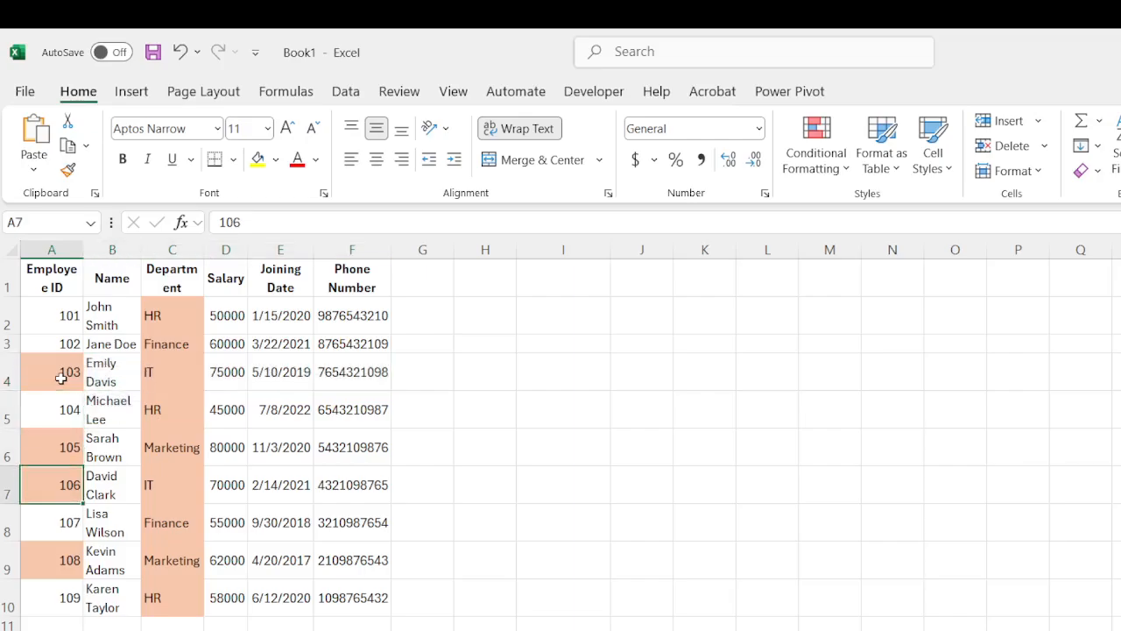
pyautogui.press('Right')
pyautogui.press('Right')
pyautogui.press('Right')
pyautogui.moveTo(159, 312); pyautogui.dragTo(178, 590)
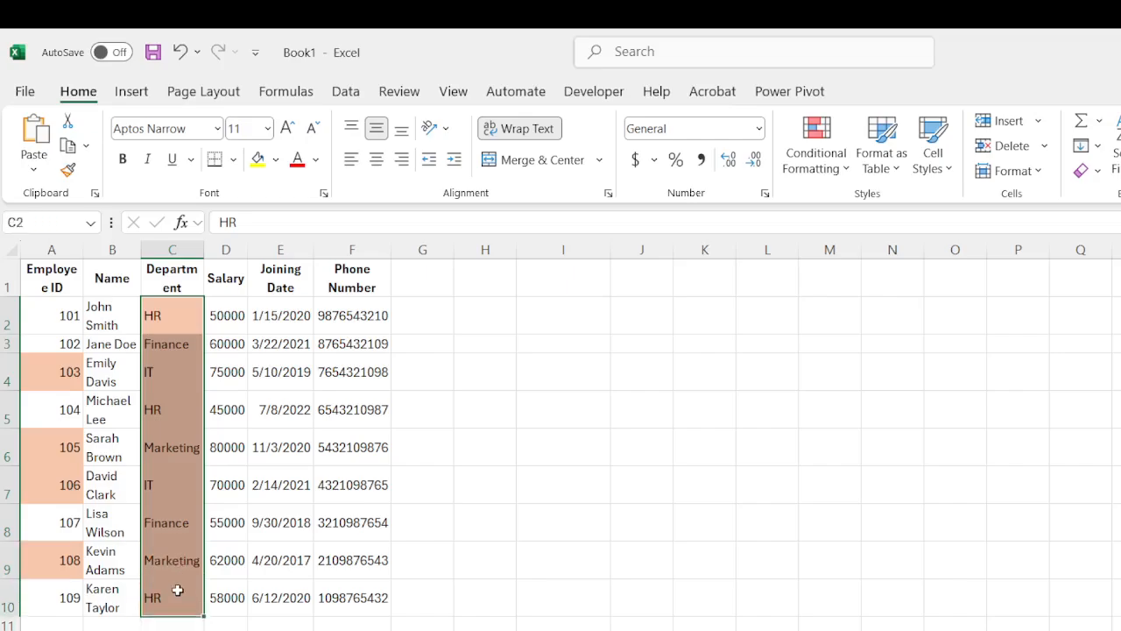
# Edit the existing conditional formatting rule so its salary test colours entire employee rows across columns A to F, and check the result.
pyautogui.click(215, 303)
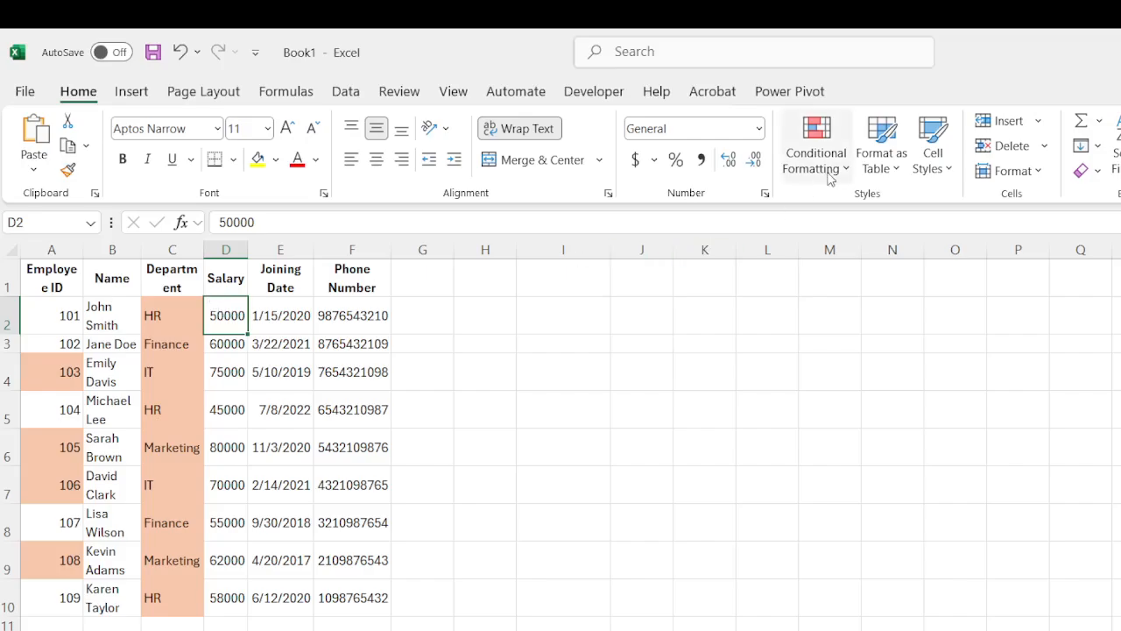
pyautogui.click(857, 459)
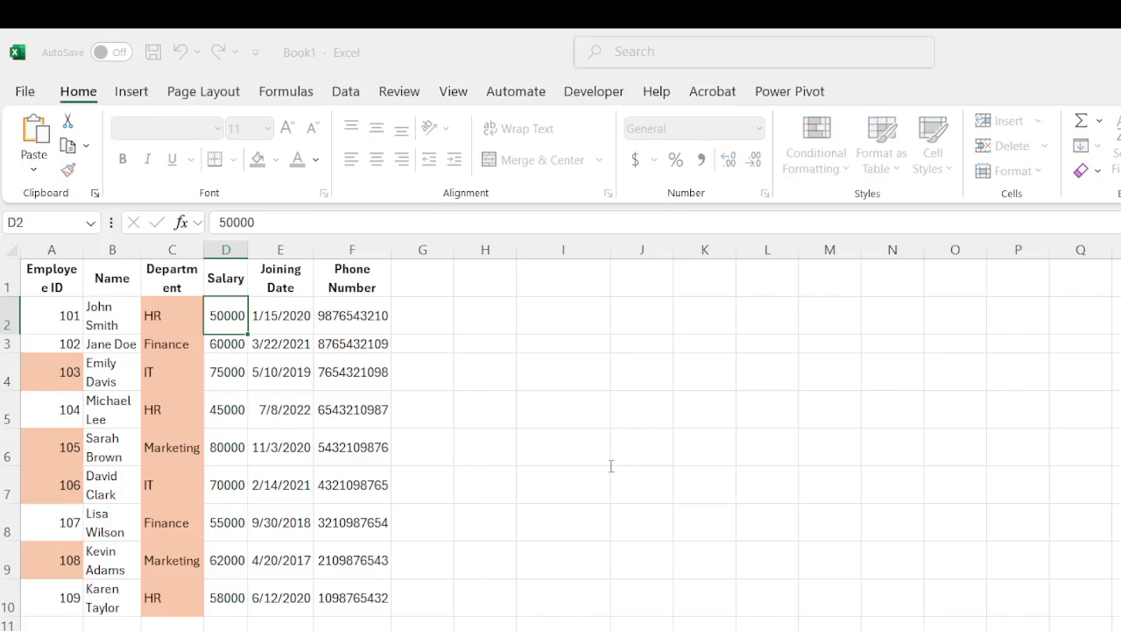
pyautogui.click(984, 577)
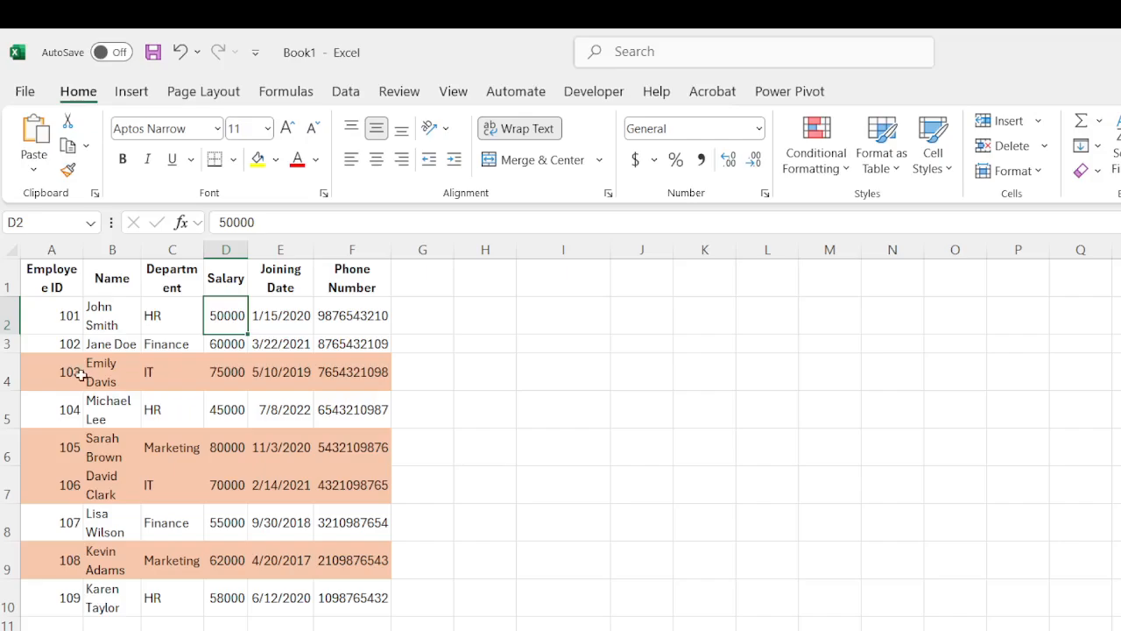
pyautogui.moveTo(79, 372); pyautogui.dragTo(345, 384)
pyautogui.press('Down')
pyautogui.press('Down')
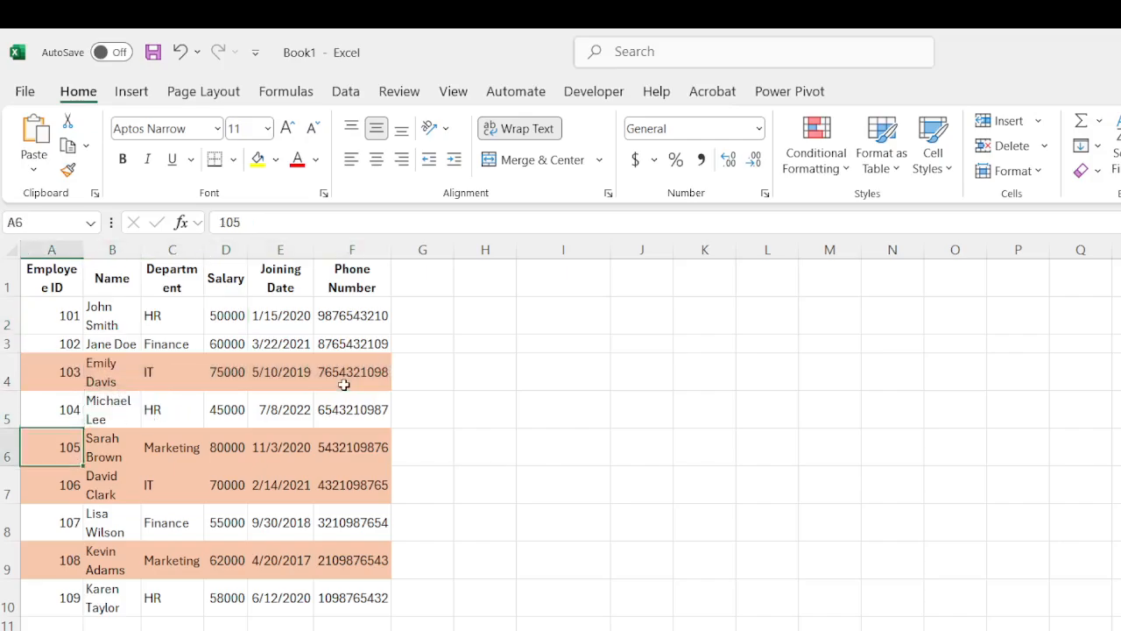
# Examine the row highlighting across columns A to F for employee rows 6 through 9.
pyautogui.press('Down')
pyautogui.press('Down')
pyautogui.press('Up')
pyautogui.press('Up')
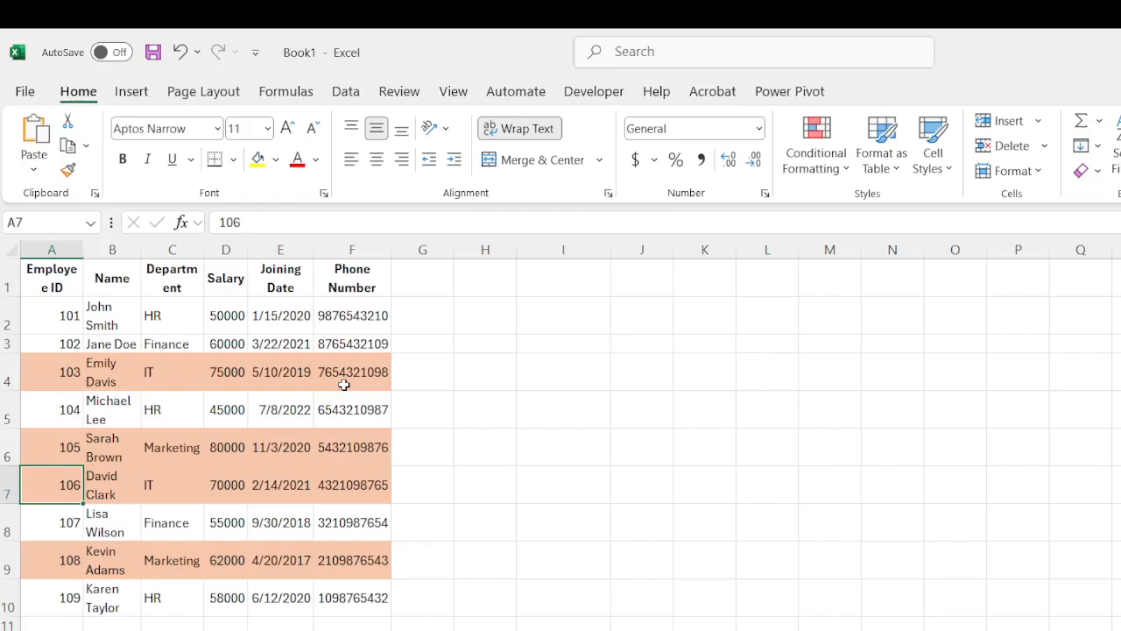
pyautogui.hotkey('ctrl', 'Right')
pyautogui.press('Left')
pyautogui.hotkey('ctrl', 'Left')
pyautogui.press('Down')
pyautogui.press('Down')
pyautogui.press('Down')
pyautogui.hotkey('ctrl', 'Right')
pyautogui.hotkey('ctrl', 'Left')
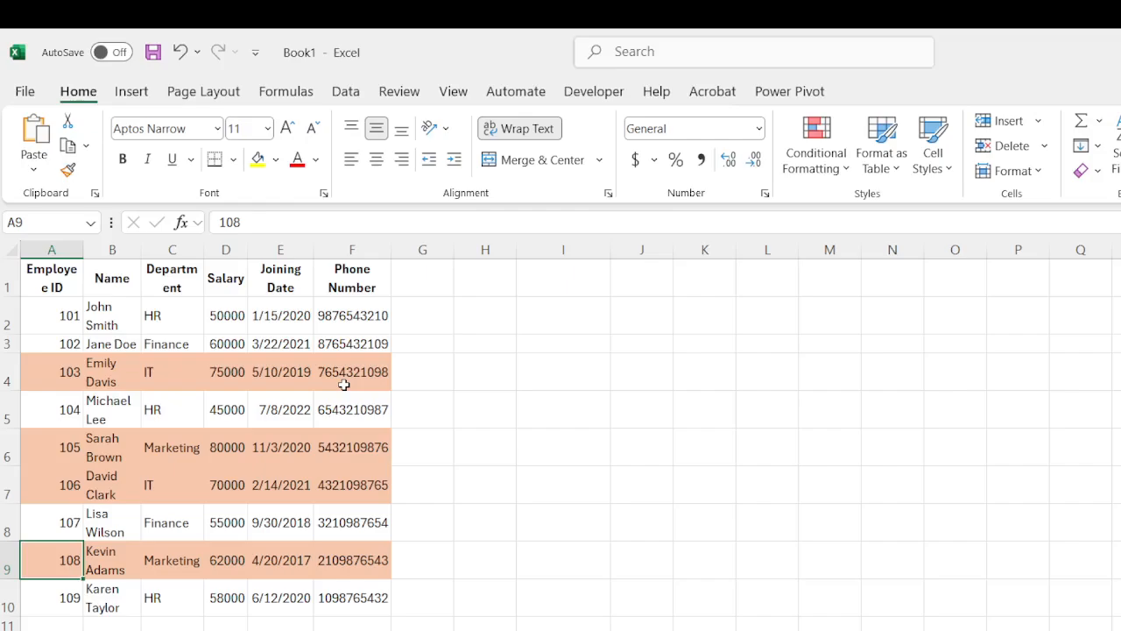
pyautogui.click(578, 338)
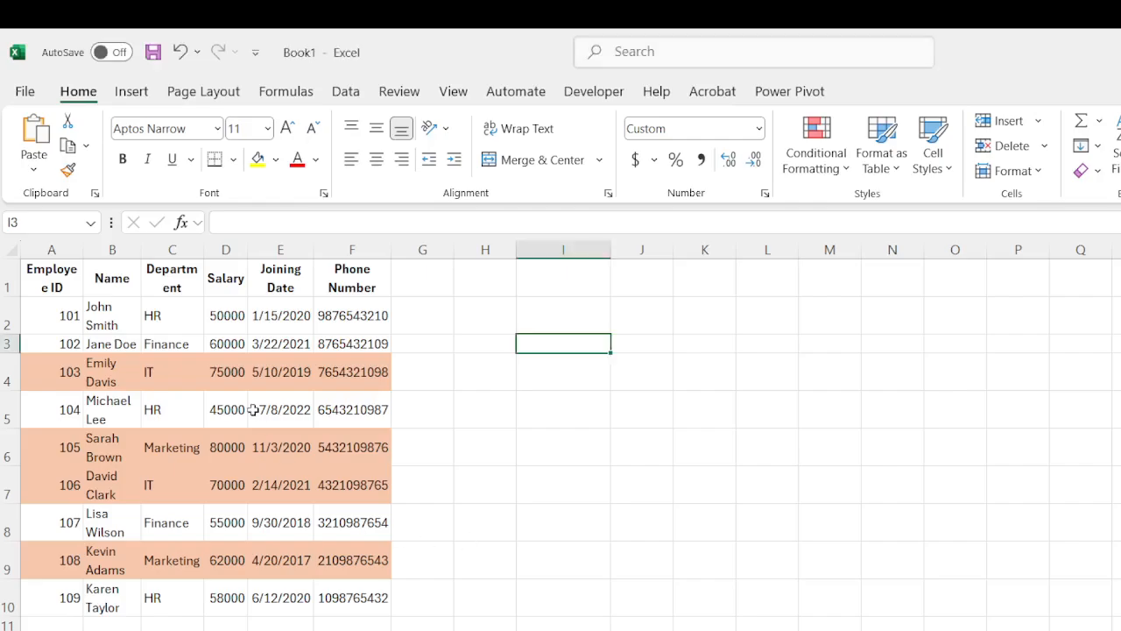
# Compare the values in the Salary column with the row highlighting, including the Joining Date and Phone Number cells of rows 2 to 5.
pyautogui.click(227, 315)
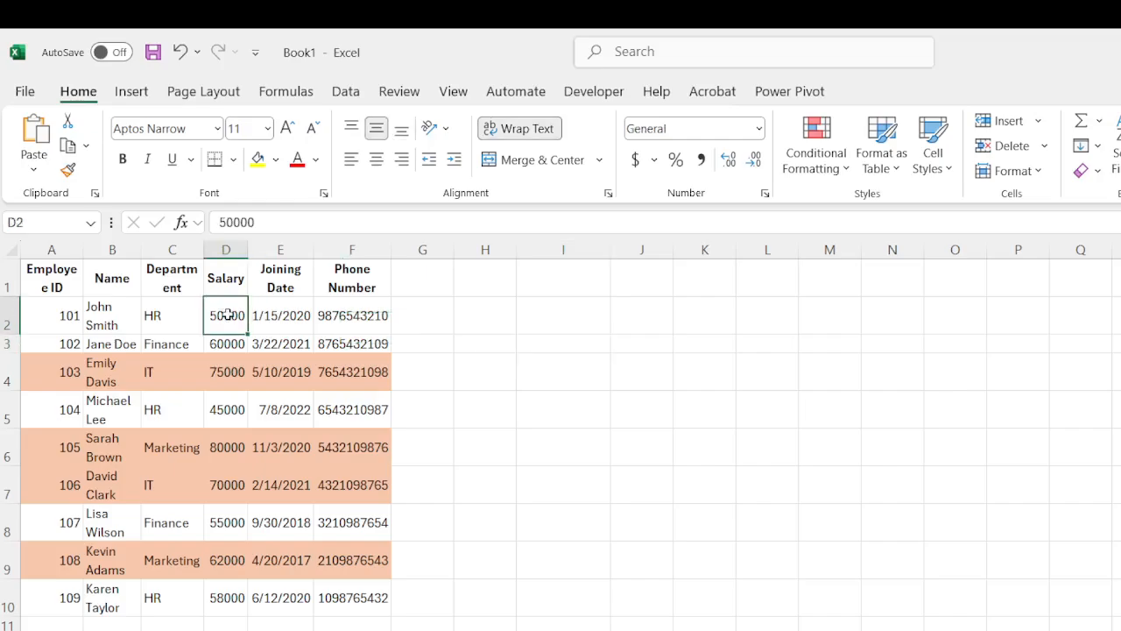
pyautogui.press('Right')
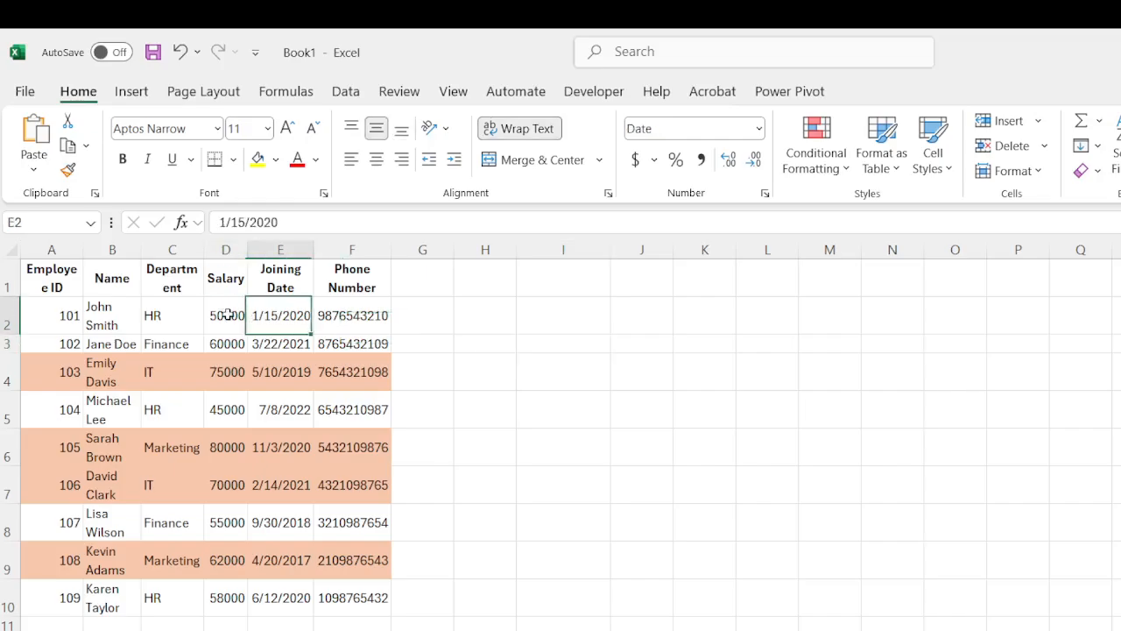
pyautogui.press('Left')
pyautogui.press('Down')
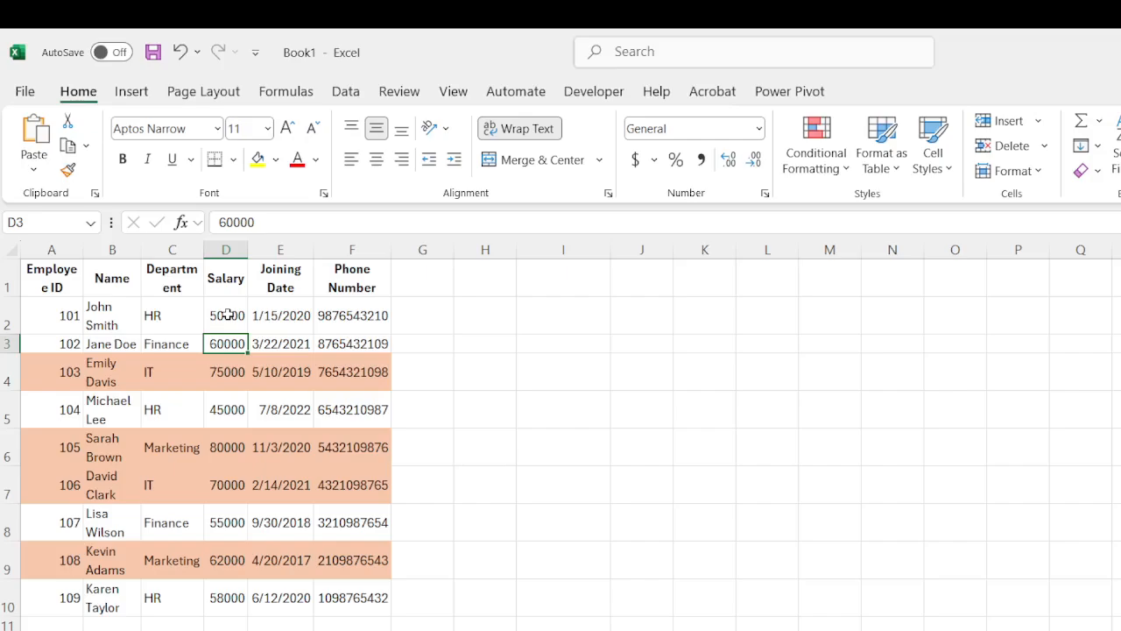
pyautogui.click(220, 250)
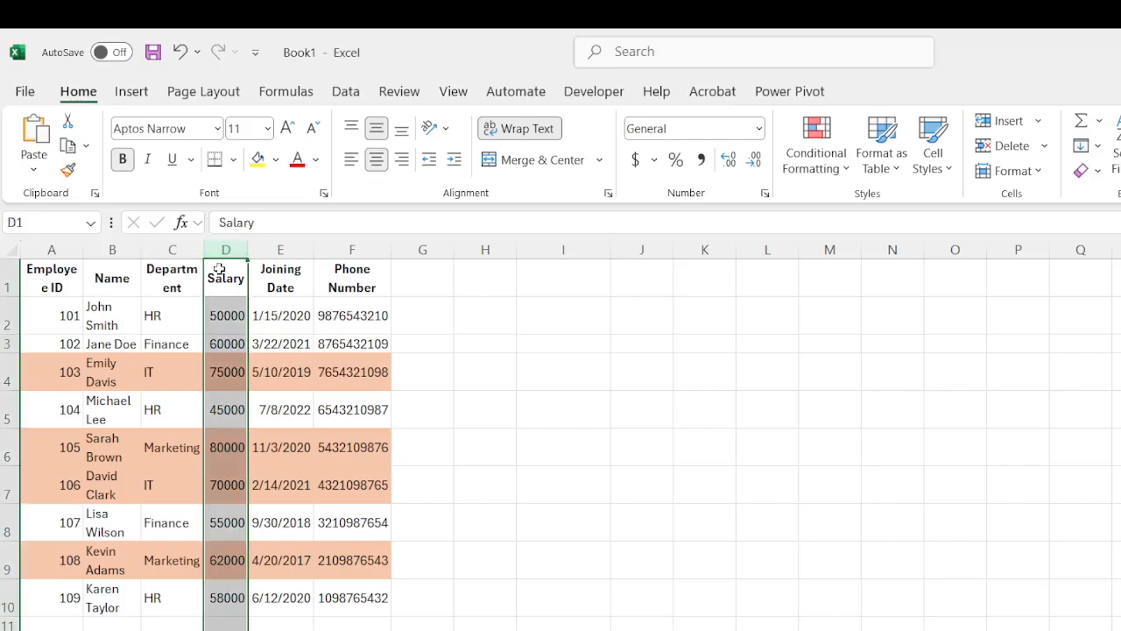
pyautogui.click(227, 326)
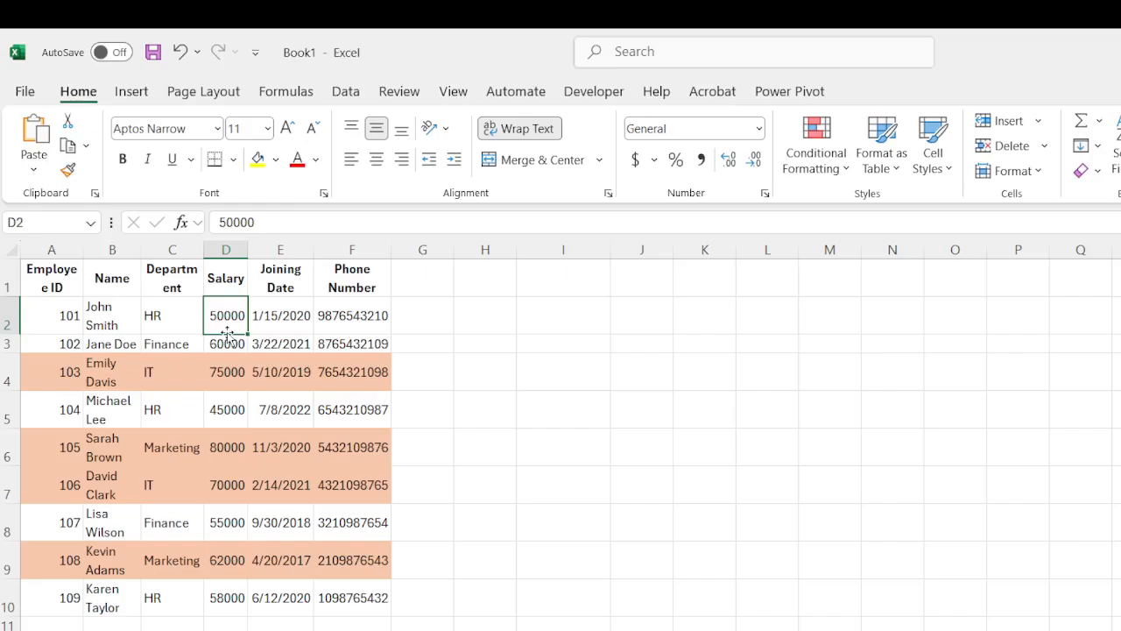
pyautogui.click(345, 330)
pyautogui.click(346, 343)
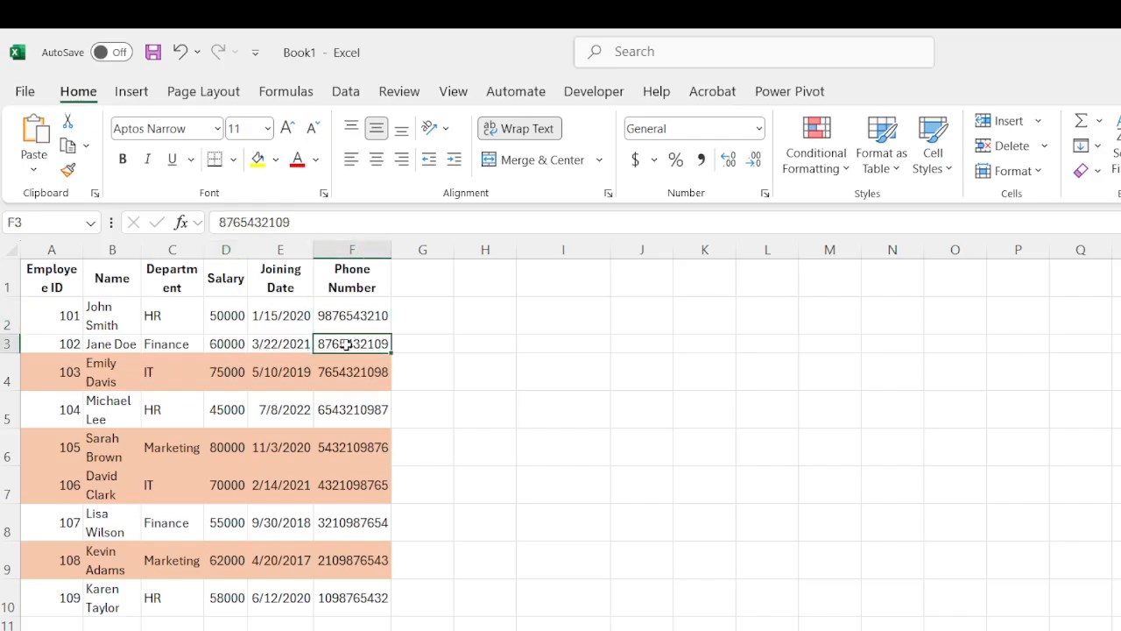
pyautogui.click(345, 413)
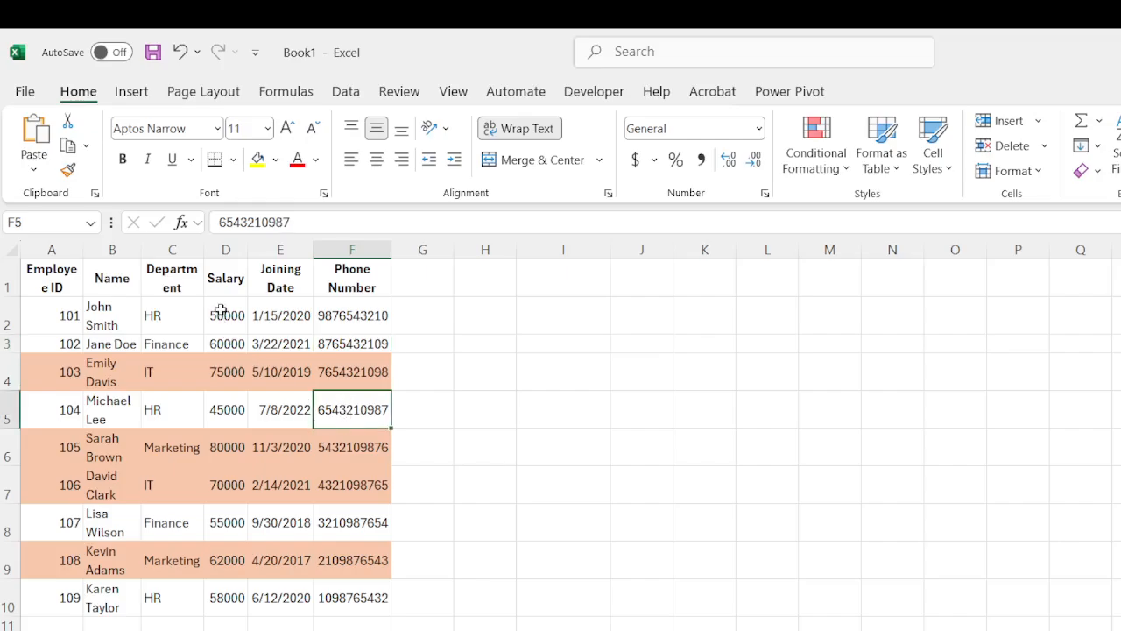
pyautogui.click(221, 313)
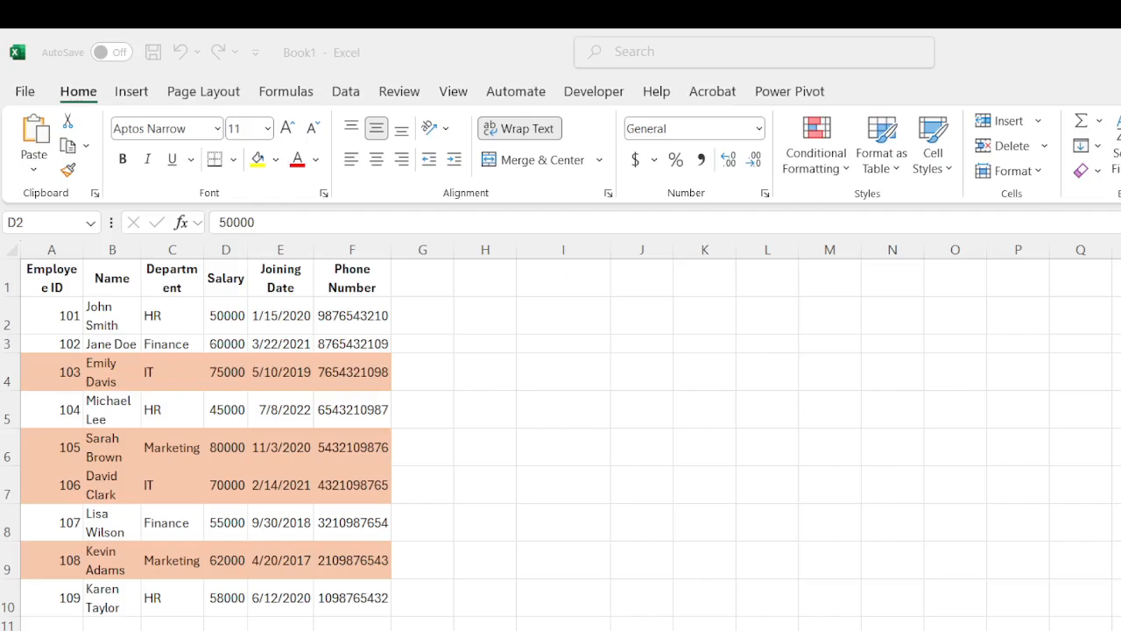
pyautogui.click(493, 507)
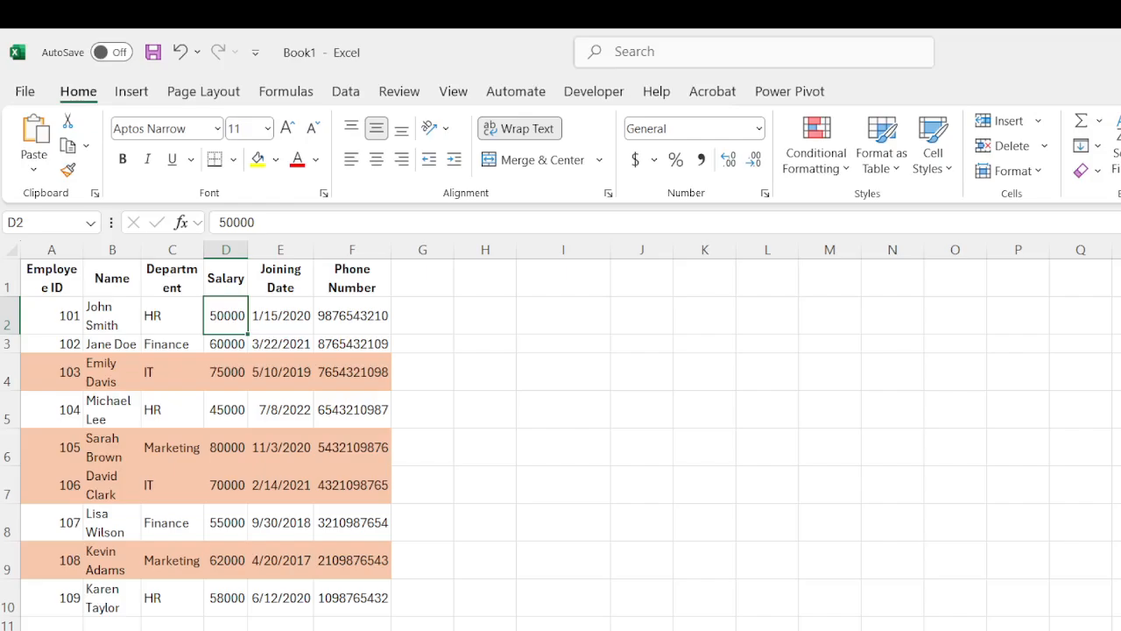
pyautogui.hotkey('alt', 'Tab')
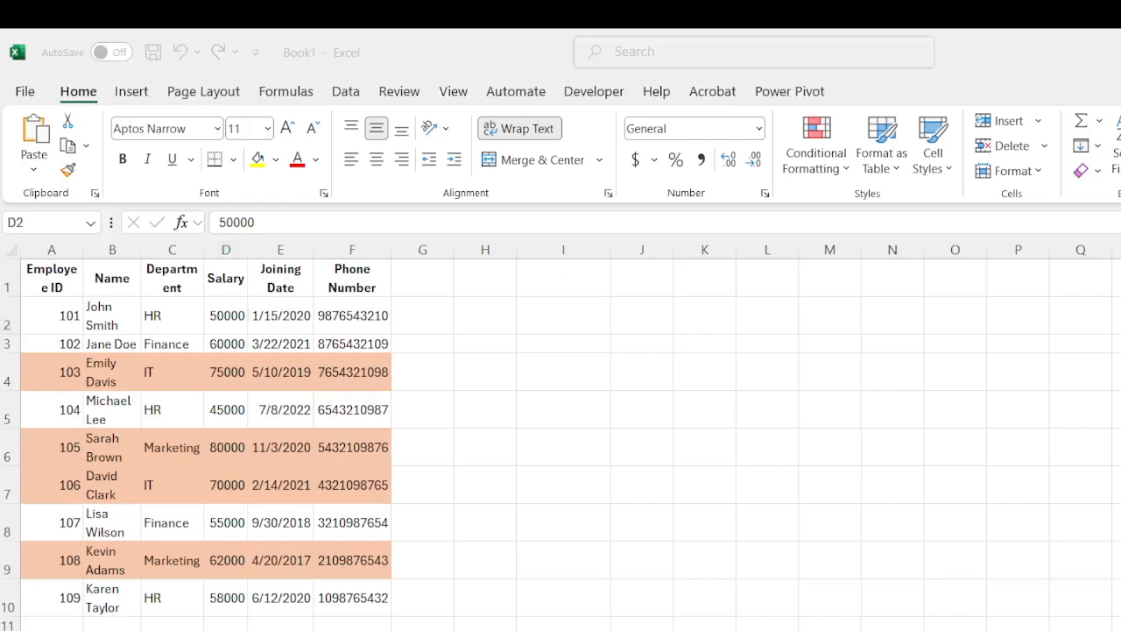